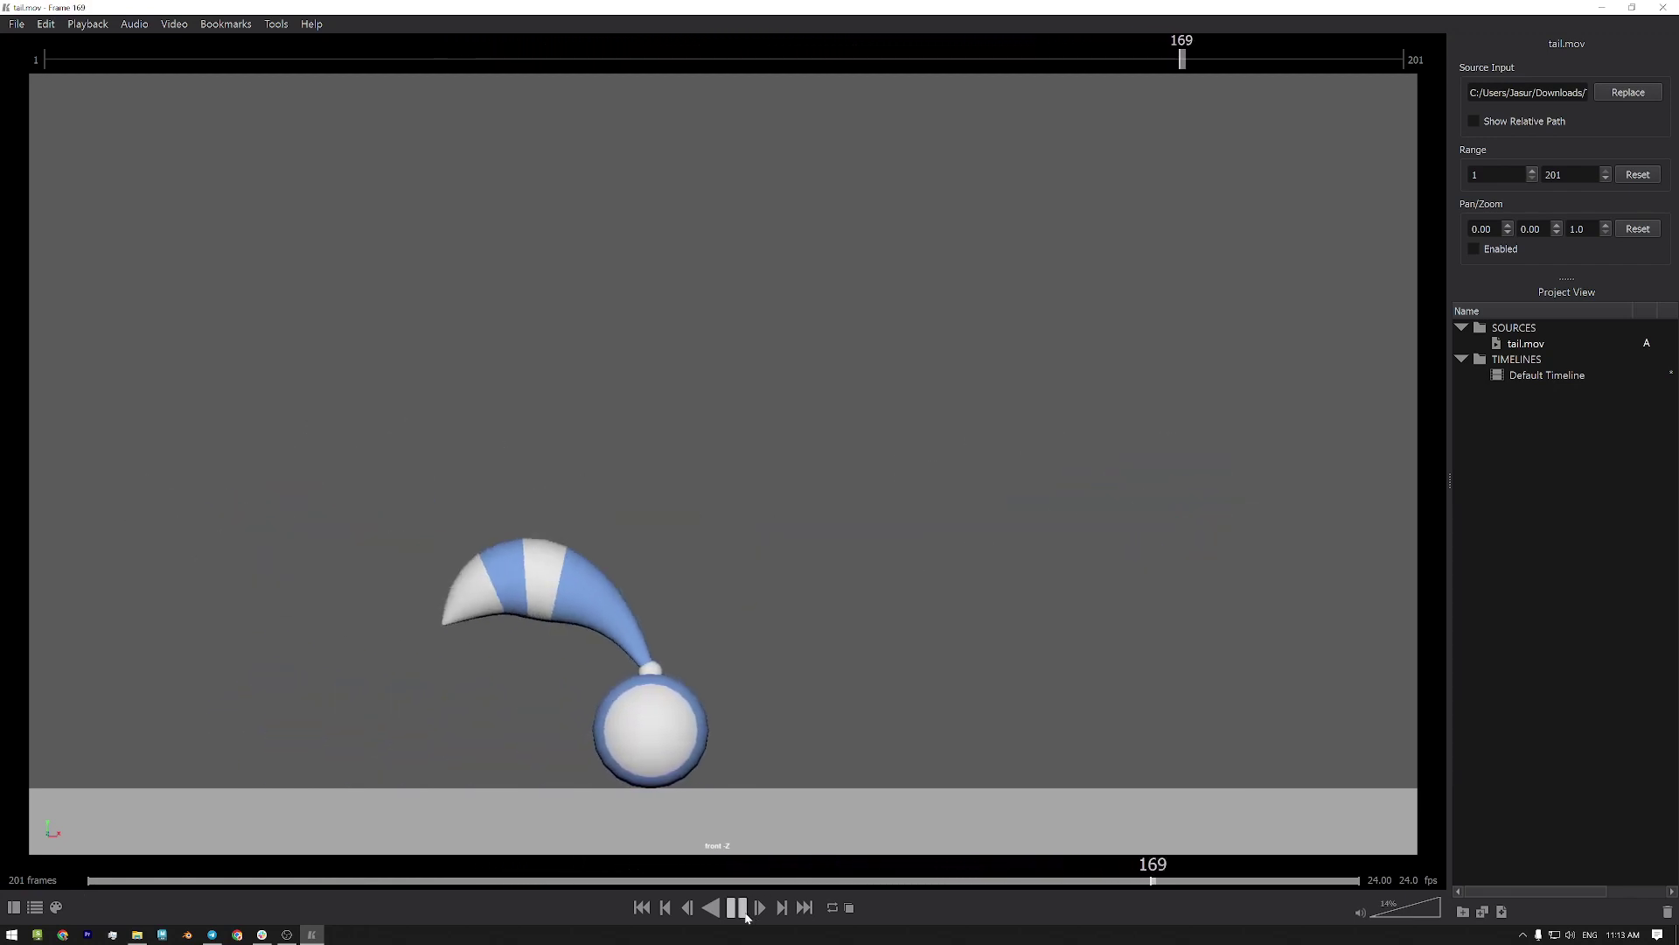
Pause the playback, go to frame 7 and draw an arc above the ball's tail with the annotation pen
key(space)
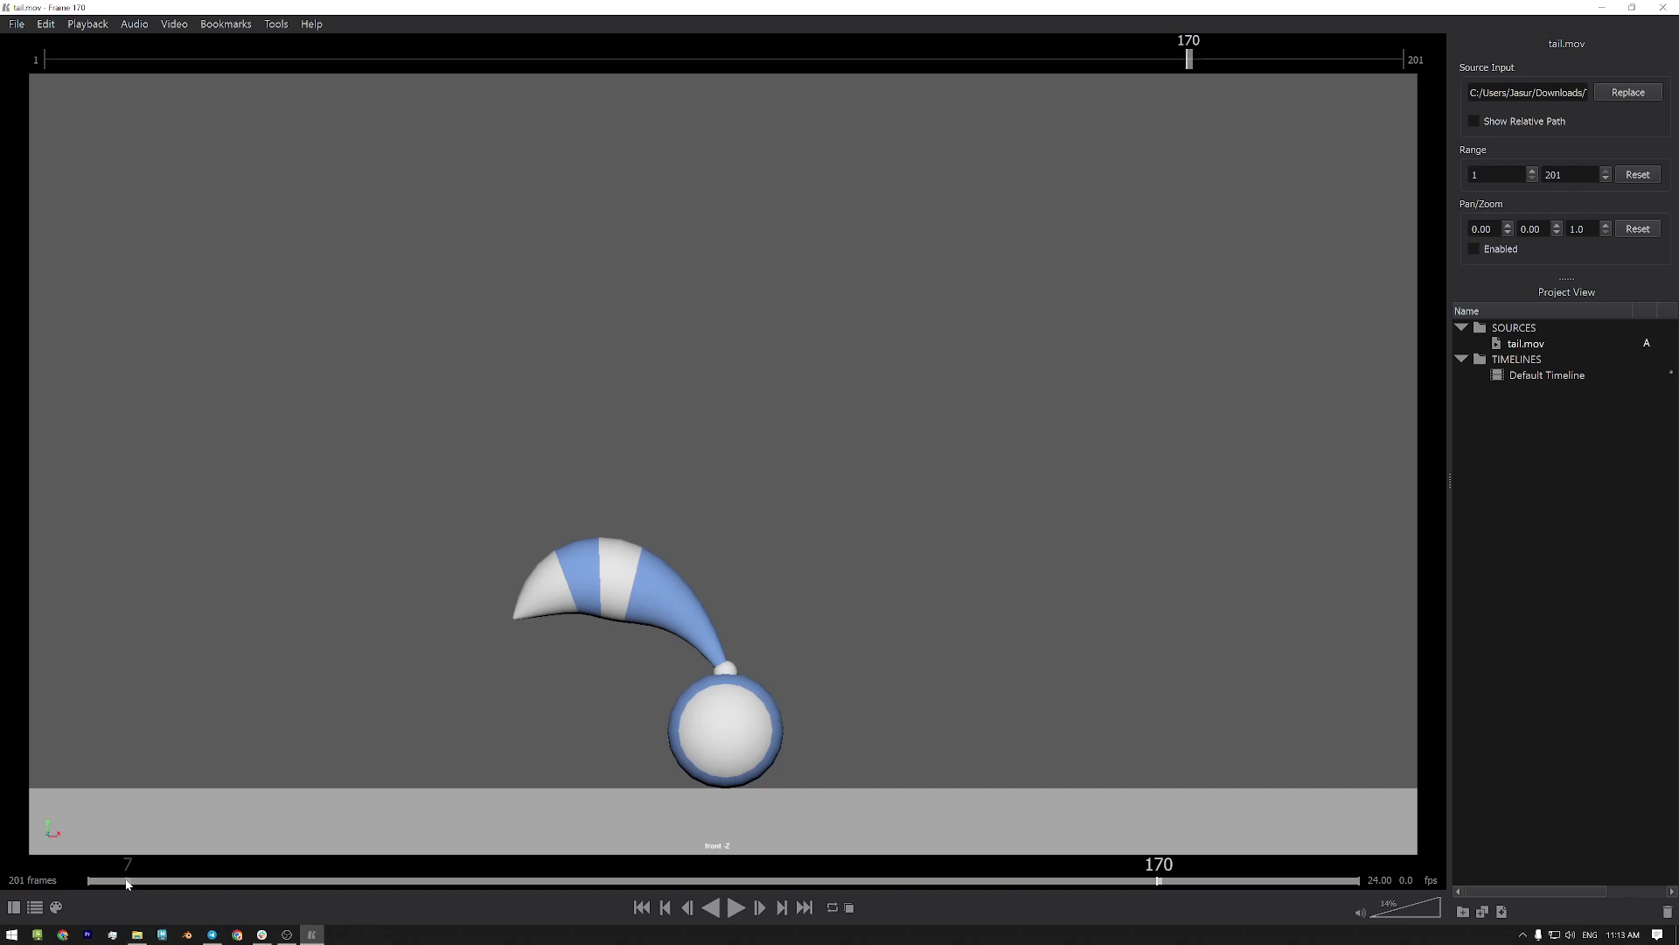
mouse_move(116, 881)
mouse_down()
mouse_move(161, 879)
mouse_move(123, 879)
mouse_up()
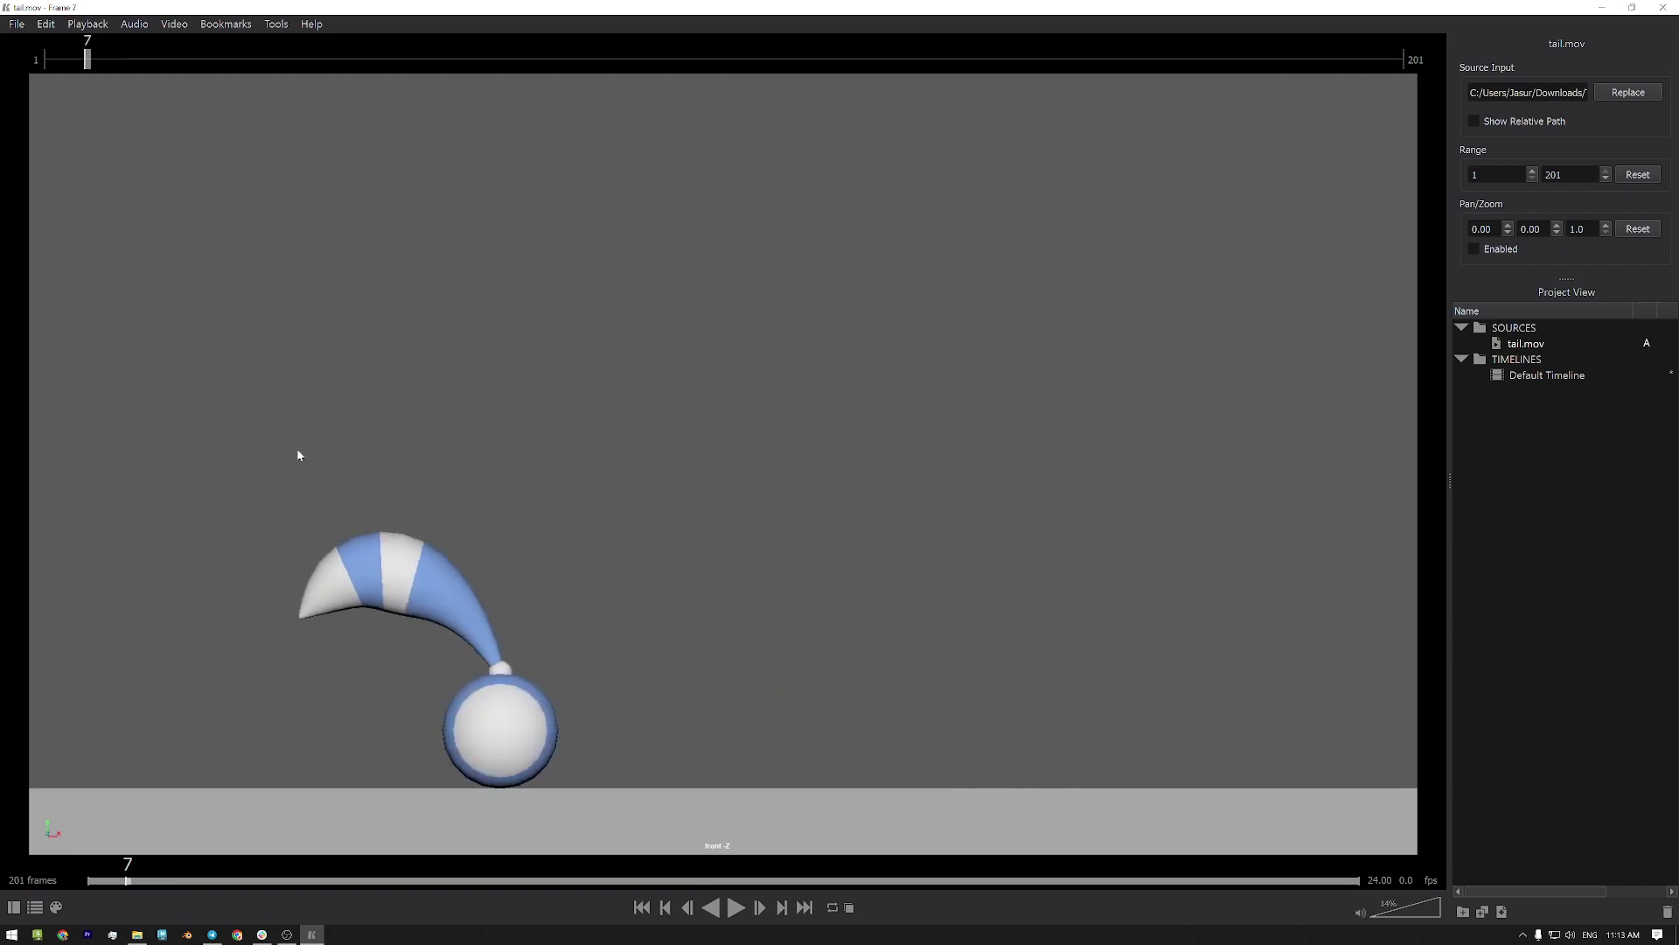
key(F10)
mouse_move(326, 431)
mouse_down()
mouse_move(426, 415)
mouse_move(511, 511)
mouse_up()
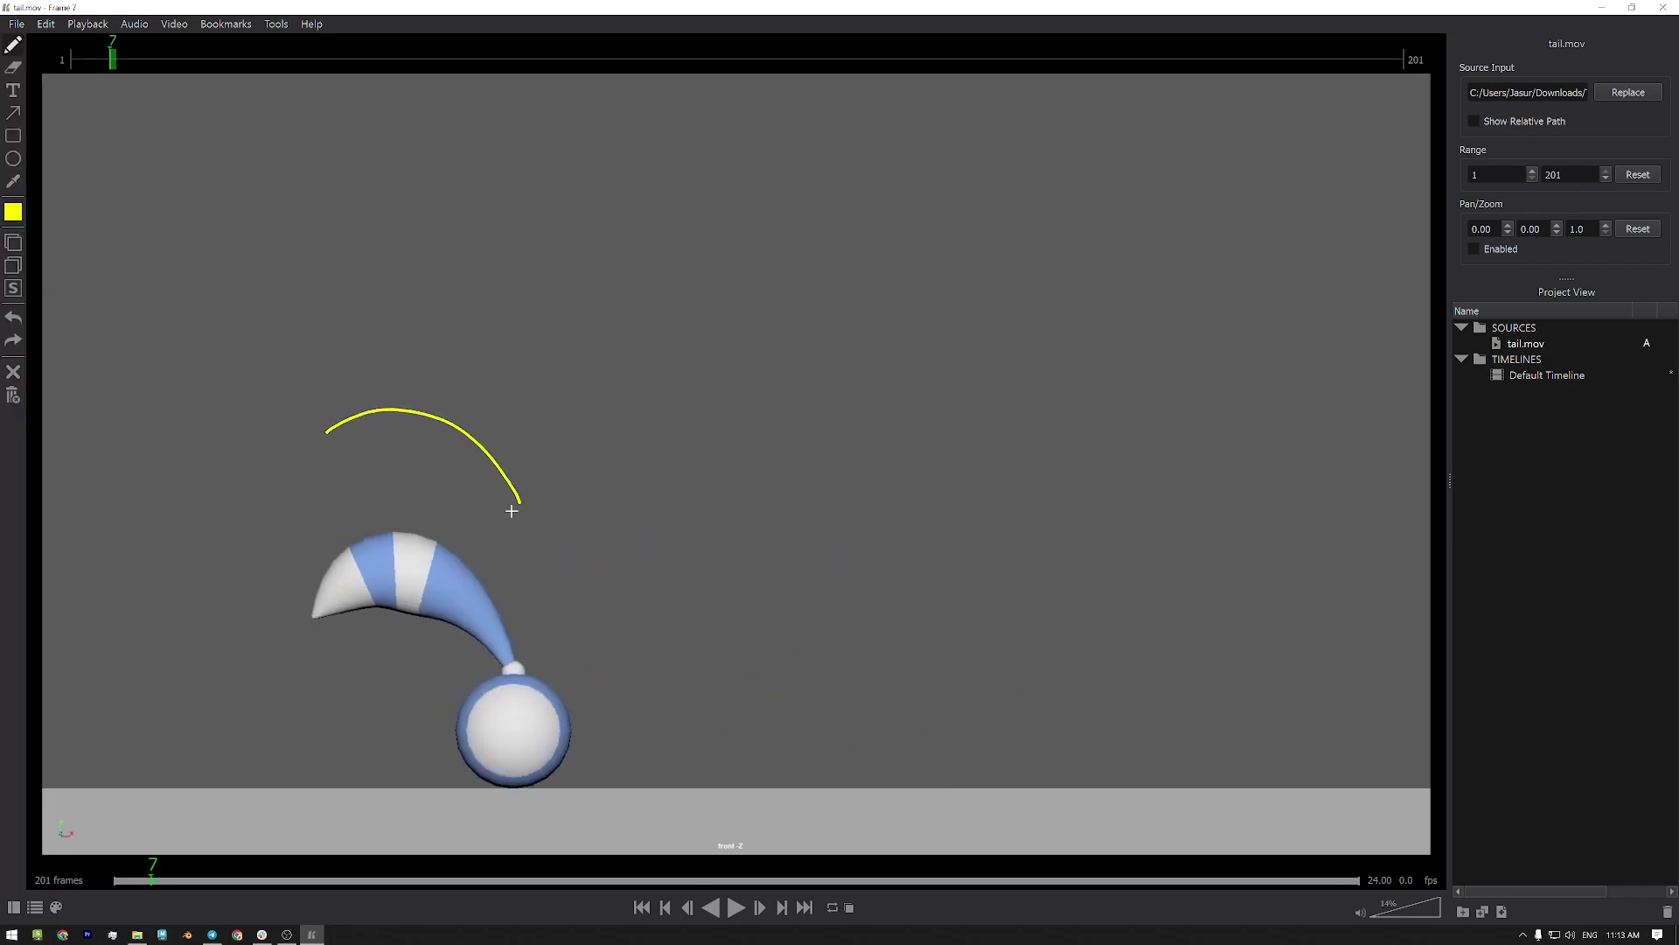
Annotate the tail's pose with an arc along it at frame 24 and a straight line beside it at frame 16
mouse_move(172, 870)
mouse_down()
mouse_move(316, 863)
mouse_move(257, 866)
mouse_up()
drag(1077, 599, 1244, 482)
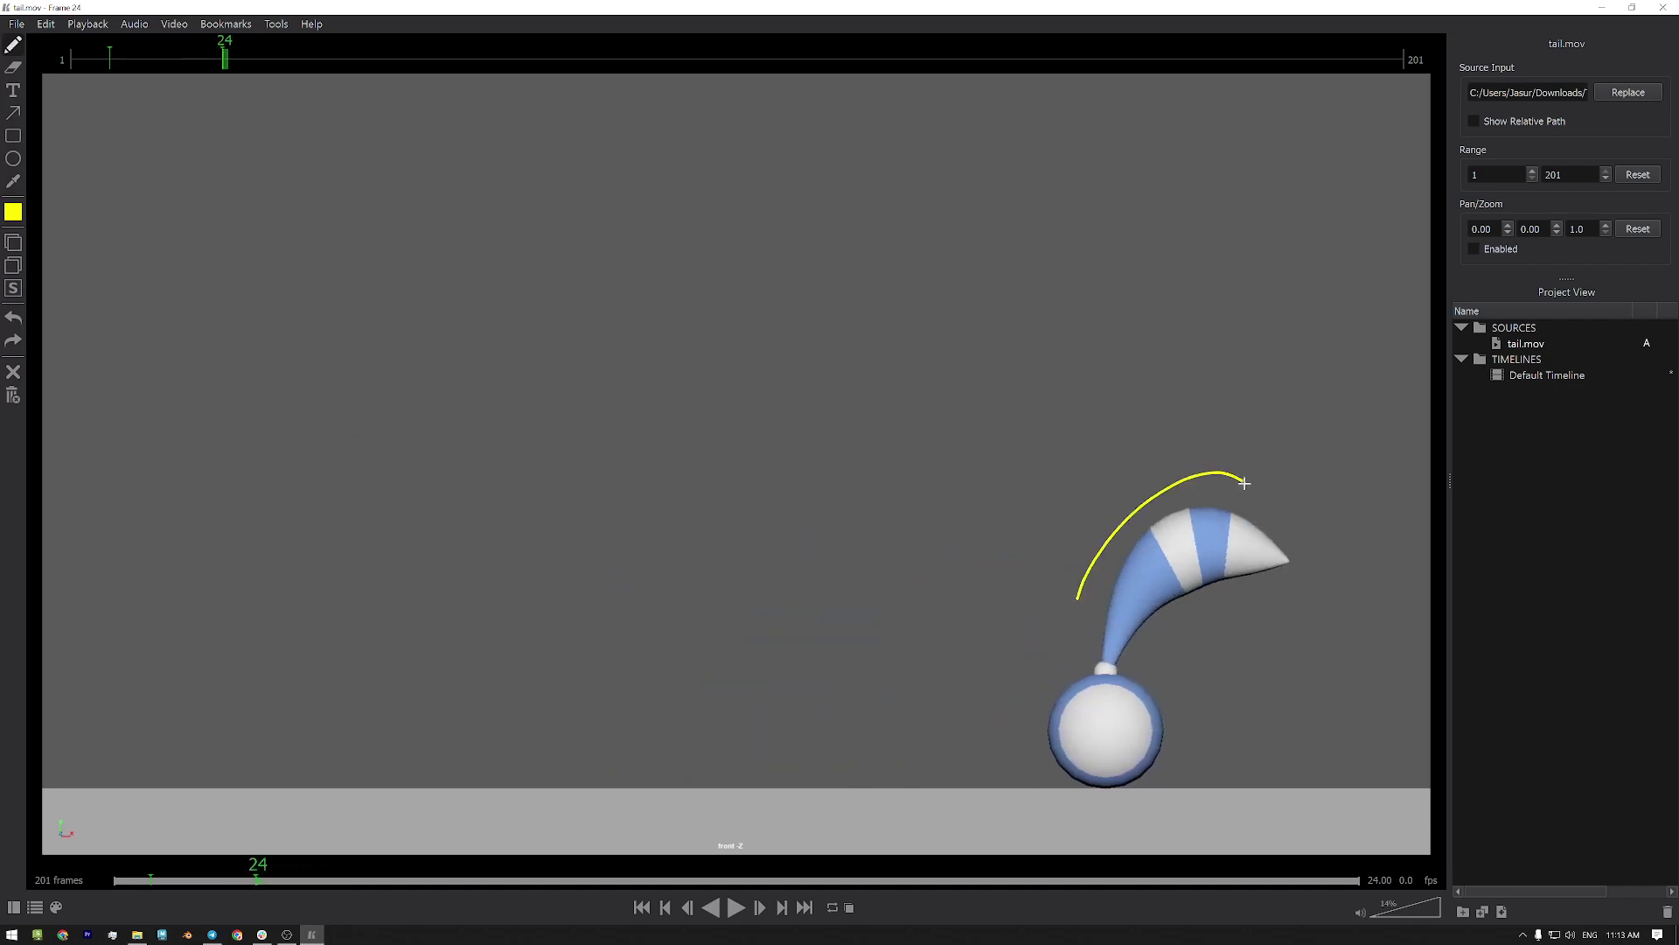
drag(257, 880, 207, 885)
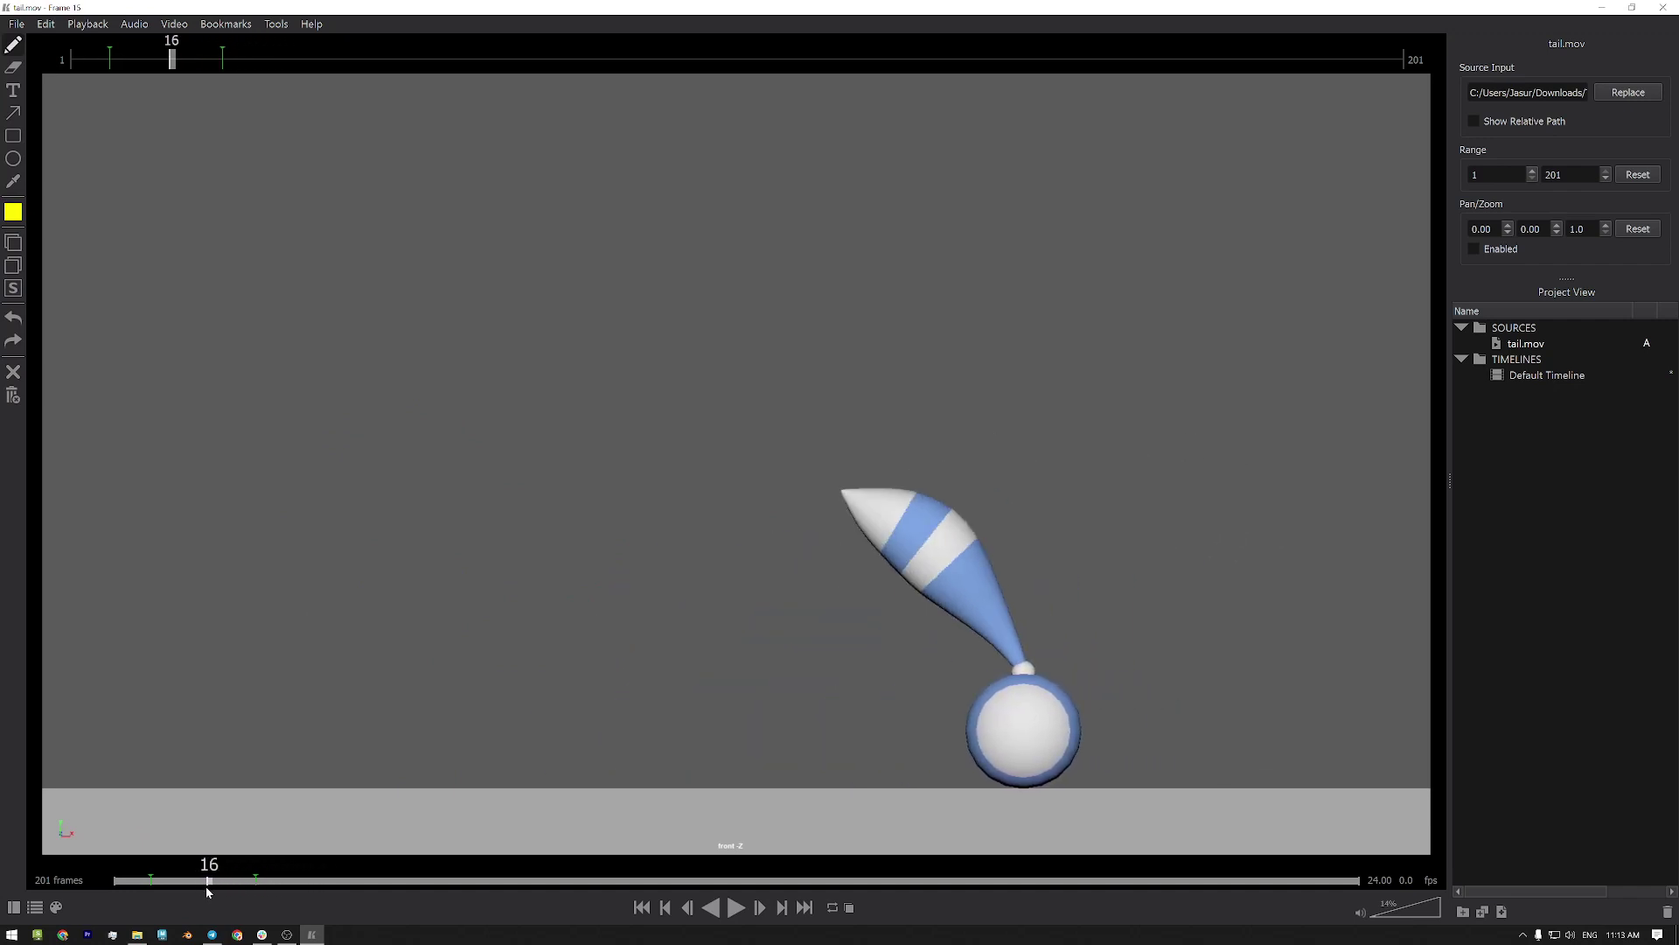
drag(1013, 417, 1143, 612)
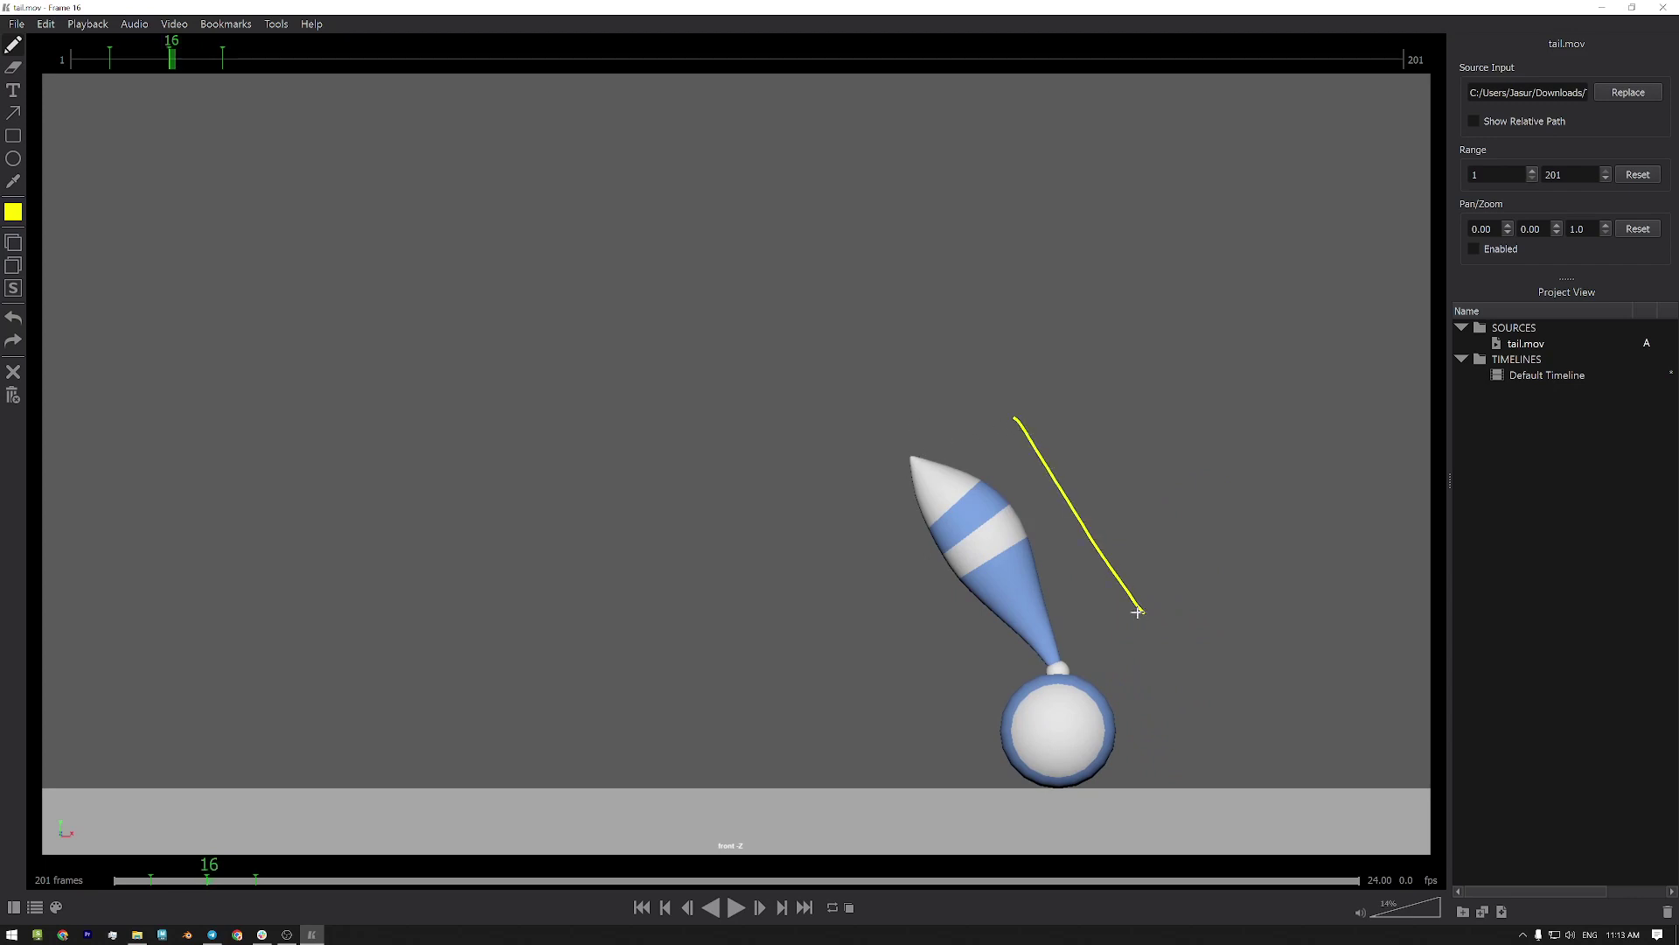
At frame 40, sketch two opposing C-curves and two mirrored S-curves side by side in the empty area above the ball
mouse_move(206, 880)
mouse_down()
mouse_move(162, 882)
mouse_move(345, 871)
mouse_up()
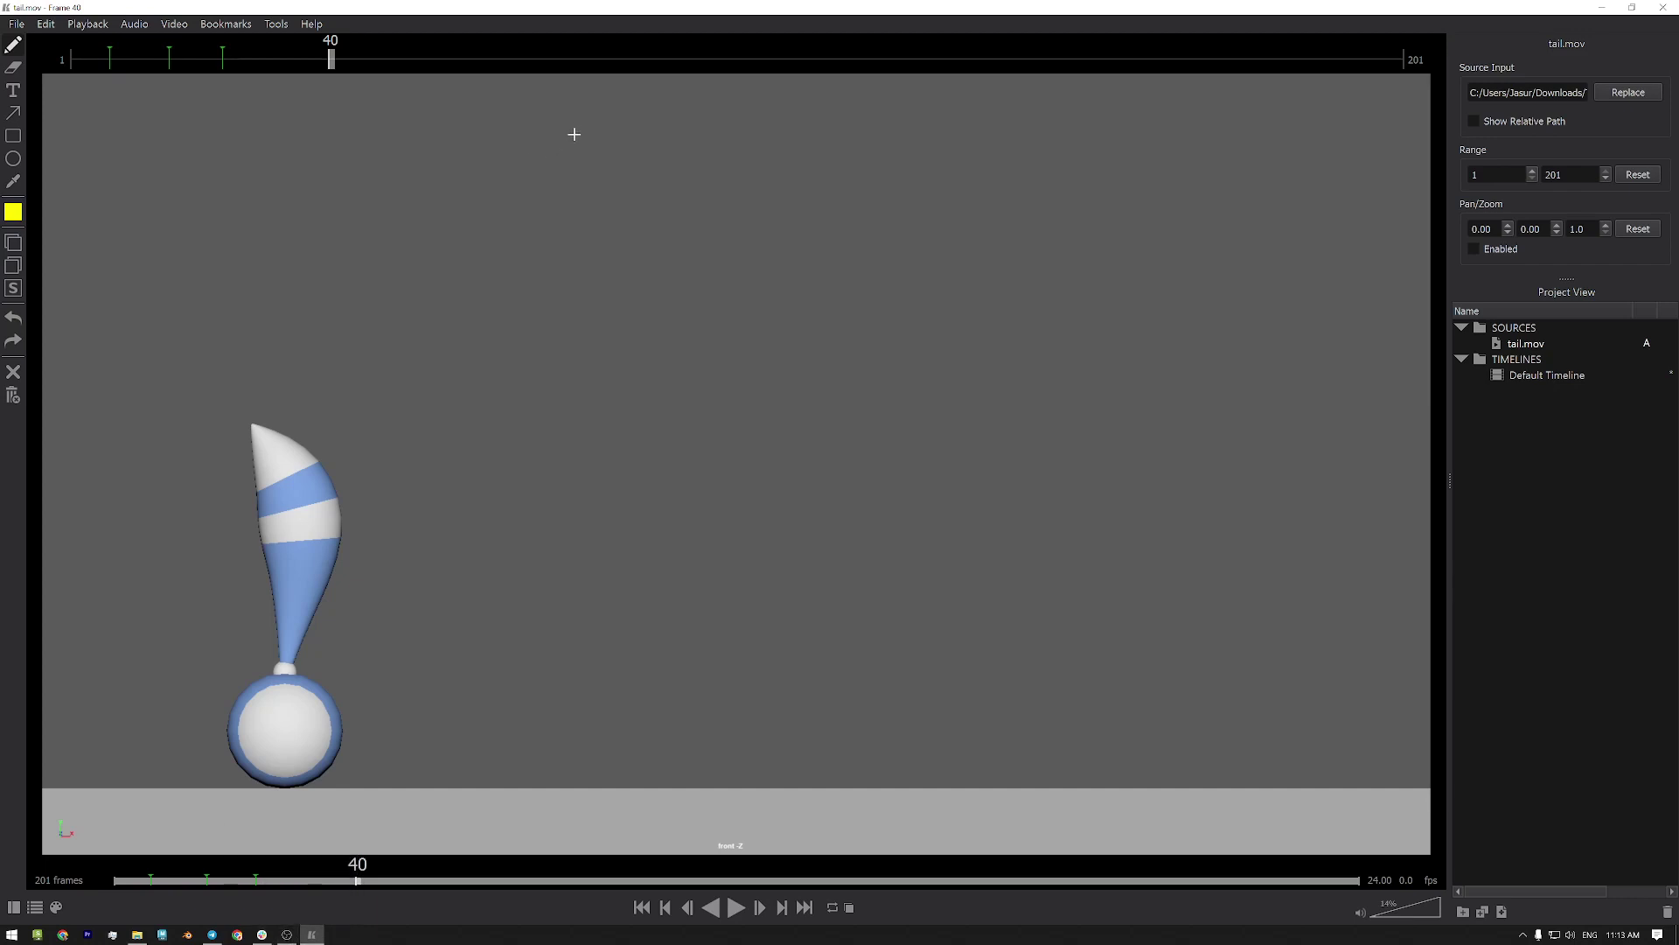
mouse_move(574, 134)
mouse_down()
mouse_move(556, 251)
mouse_move(584, 295)
mouse_up()
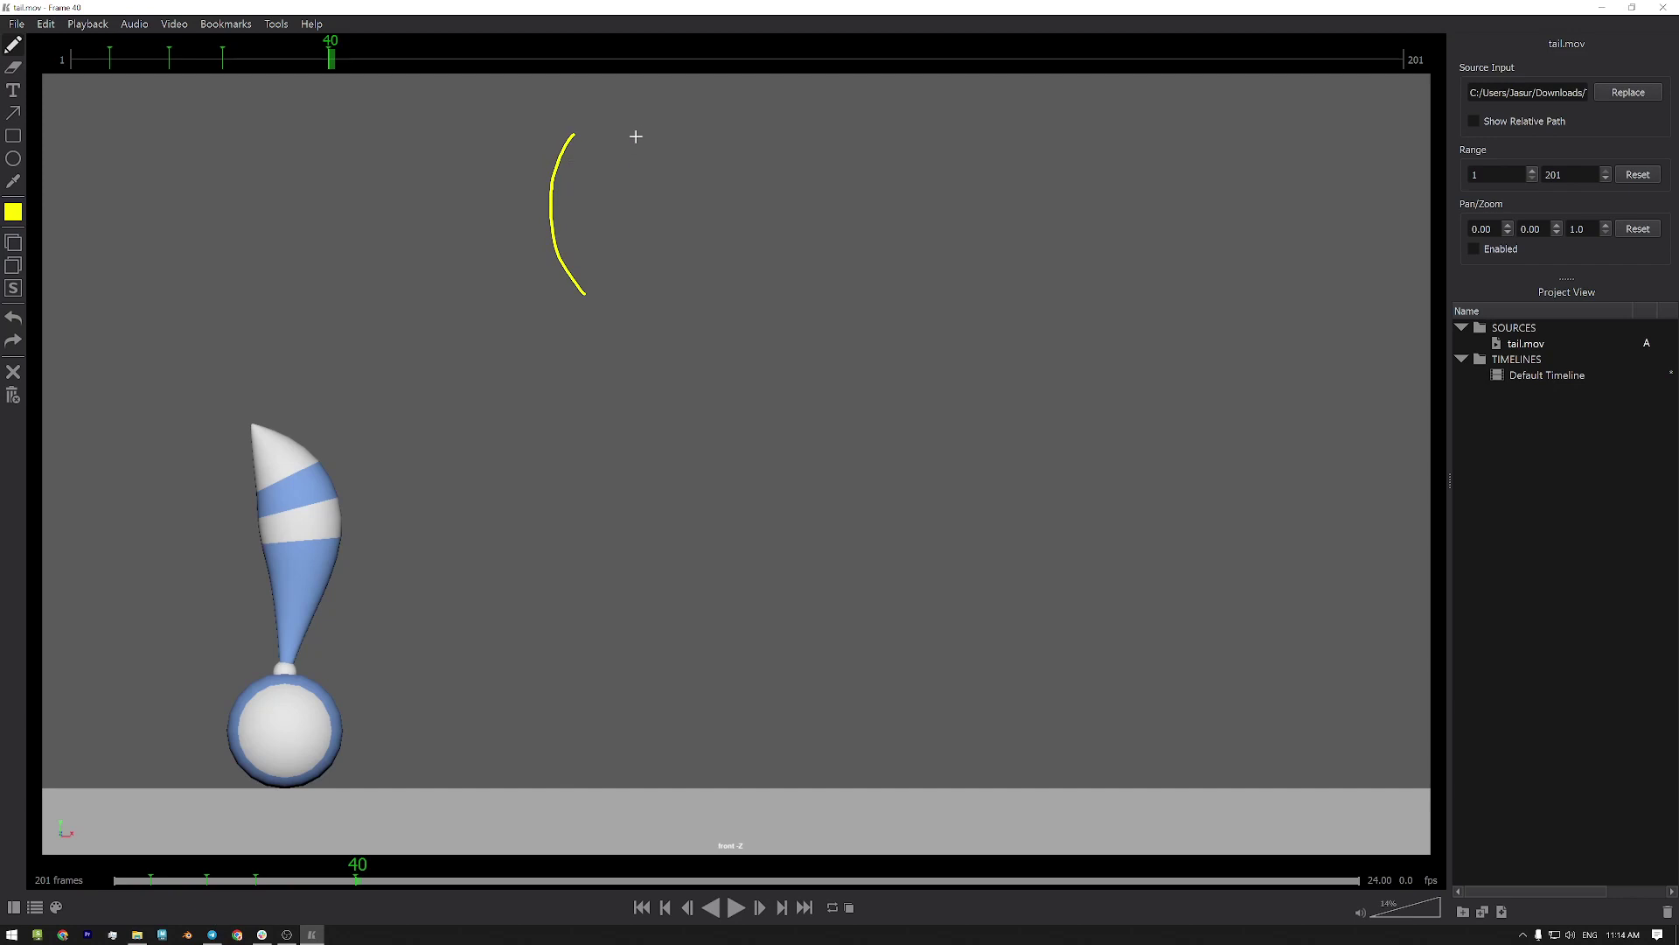
mouse_move(641, 129)
mouse_down()
mouse_move(653, 287)
mouse_move(641, 128)
mouse_up()
mouse_move(477, 149)
mouse_down()
mouse_move(515, 202)
mouse_move(503, 312)
mouse_up()
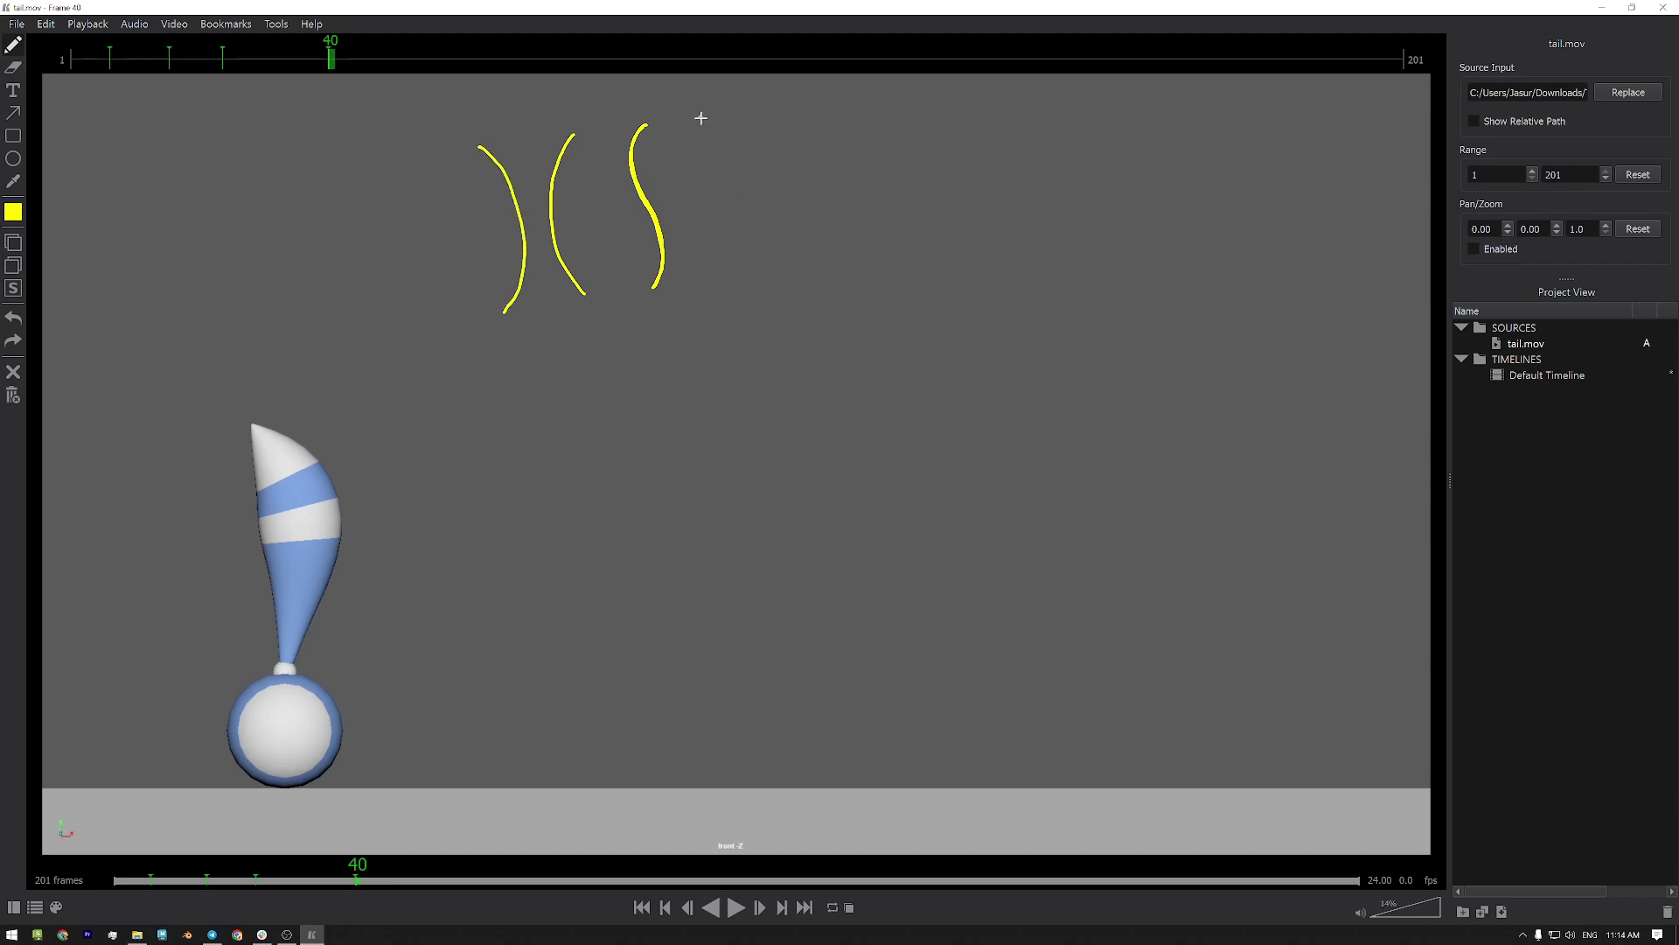
drag(701, 117, 730, 273)
Draw a frame around the four example curves, and beside it a straight line marked with an X underneath
mouse_move(464, 349)
mouse_down()
mouse_move(683, 312)
mouse_move(791, 213)
mouse_move(728, 89)
mouse_move(502, 117)
mouse_move(424, 202)
mouse_move(467, 347)
mouse_up()
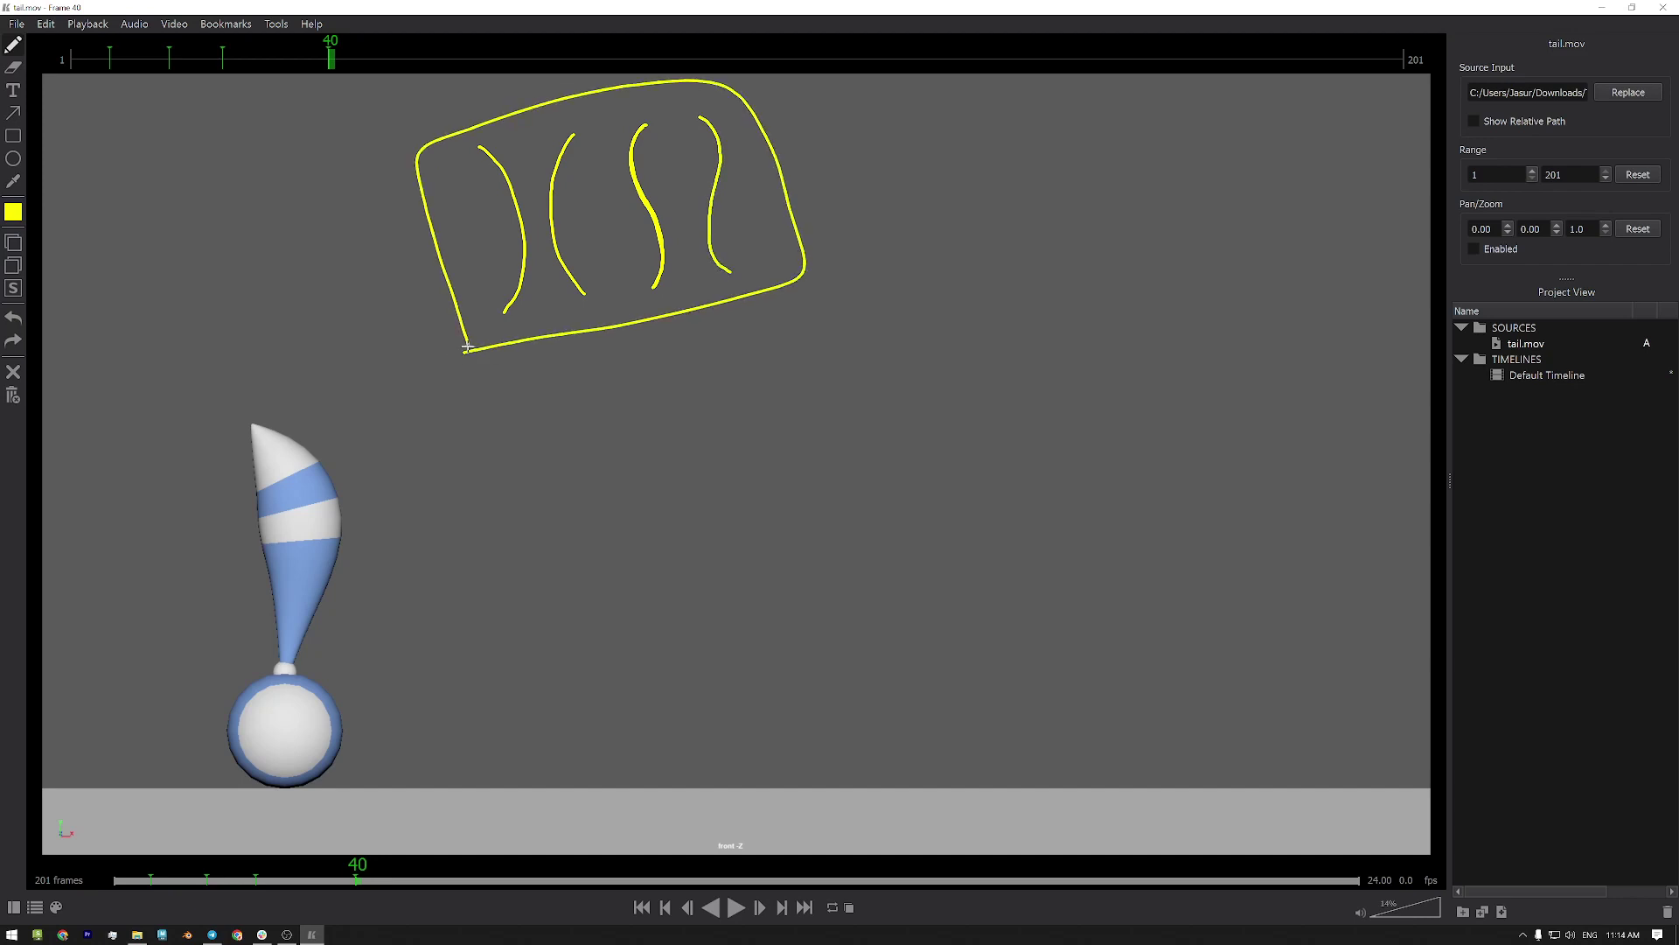
mouse_move(903, 100)
mouse_down()
mouse_move(916, 258)
mouse_move(944, 335)
mouse_up()
drag(942, 294, 898, 340)
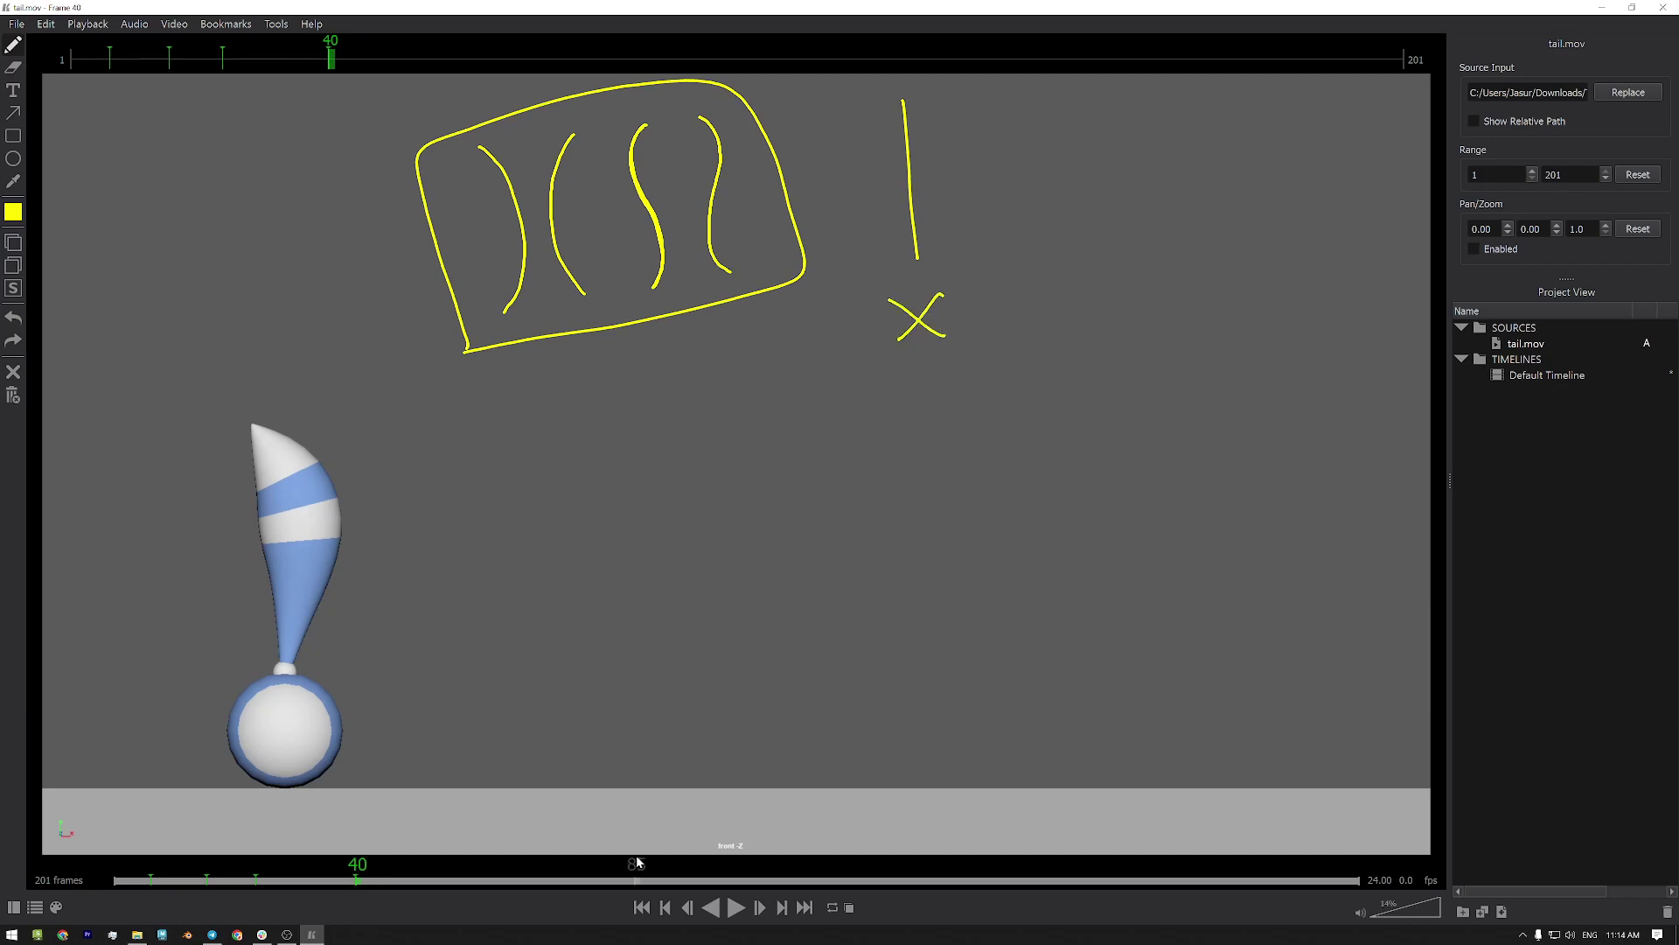
Add a check mark under the framed curves, box the C pair and the S pair separately, and circle the straight line
drag(624, 344, 670, 339)
mouse_move(451, 136)
mouse_down()
mouse_move(494, 335)
mouse_move(534, 91)
mouse_move(600, 154)
mouse_move(625, 318)
mouse_up()
mouse_move(610, 89)
mouse_down()
mouse_move(727, 92)
mouse_move(658, 295)
mouse_up()
mouse_move(859, 114)
mouse_down()
mouse_move(968, 149)
mouse_move(908, 92)
mouse_up()
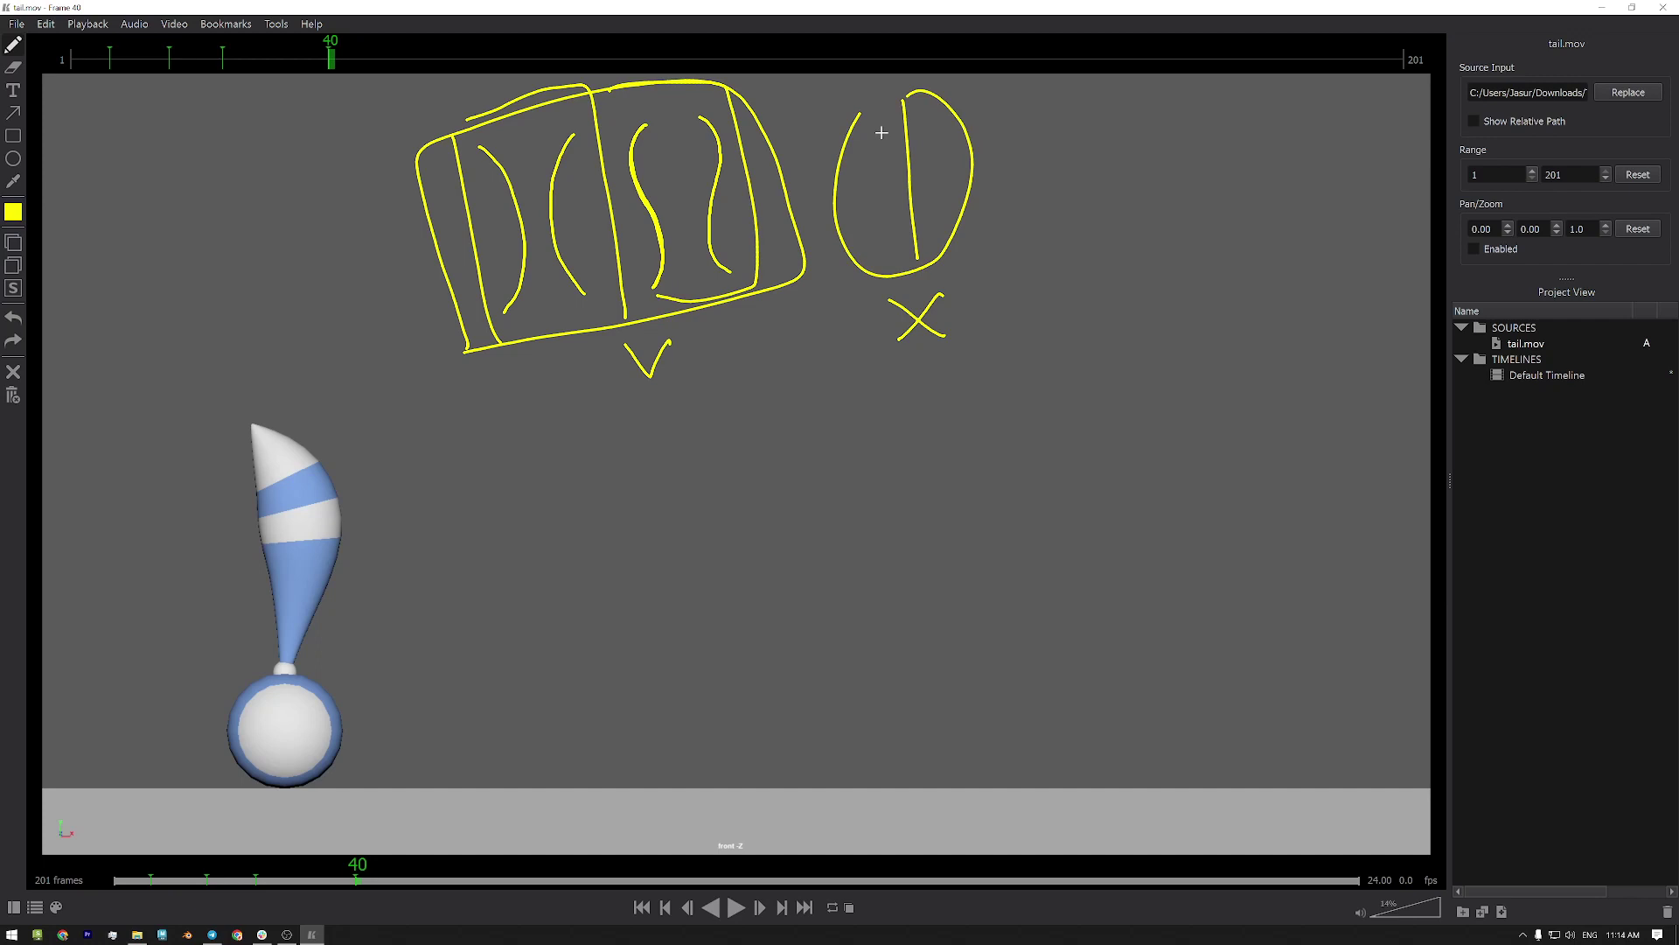
Clear the annotations and bookmarks on frames 40, 24, 16 and 7
click(13, 396)
click(941, 498)
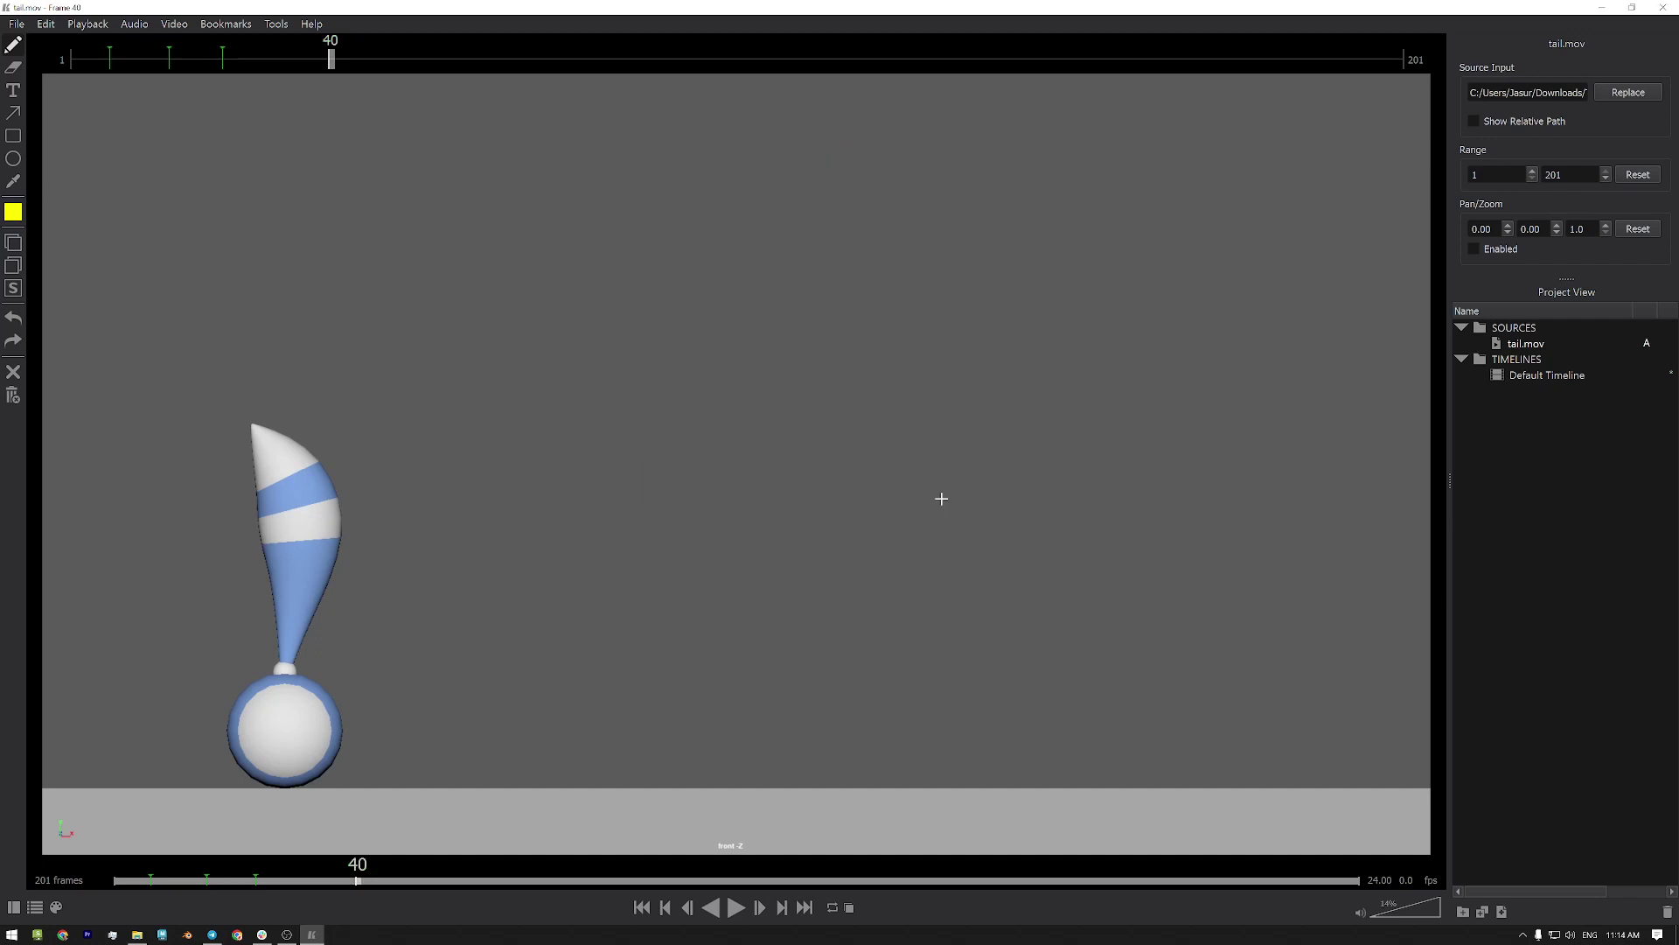
key(comma)
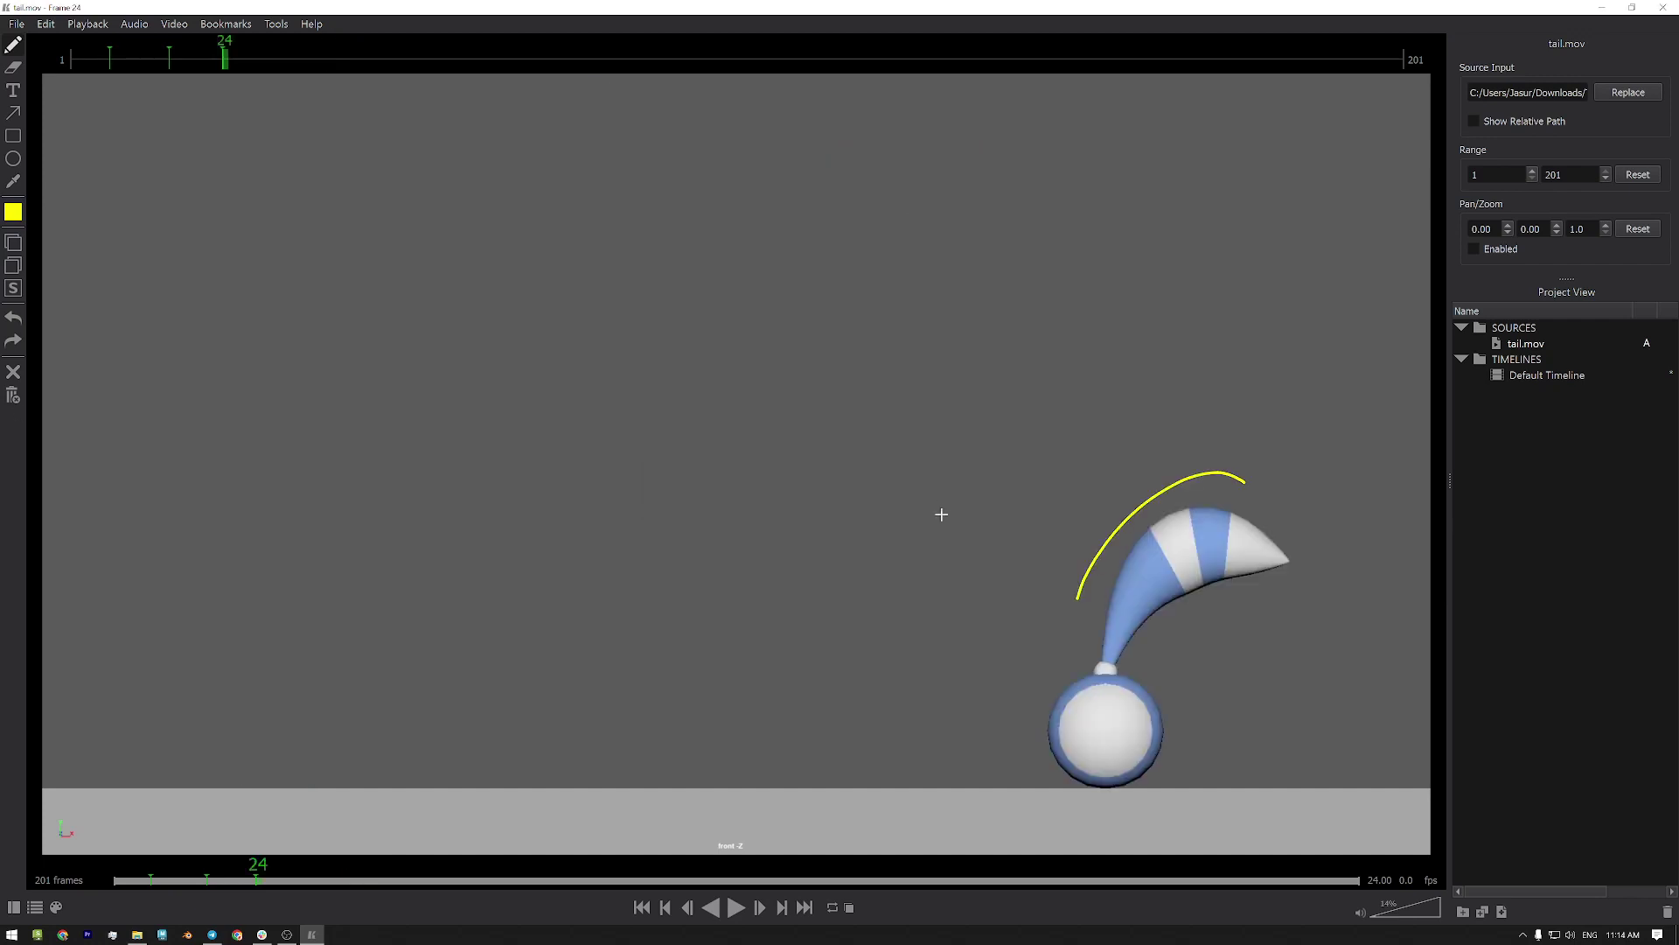
click(13, 396)
click(906, 490)
key(comma)
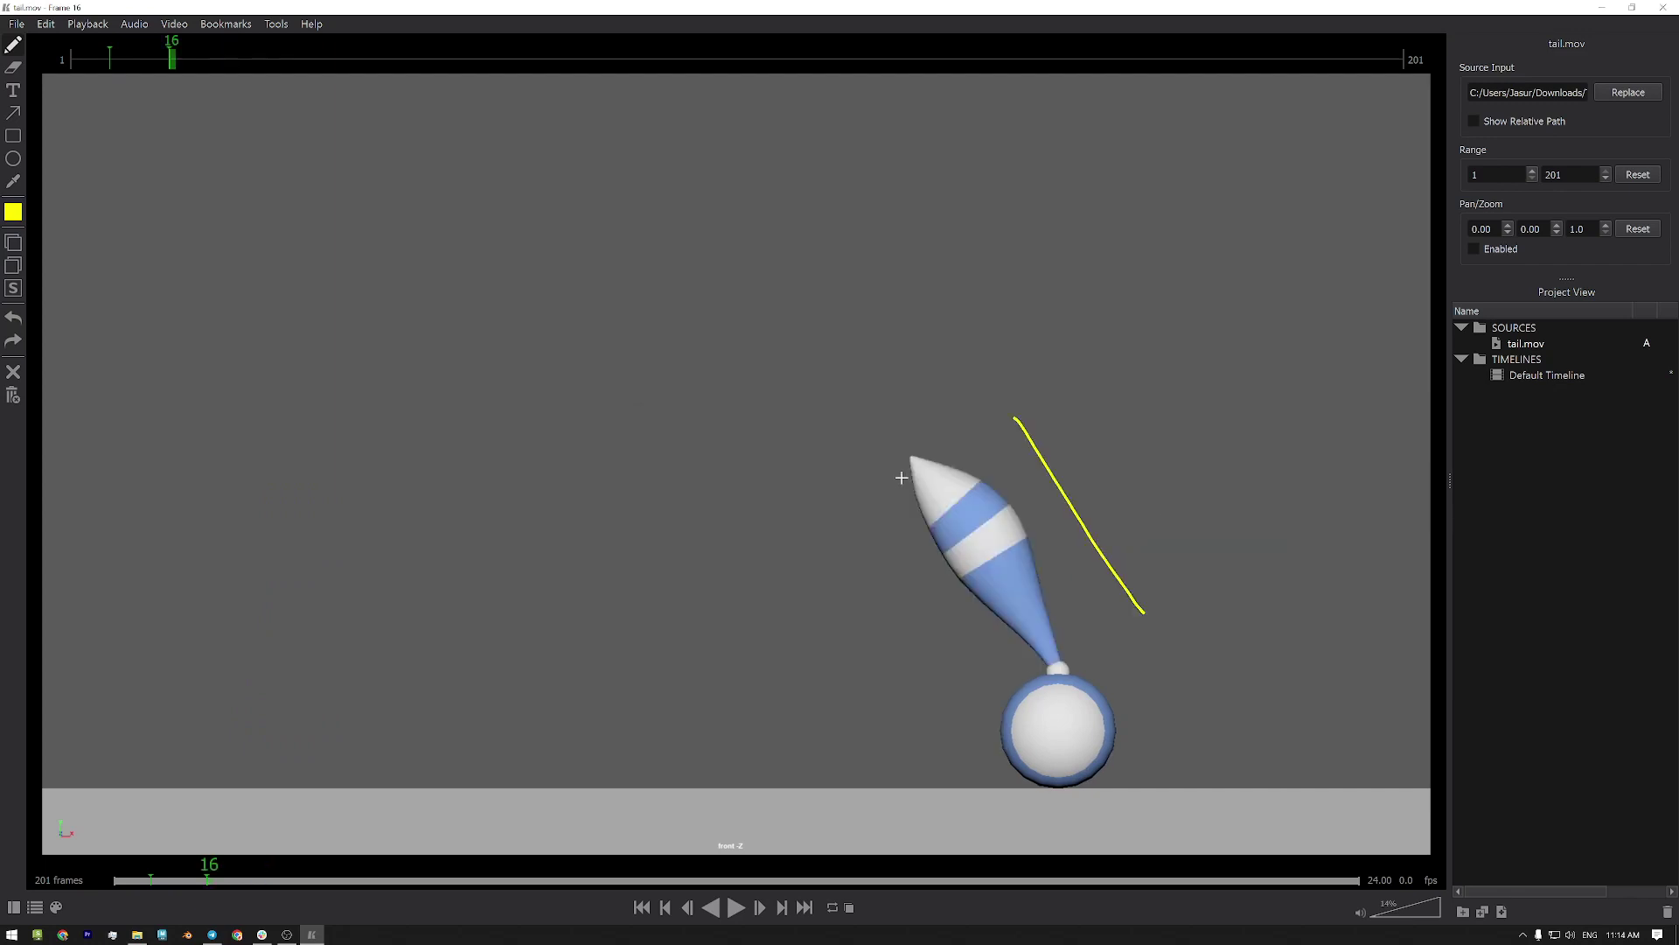
click(13, 395)
click(903, 491)
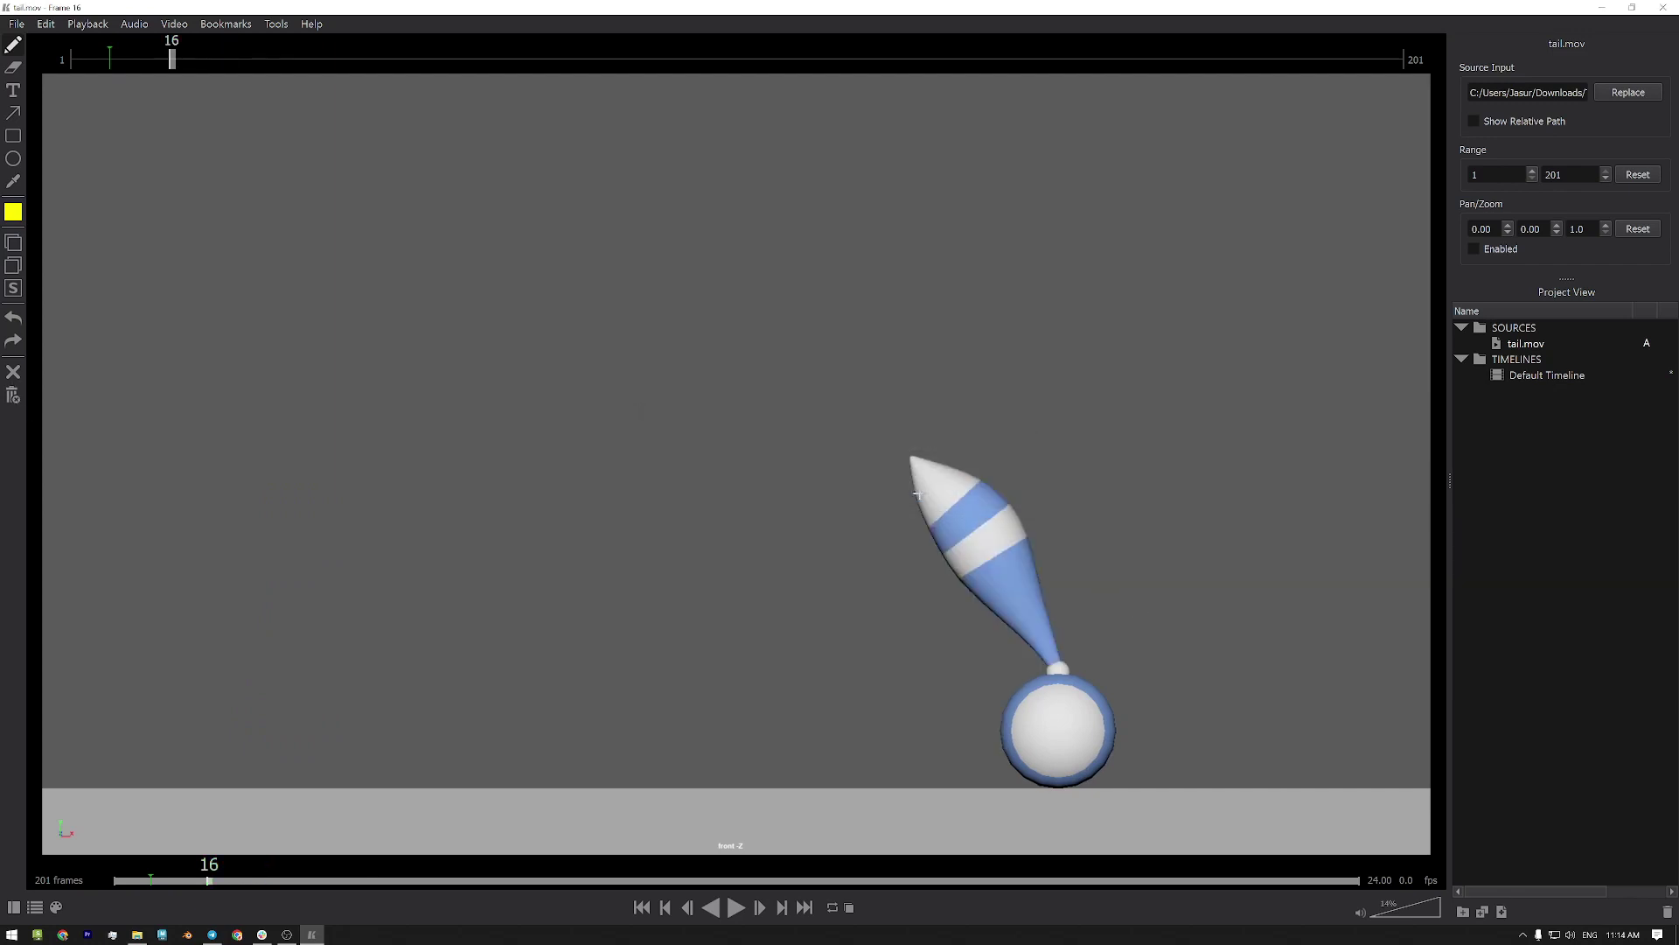
key(comma)
click(13, 398)
click(898, 502)
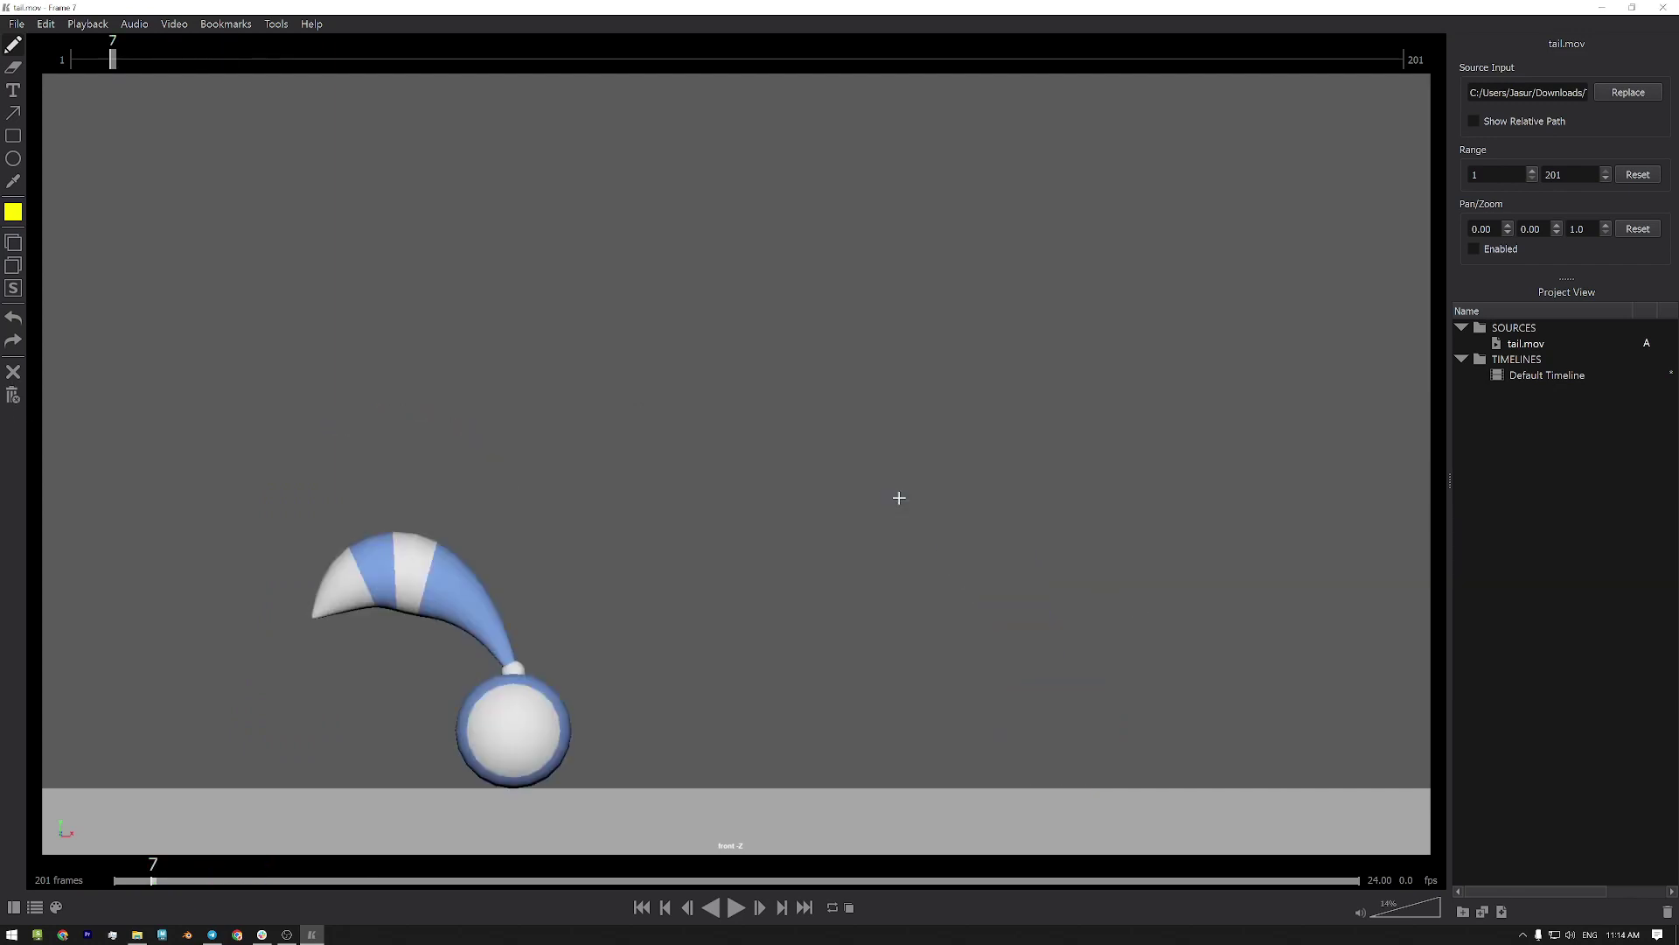
At frame 9, draw a curve along the tail from its base to its tip and a rightward arrow over the ball
mouse_move(188, 880)
mouse_down()
mouse_move(140, 882)
mouse_move(162, 890)
mouse_up()
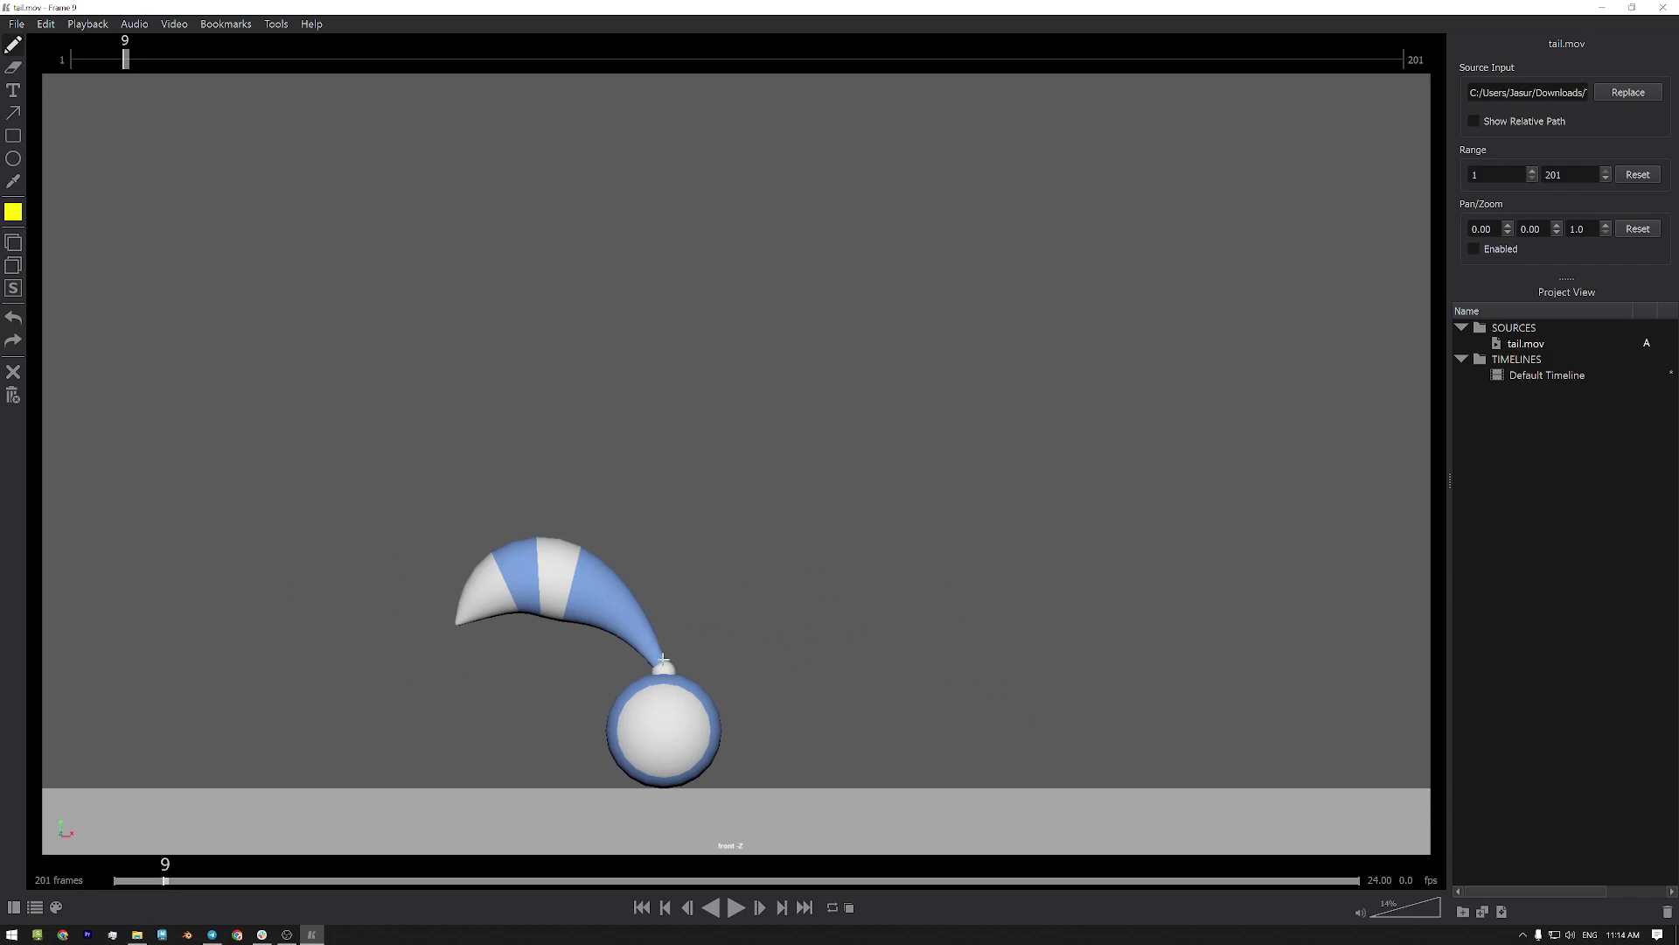
mouse_move(664, 658)
mouse_down()
mouse_move(607, 561)
mouse_move(555, 555)
mouse_move(455, 597)
mouse_up()
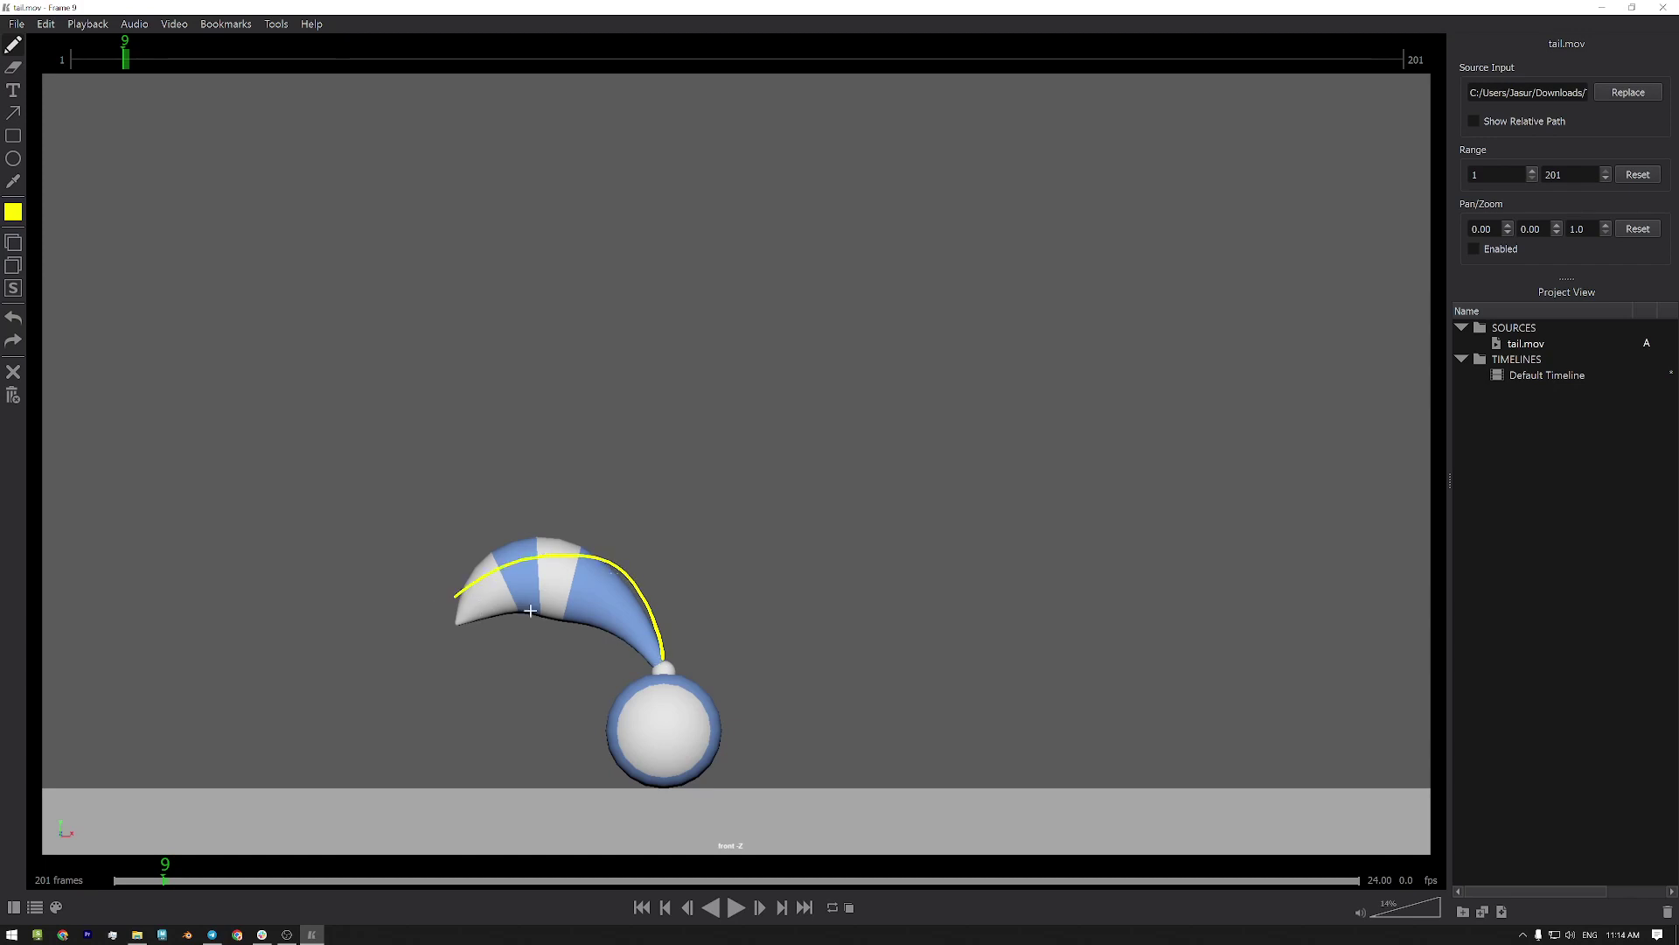
drag(542, 745, 632, 736)
drag(466, 618, 448, 648)
click(14, 320)
click(20, 321)
Outline the tail at frame 9 with upper and lower contours meeting at a slightly raised tip, plus a curve through its middle
mouse_move(456, 594)
mouse_down()
mouse_move(575, 604)
mouse_move(515, 624)
mouse_move(585, 623)
mouse_move(648, 663)
mouse_move(650, 605)
mouse_up()
mouse_move(437, 604)
mouse_down()
mouse_move(538, 552)
mouse_move(651, 616)
mouse_up()
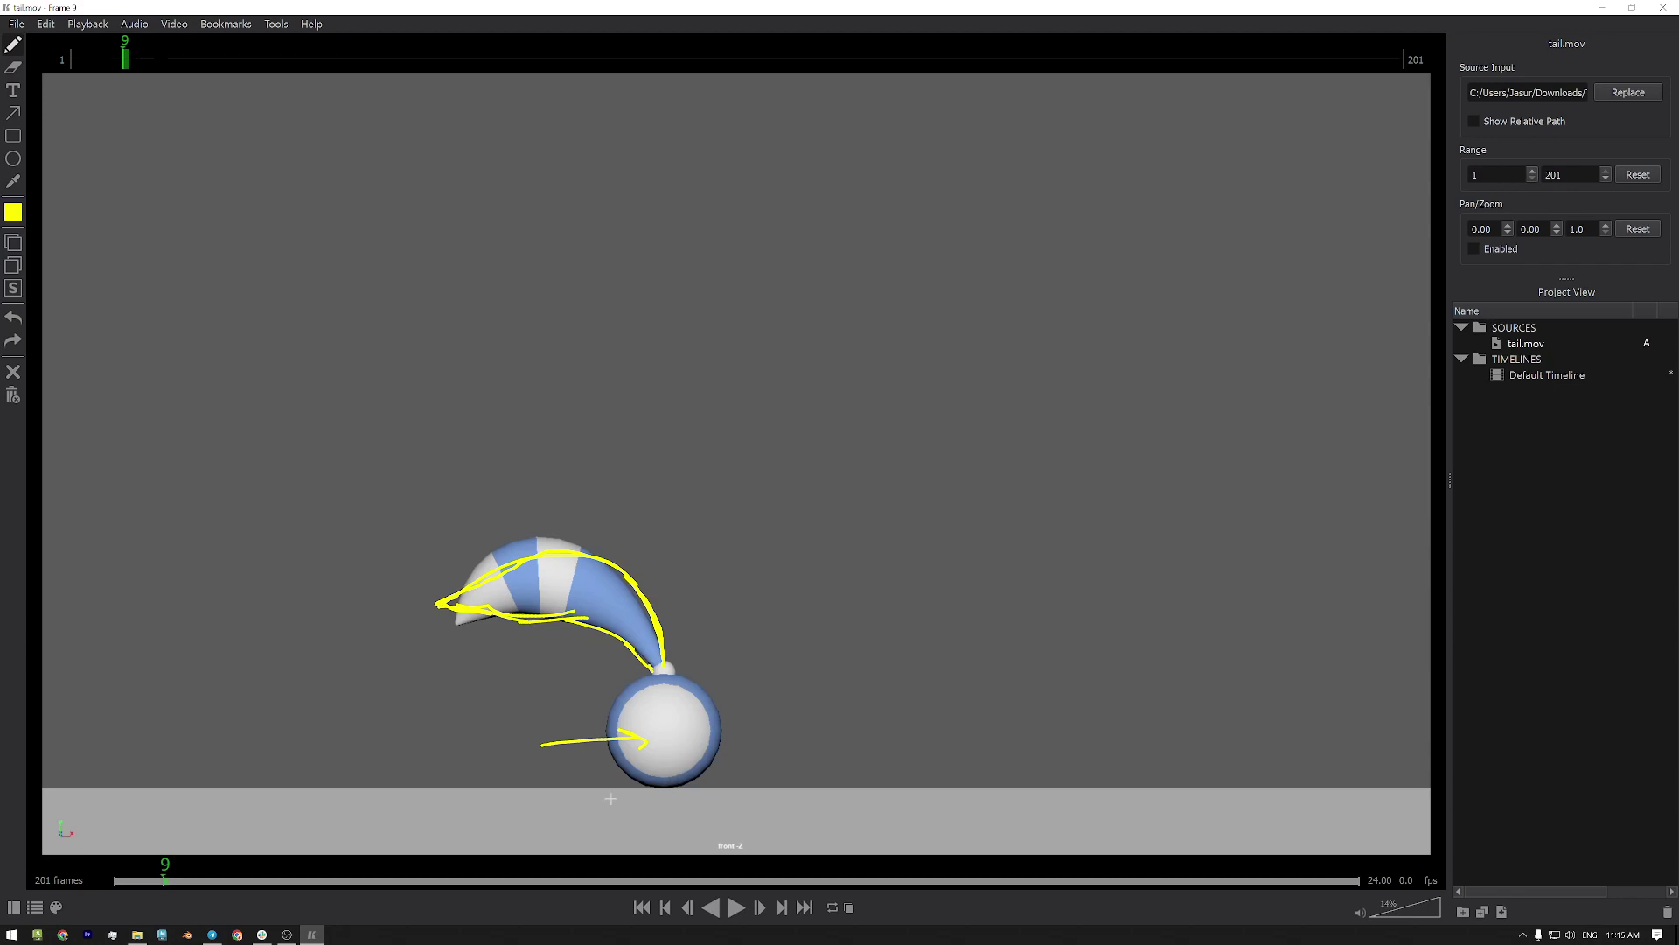
mouse_move(473, 597)
mouse_down()
mouse_move(617, 600)
mouse_move(662, 668)
mouse_up()
At frame 19, draw a curve along the tail's middle and rightward motion arrows at its tip, upper part and base
drag(175, 885, 227, 885)
drag(1119, 669, 1103, 500)
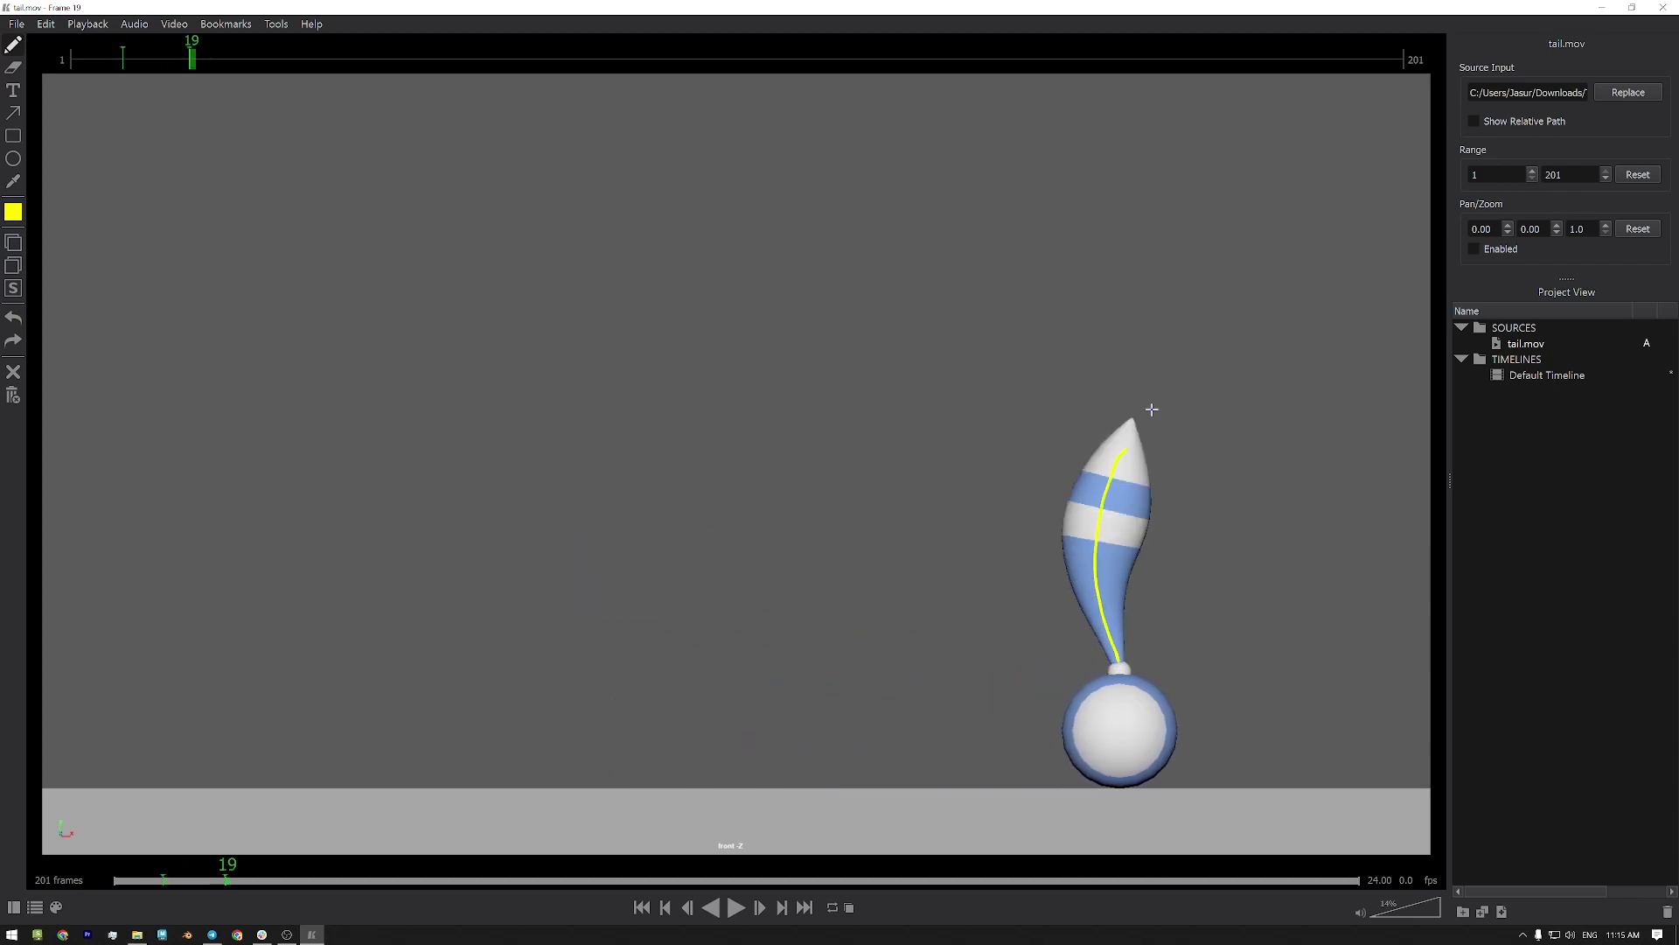
mouse_move(1152, 409)
mouse_down()
mouse_move(1200, 414)
mouse_move(1187, 423)
mouse_up()
drag(1069, 679, 1154, 665)
mouse_move(1103, 456)
mouse_down()
mouse_move(1205, 460)
mouse_move(1191, 467)
mouse_up()
At frame 18, draw rightward motion arrows on the tail's tip, its base and the ball, plus a leftward arrow near the tip
mouse_move(233, 881)
mouse_down()
mouse_move(188, 882)
mouse_move(221, 881)
mouse_up()
drag(982, 493, 1106, 444)
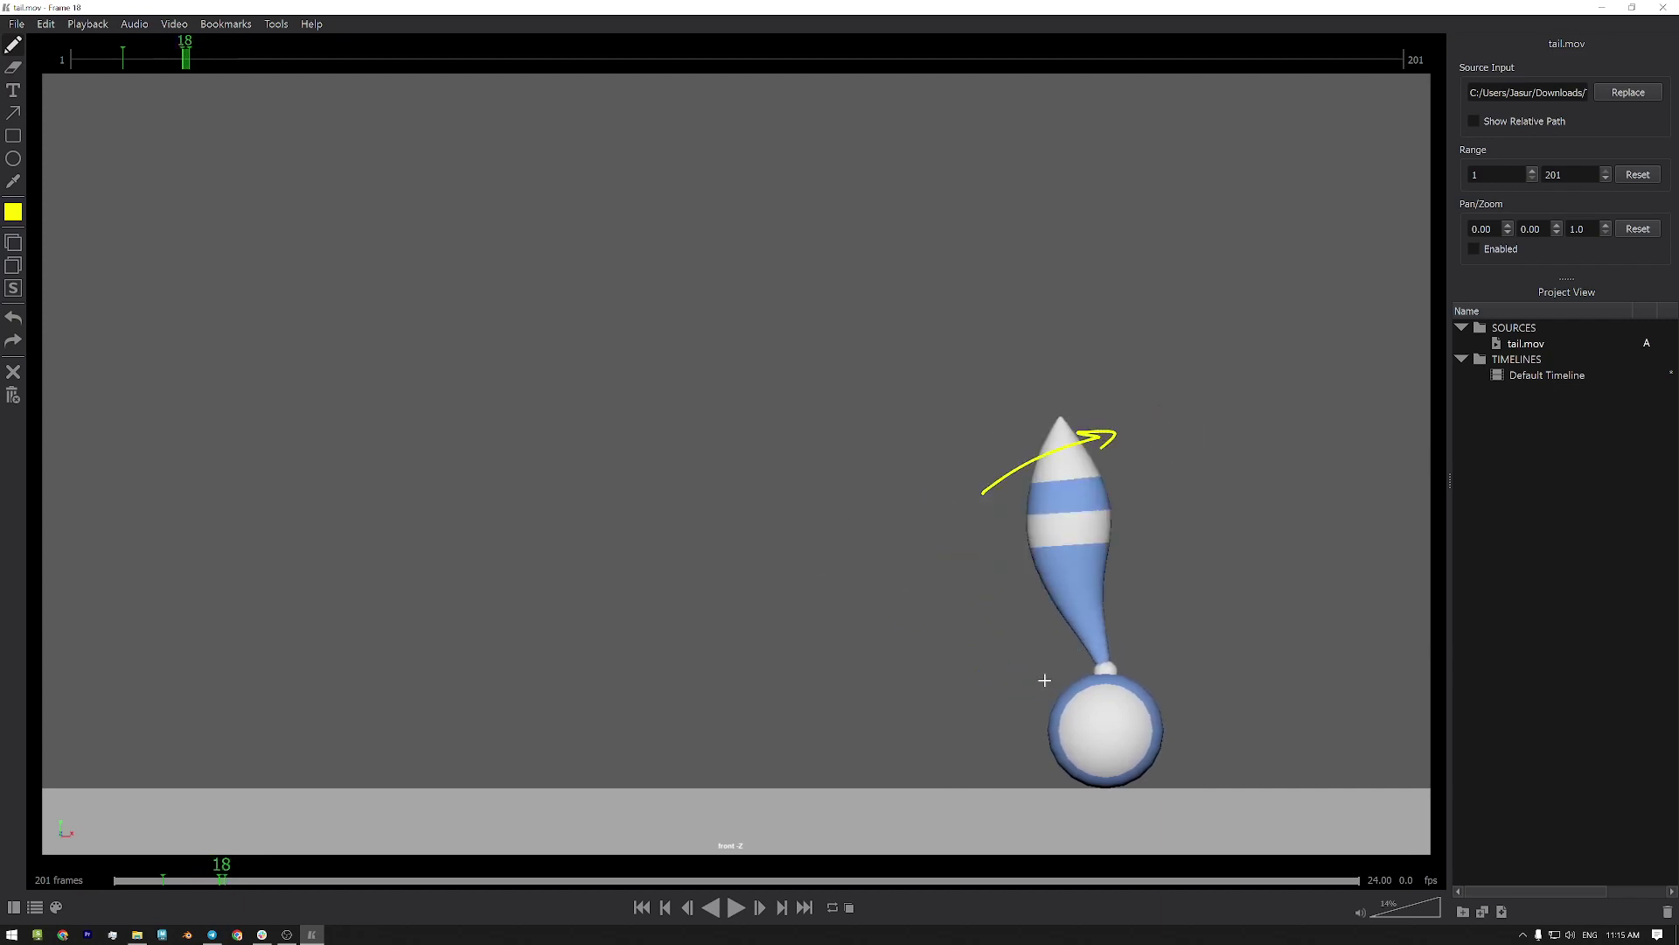
drag(1045, 680, 1123, 631)
drag(1081, 745, 1156, 760)
drag(1098, 726, 1157, 739)
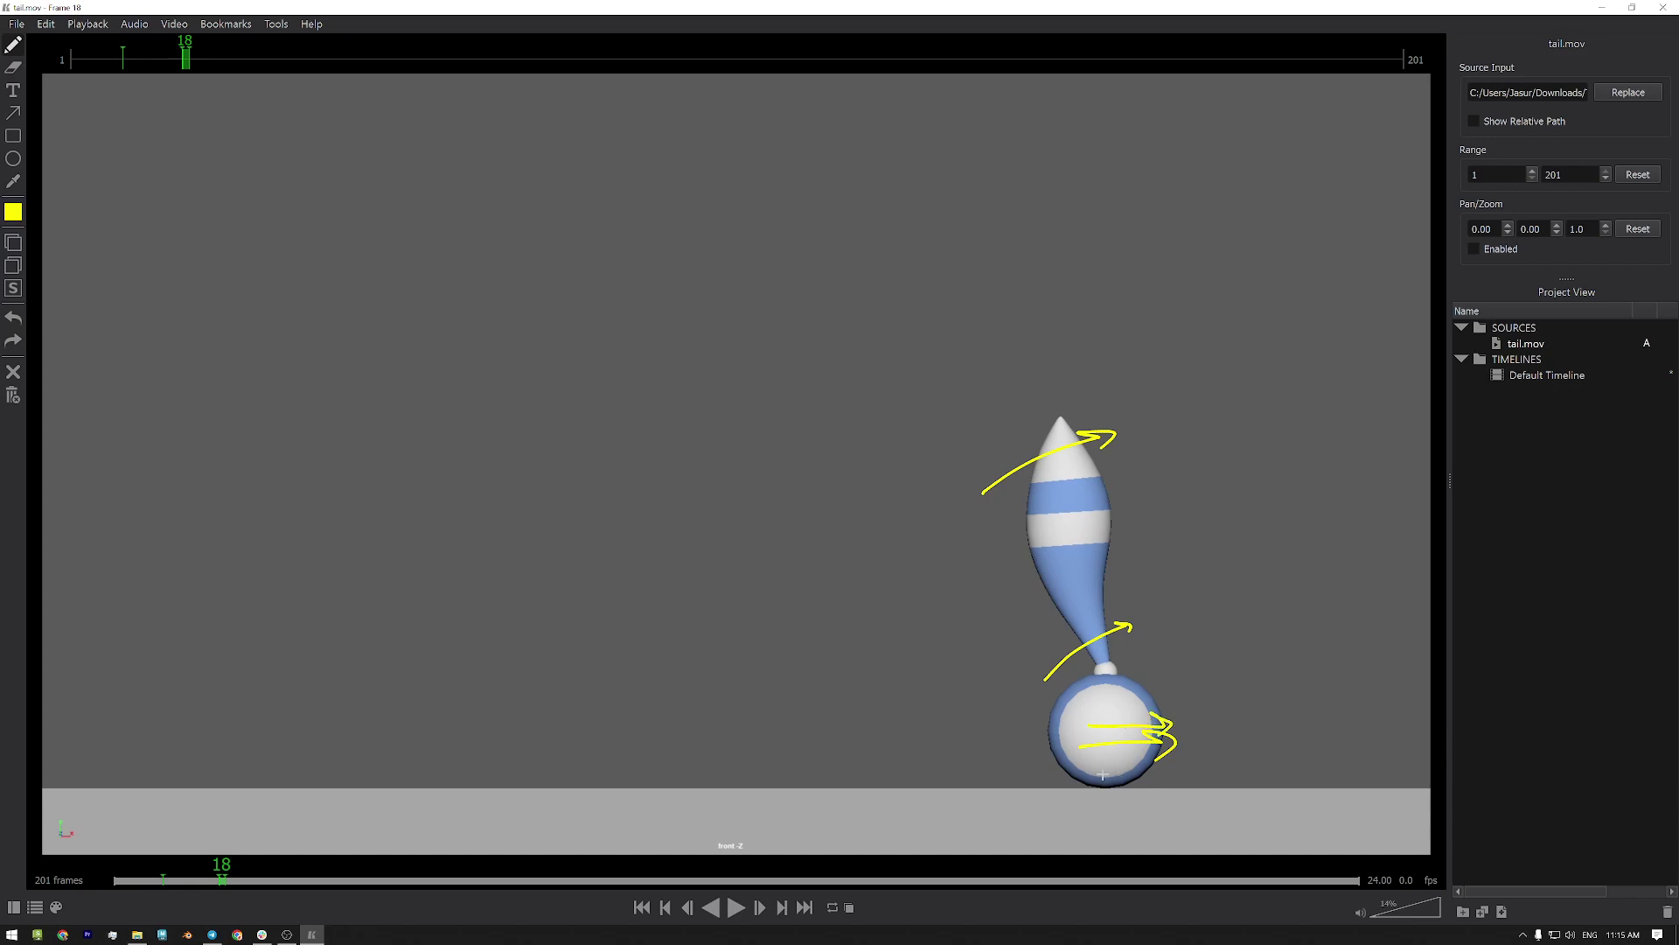
mouse_move(1098, 649)
mouse_down()
mouse_move(1169, 642)
mouse_move(1159, 654)
mouse_up()
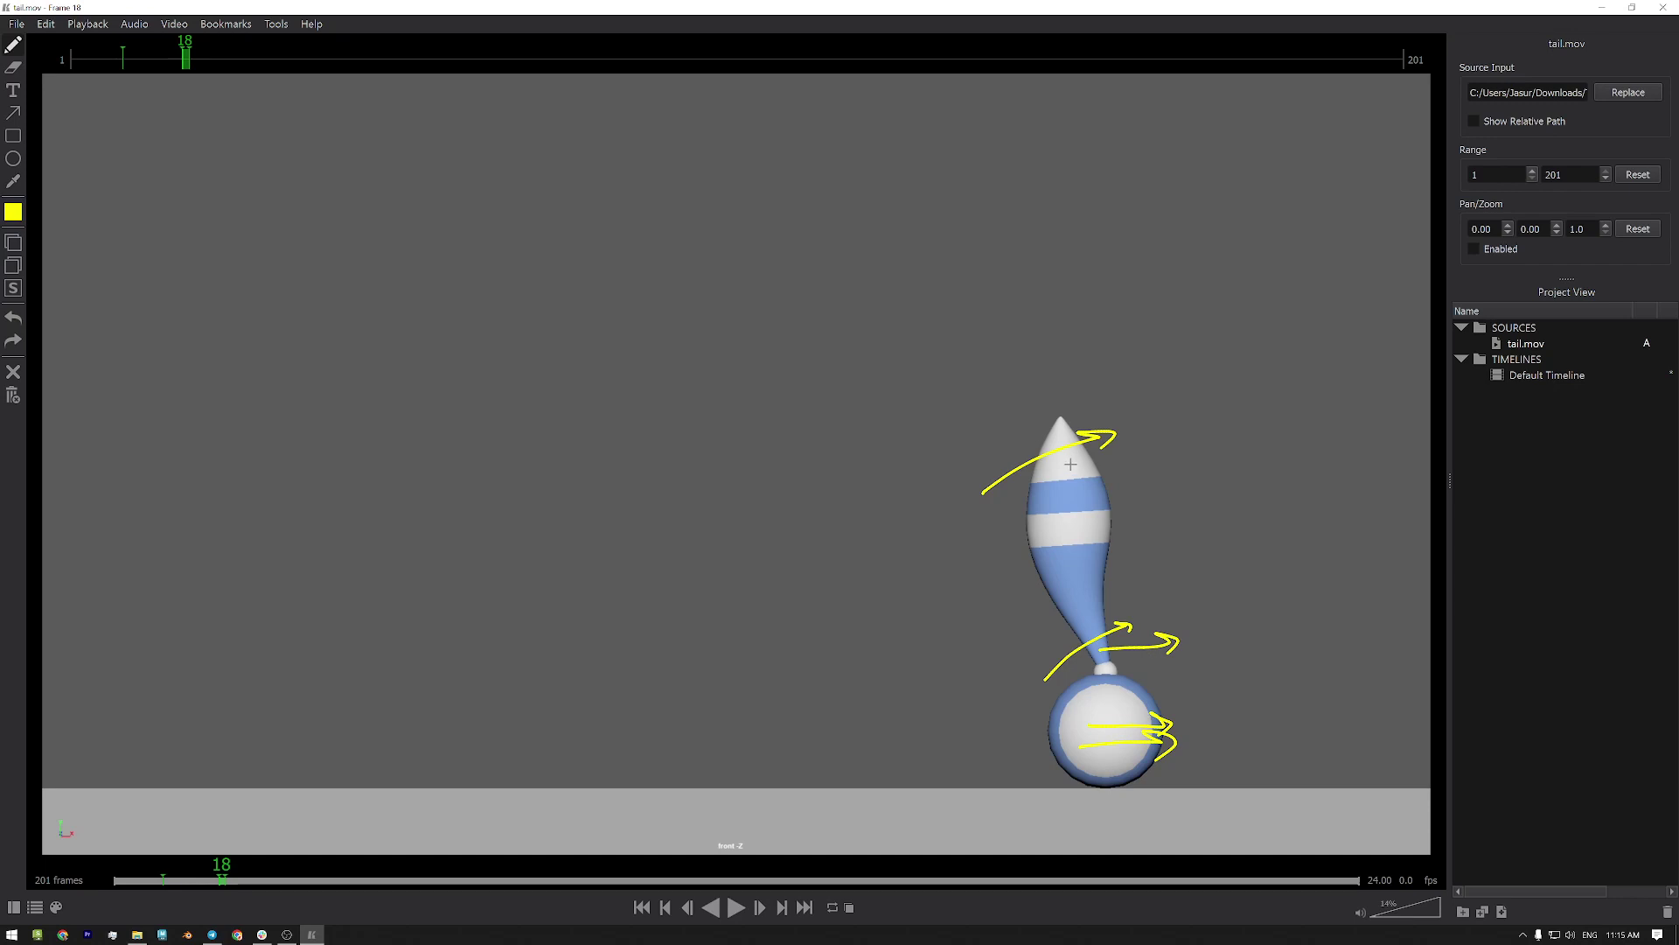
mouse_move(1071, 464)
mouse_down()
mouse_move(957, 530)
mouse_move(986, 539)
mouse_up()
Clear the annotations and bookmarks on frames 18 and 19
click(13, 395)
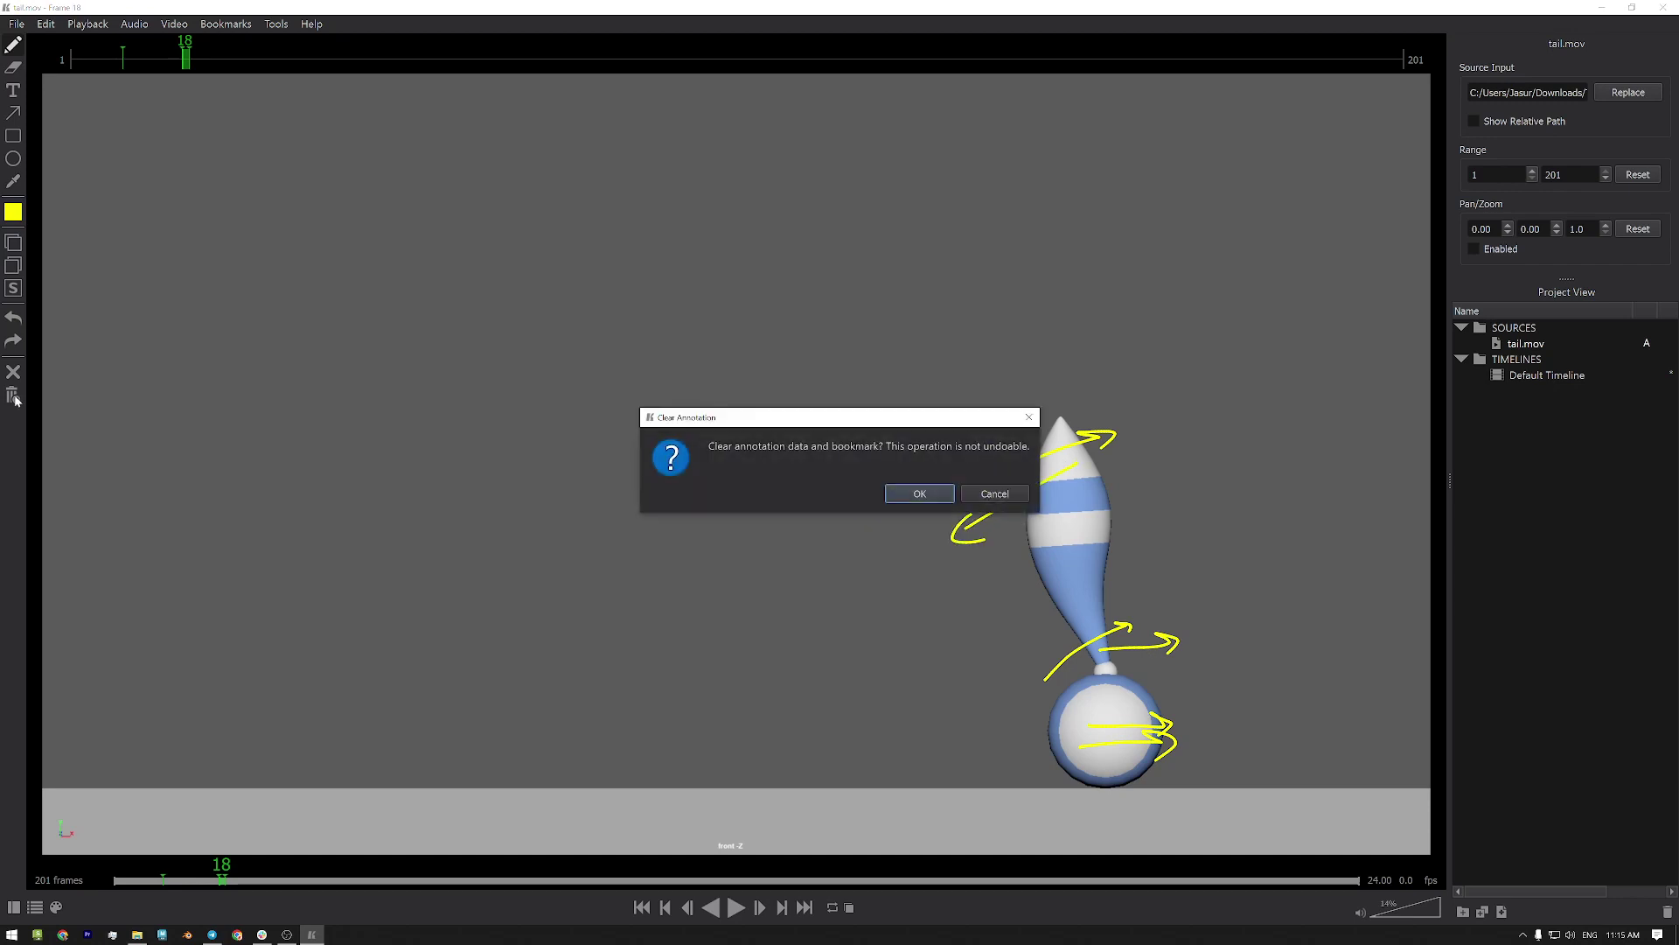
click(933, 491)
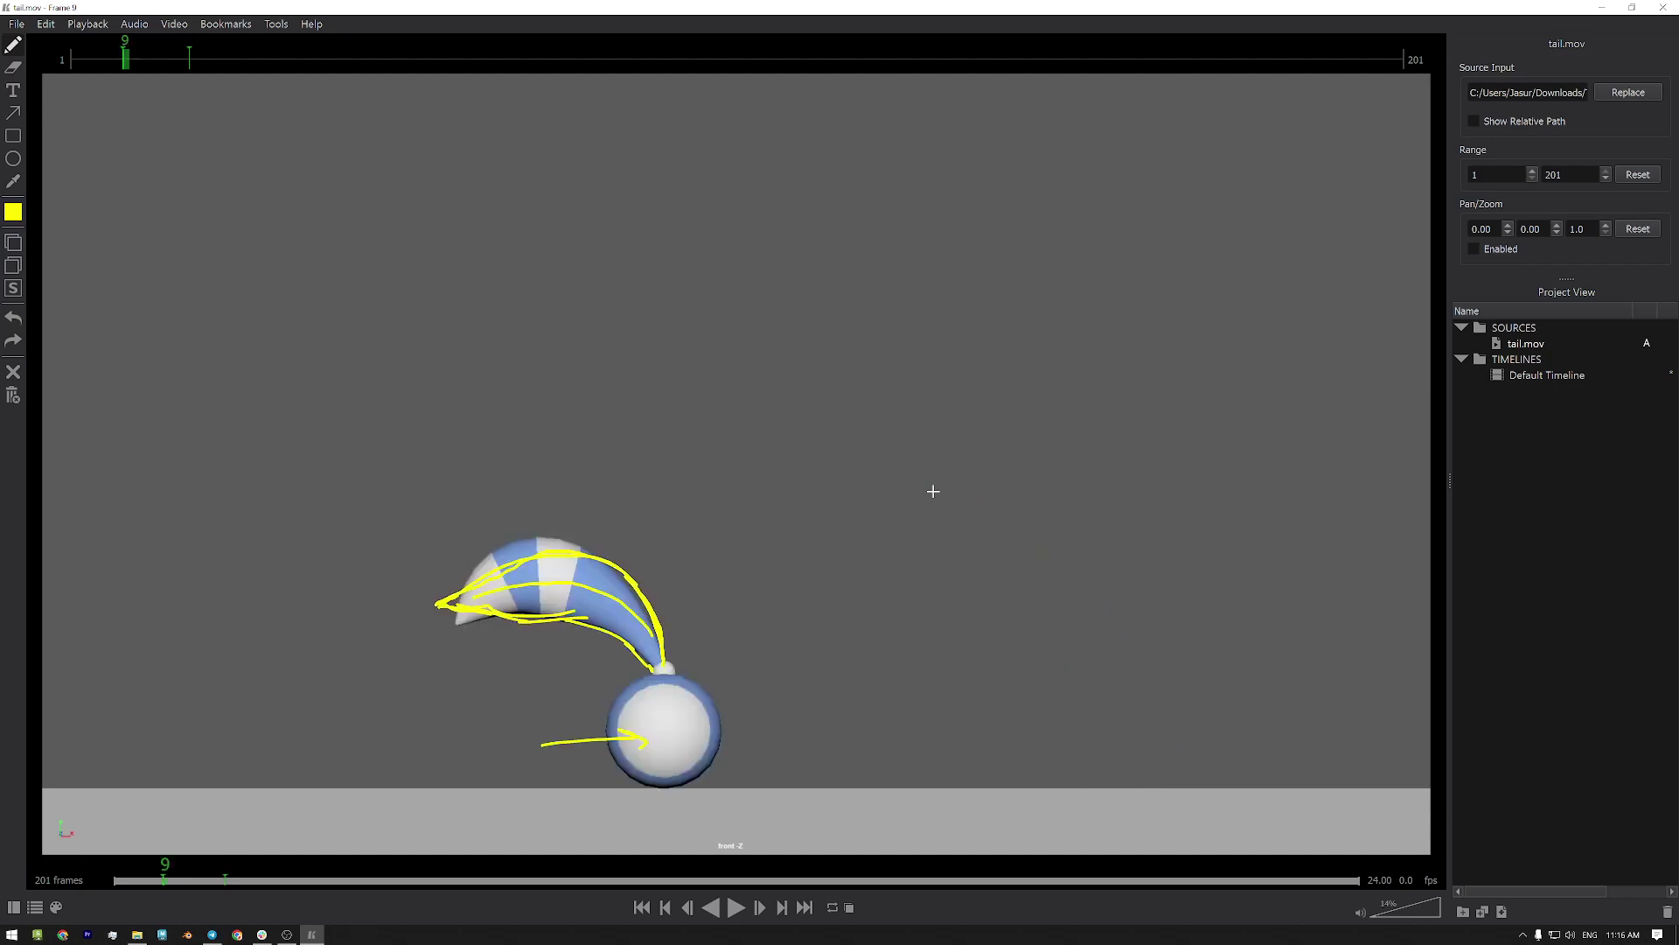
key(ctrl+Right)
click(13, 396)
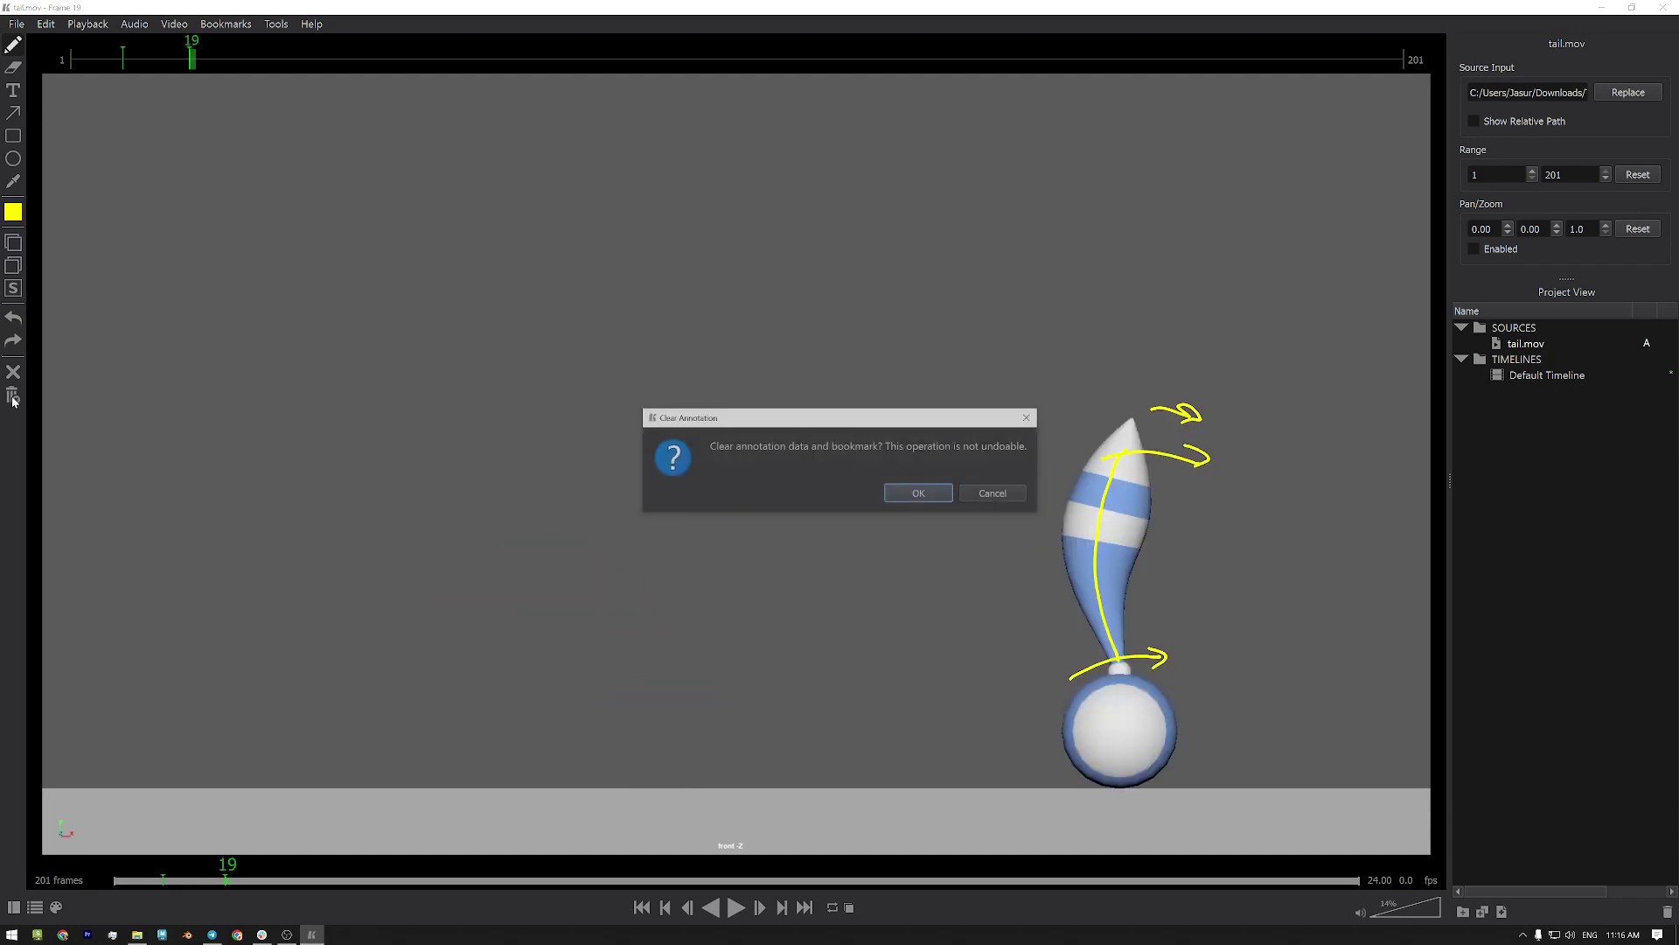
click(908, 488)
At frame 16, sketch a strongly arched tail outline bending back from the ball, and compare it with the drawing on frame 9
mouse_move(227, 880)
mouse_down()
mouse_move(157, 884)
mouse_move(231, 884)
mouse_move(209, 885)
mouse_up()
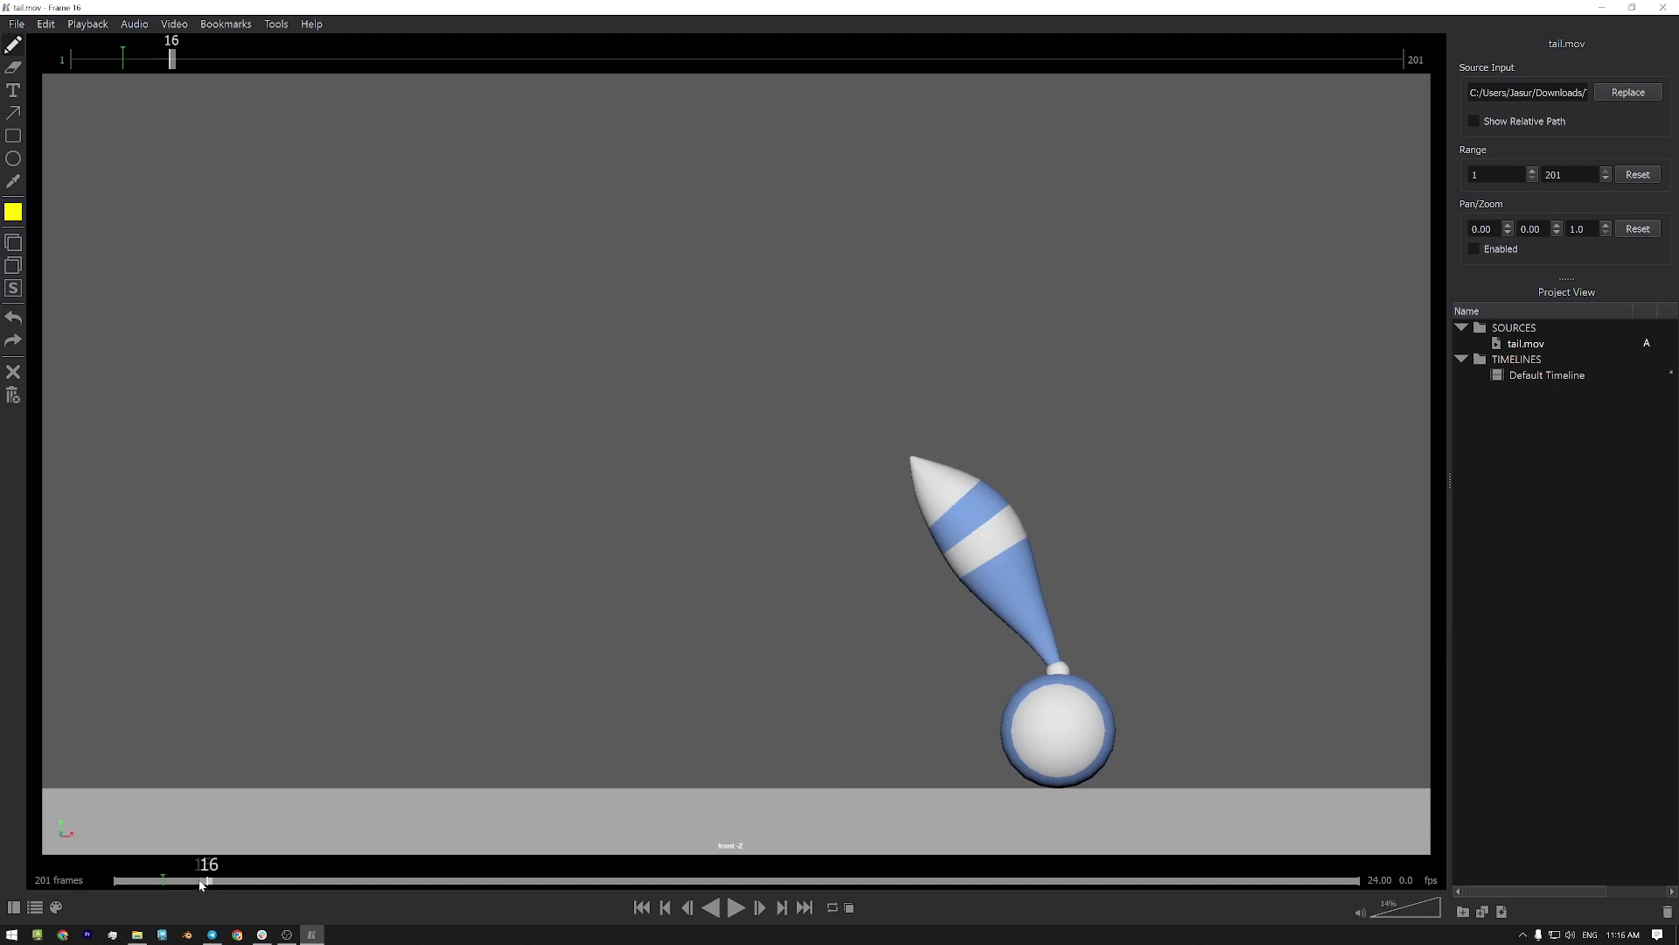
mouse_move(1061, 655)
mouse_down()
mouse_move(1068, 564)
mouse_move(918, 548)
mouse_up()
mouse_move(1092, 632)
mouse_down()
mouse_move(1132, 545)
mouse_move(1040, 465)
mouse_move(931, 556)
mouse_move(930, 531)
mouse_move(1015, 470)
mouse_move(1120, 505)
mouse_move(1069, 660)
mouse_up()
mouse_move(931, 551)
mouse_down()
mouse_move(1019, 551)
mouse_move(977, 534)
mouse_move(1064, 625)
mouse_move(1061, 683)
mouse_up()
key(alt+Left)
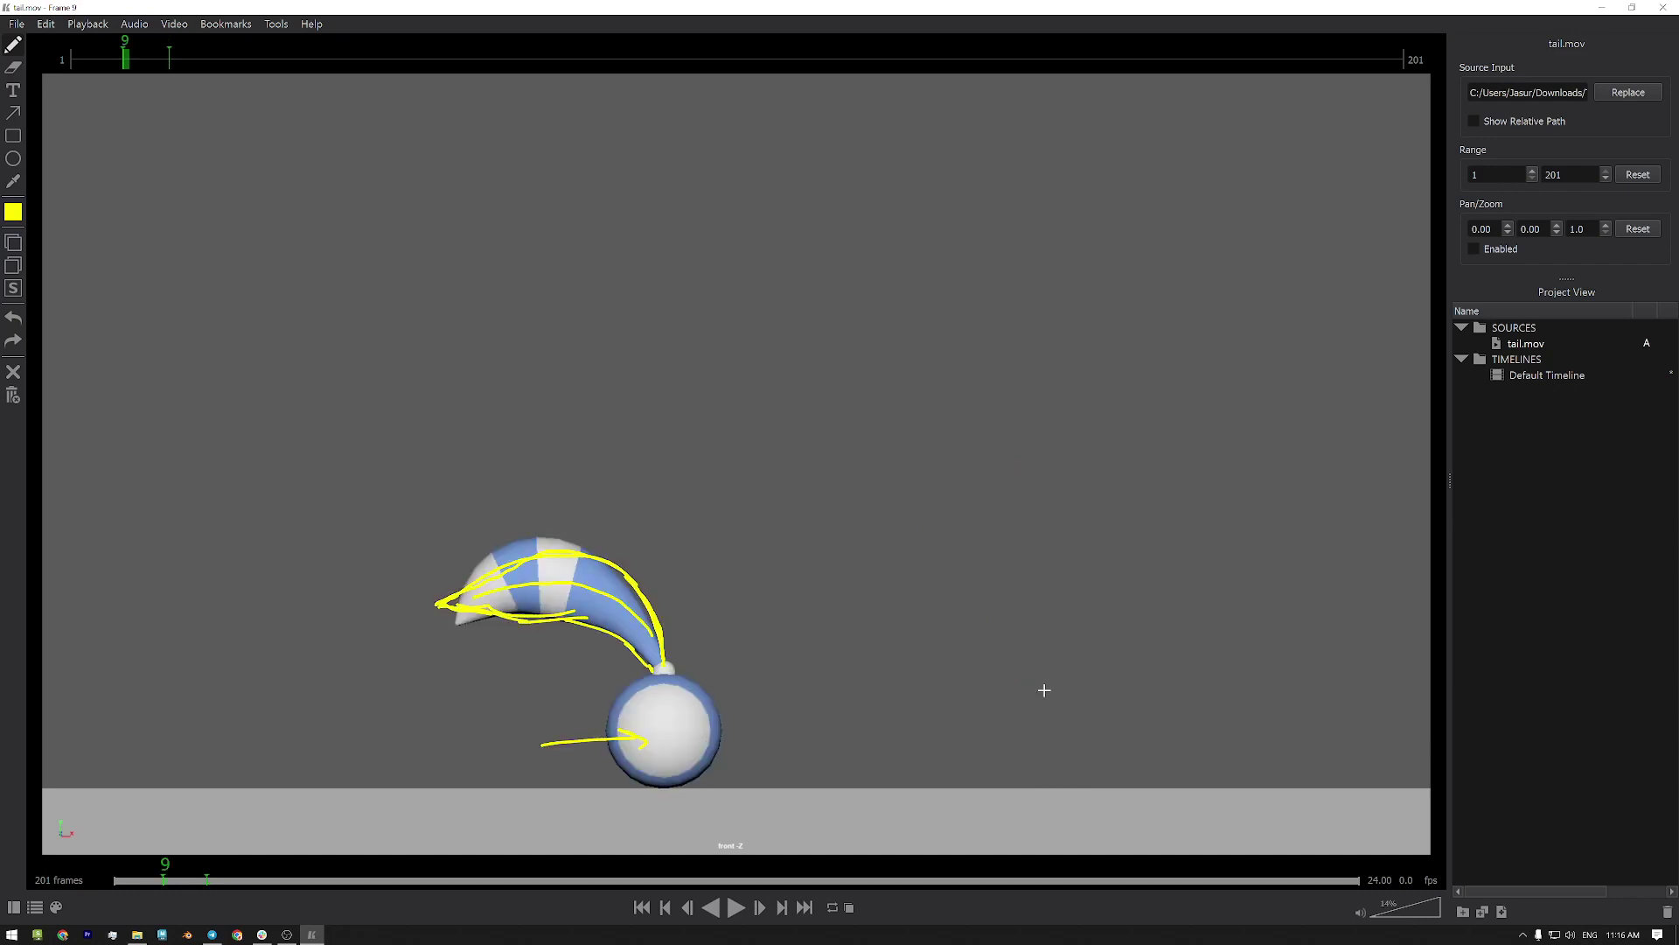
key(alt+Right)
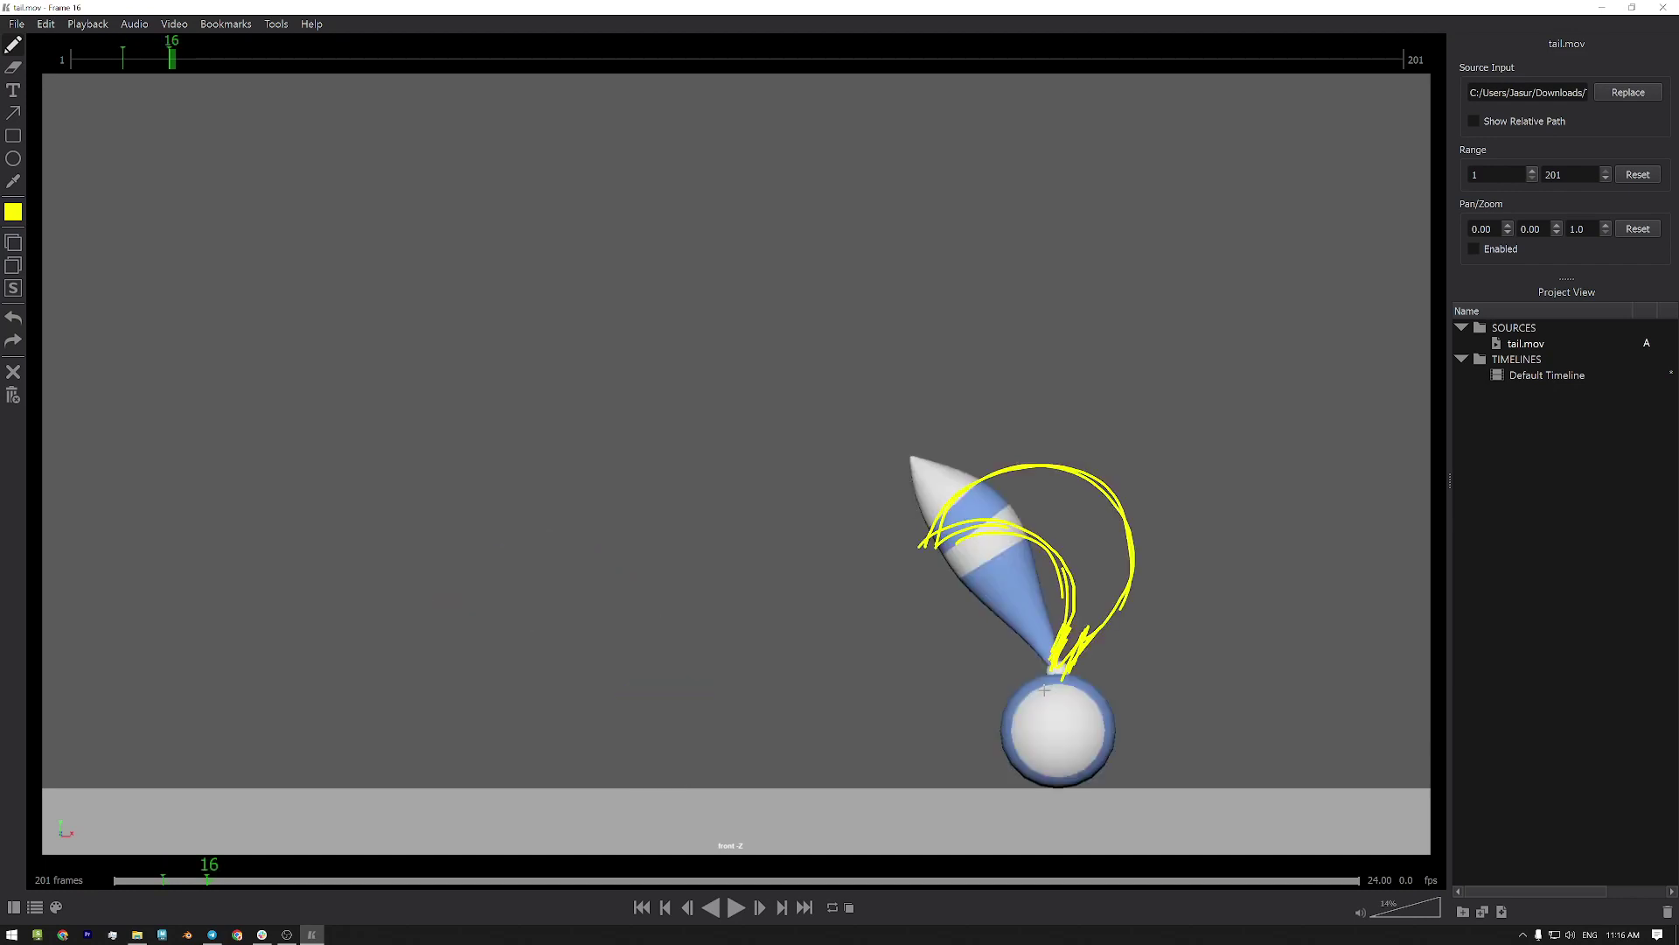
At frame 24, sketch an S-curved tail outline from the ball with a leftward arrow at its tip, checking against the frame 16 drawing
drag(212, 881, 257, 880)
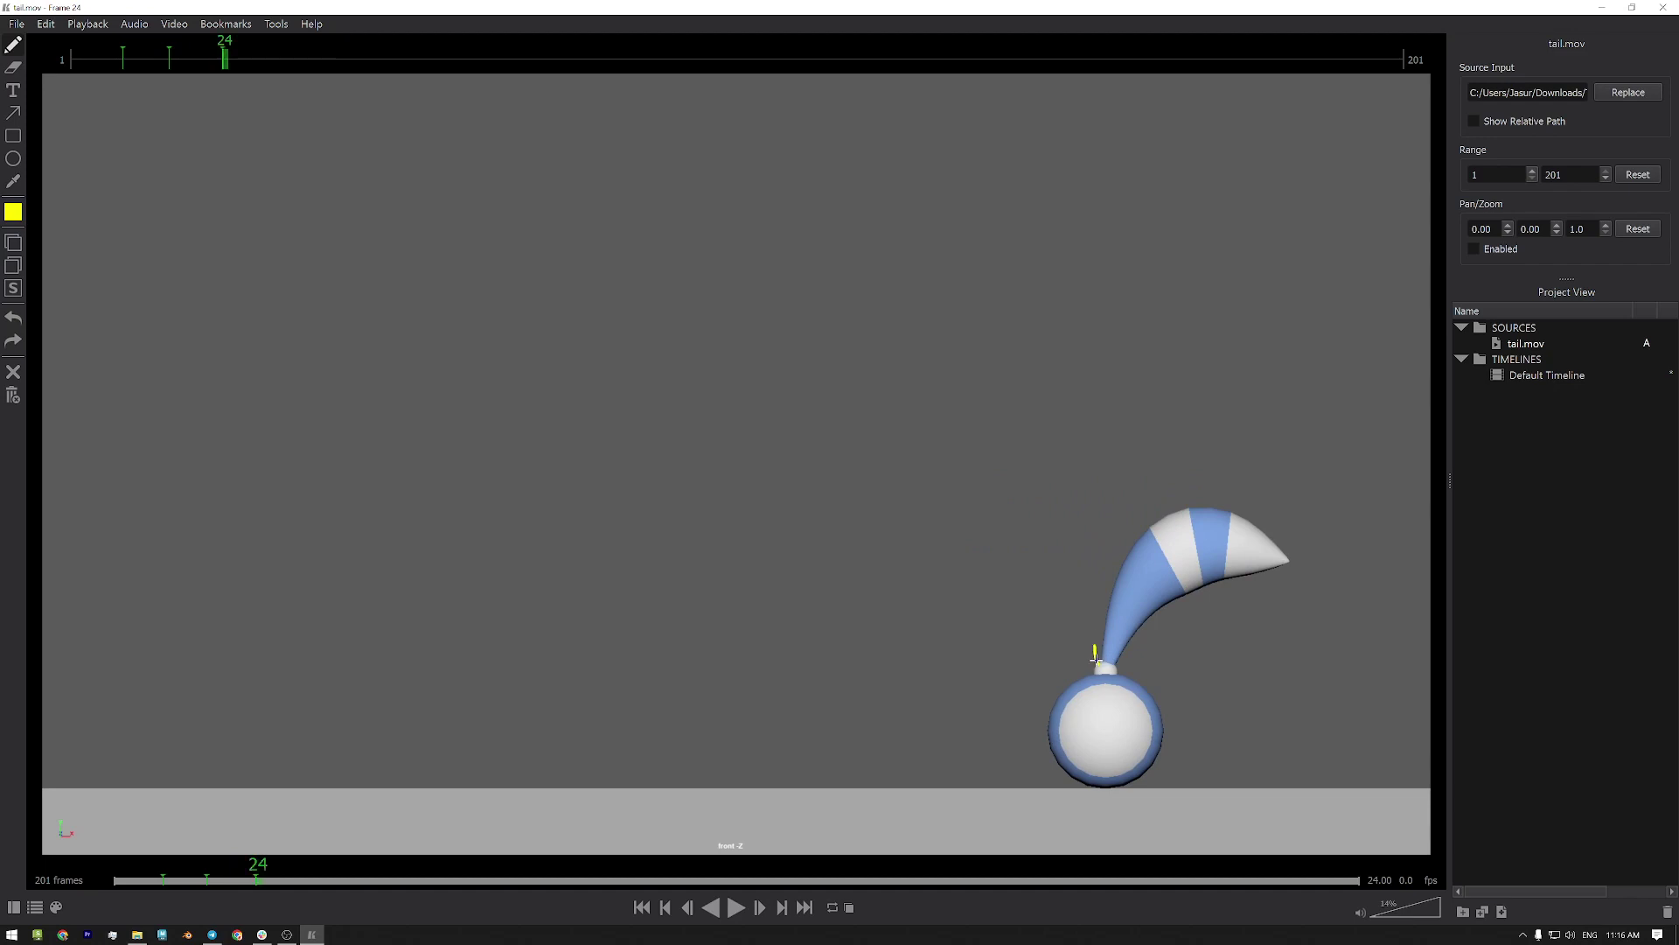
mouse_move(1097, 663)
mouse_down()
mouse_move(1099, 619)
mouse_move(1124, 591)
mouse_up()
mouse_move(1095, 662)
mouse_down()
mouse_move(1168, 543)
mouse_move(1185, 485)
mouse_move(1174, 448)
mouse_move(1145, 475)
mouse_up()
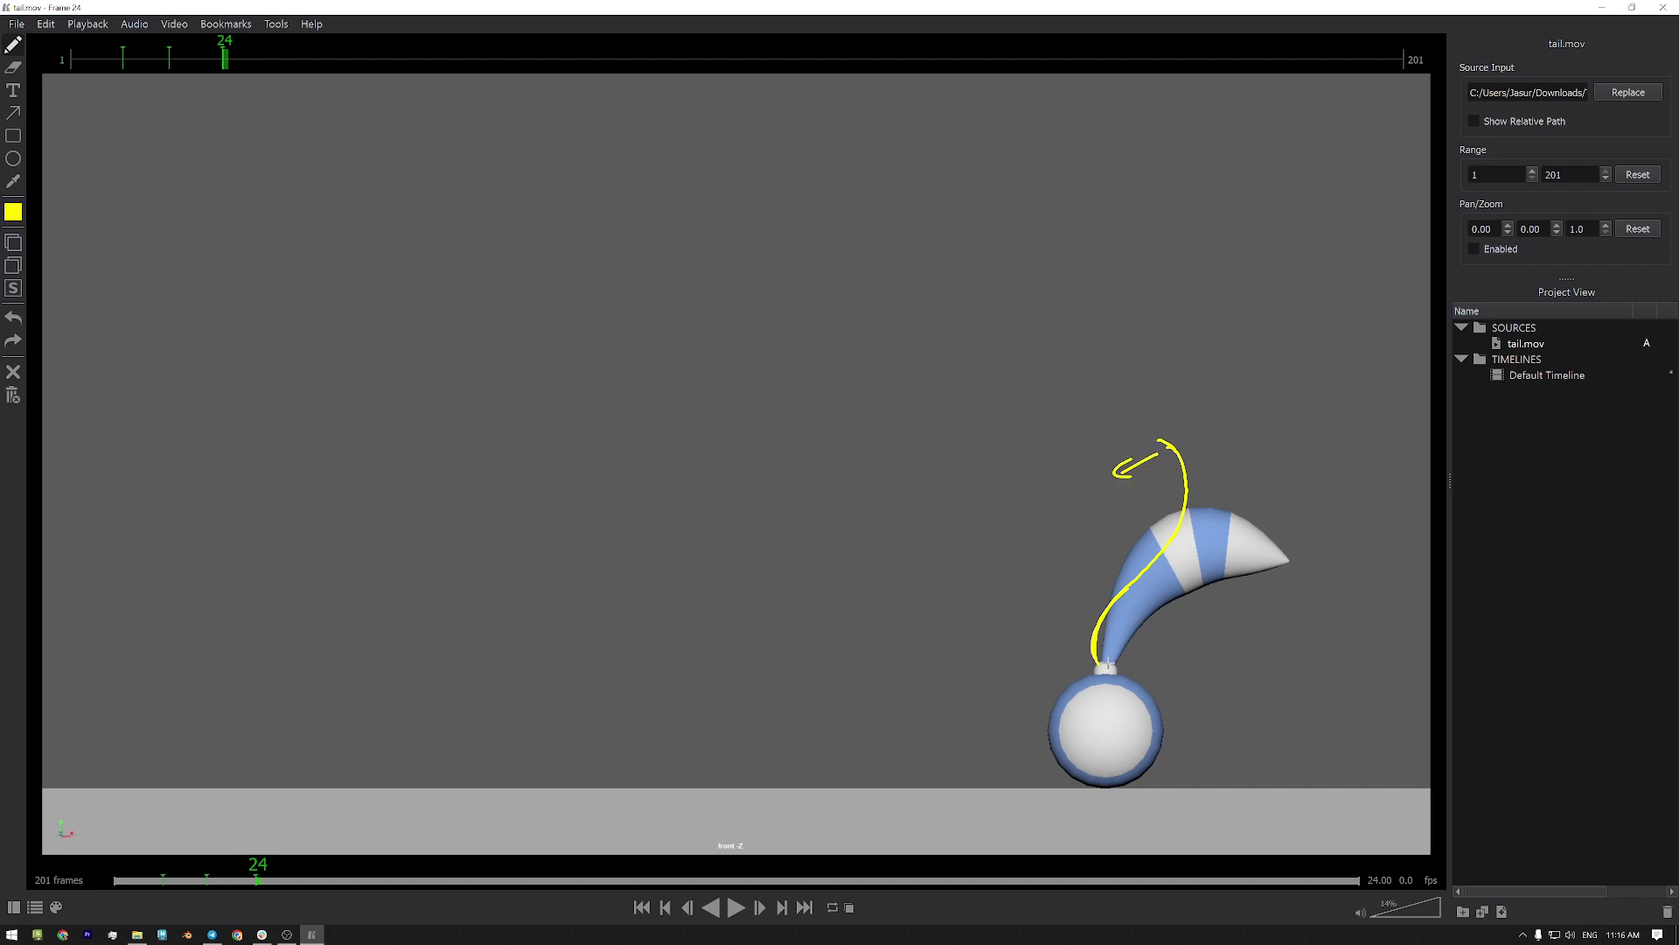
mouse_move(1107, 666)
mouse_down()
mouse_move(1250, 573)
mouse_move(1262, 513)
mouse_move(1220, 435)
mouse_move(1151, 440)
mouse_move(1189, 430)
mouse_move(1249, 463)
mouse_move(1237, 580)
mouse_move(1256, 548)
mouse_move(1214, 607)
mouse_move(1104, 666)
mouse_up()
key(ctrl+Left)
key(ctrl+Right)
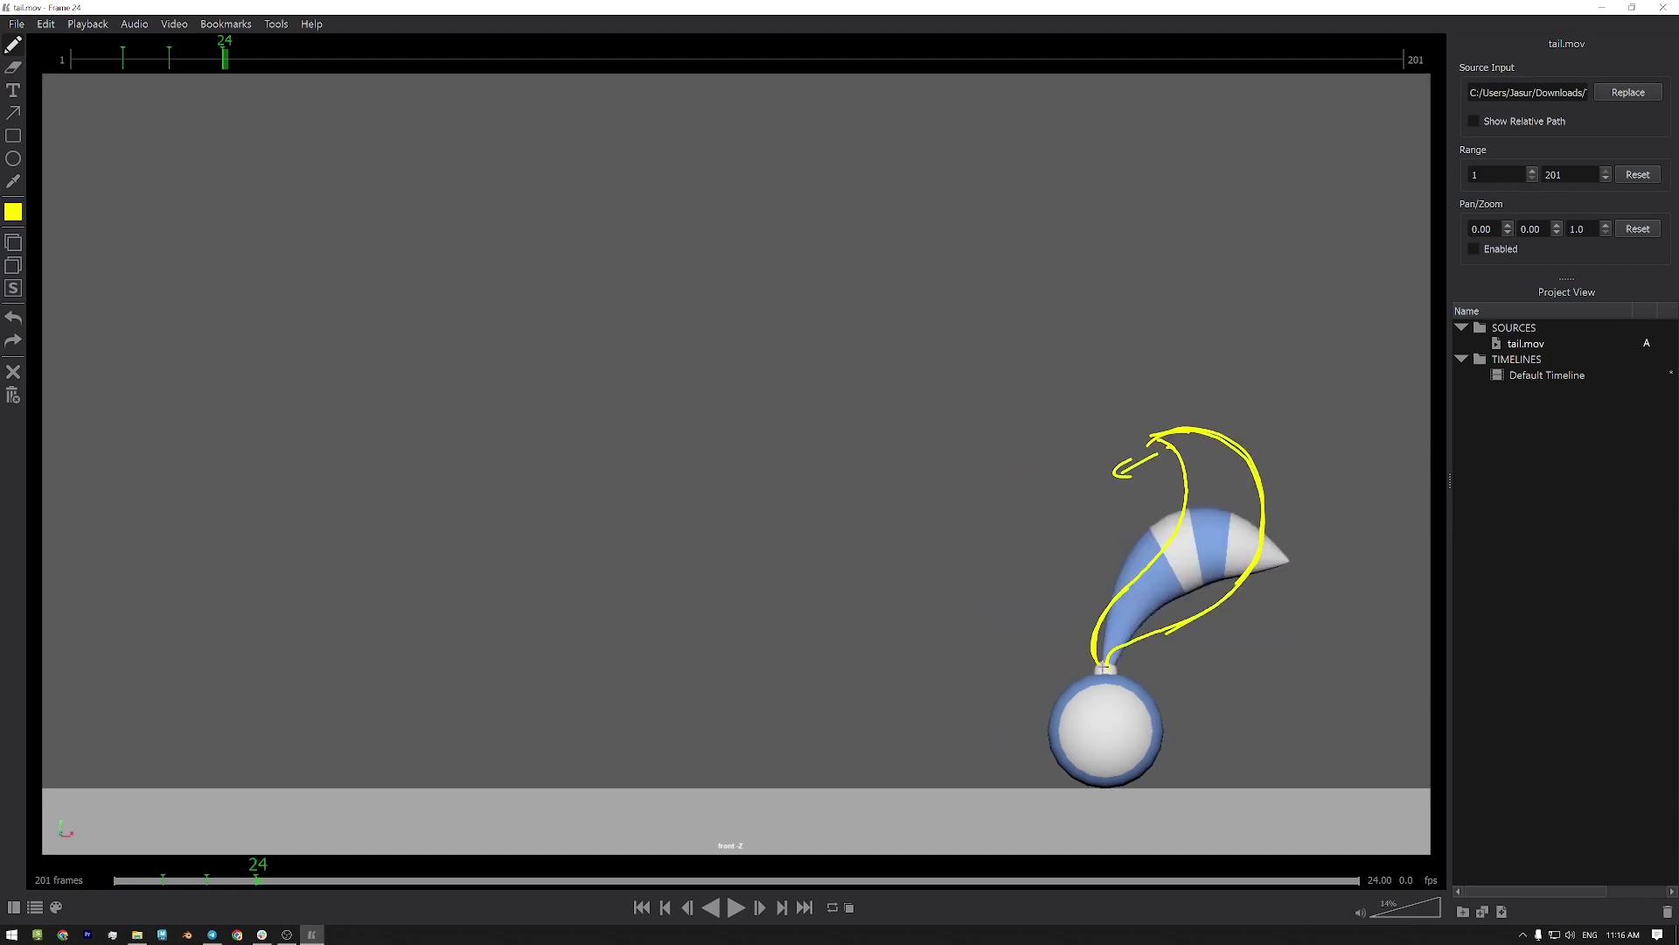
key(ctrl+Left)
key(ctrl+Right)
mouse_move(1151, 454)
mouse_down()
mouse_move(1119, 471)
mouse_move(1142, 480)
mouse_up()
Flip through the annotated frames 9, 16 and 24 to compare the sketched tail shapes
key(ctrl+Left)
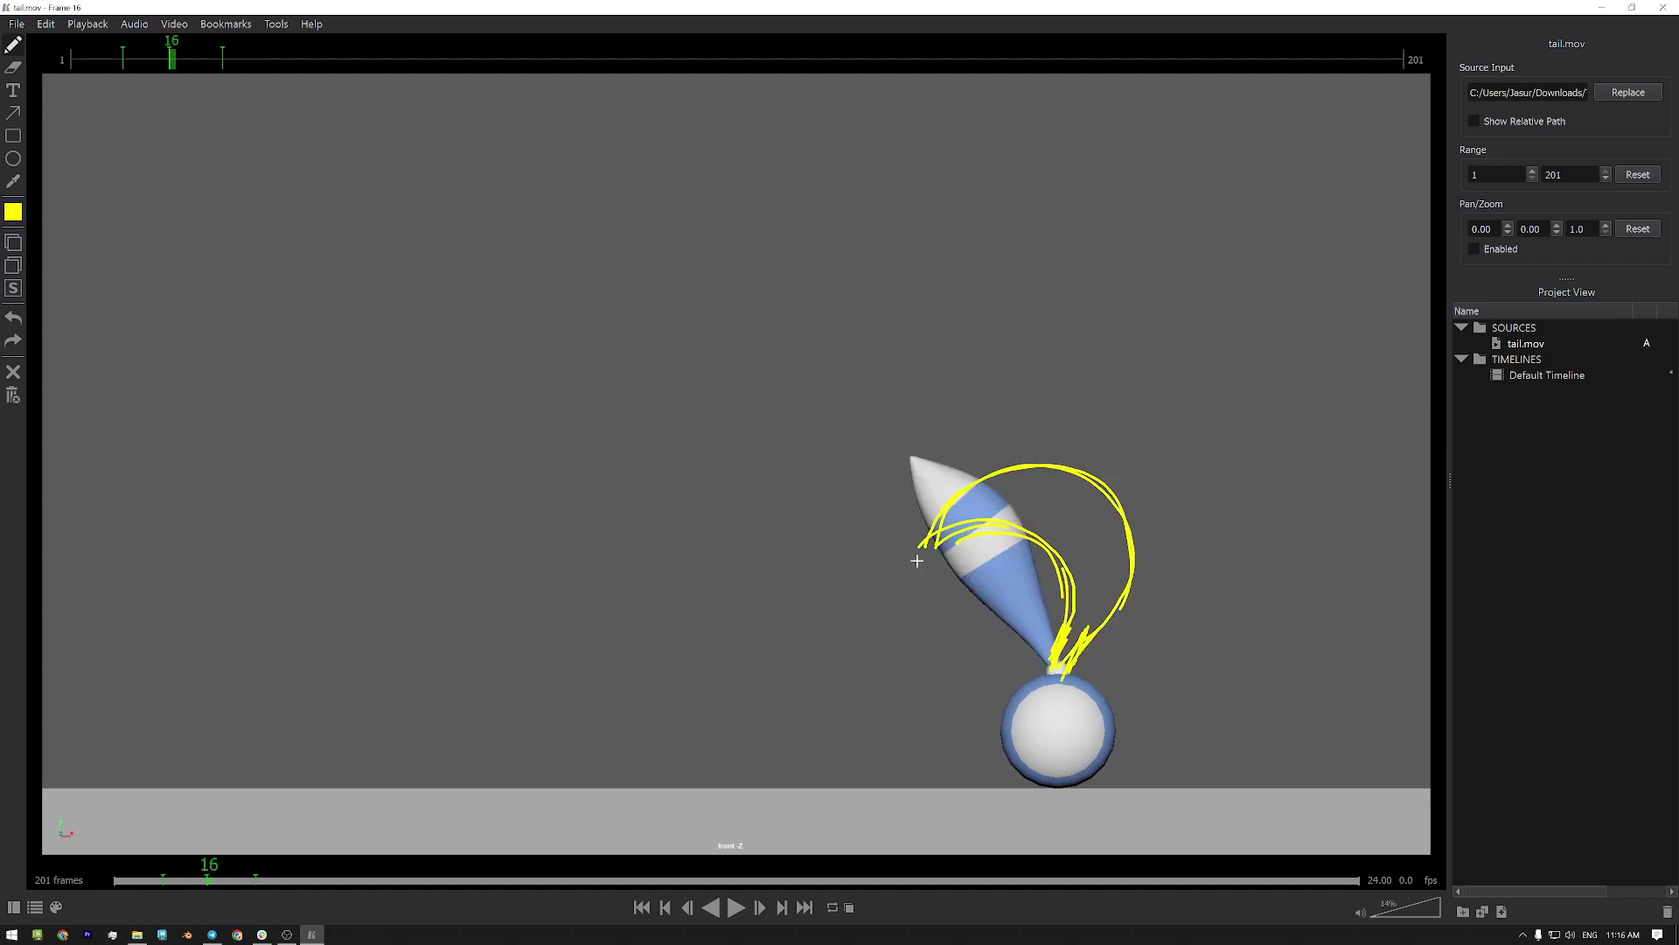
key(ctrl+Left)
key(ctrl+Right)
key(ctrl+Right)
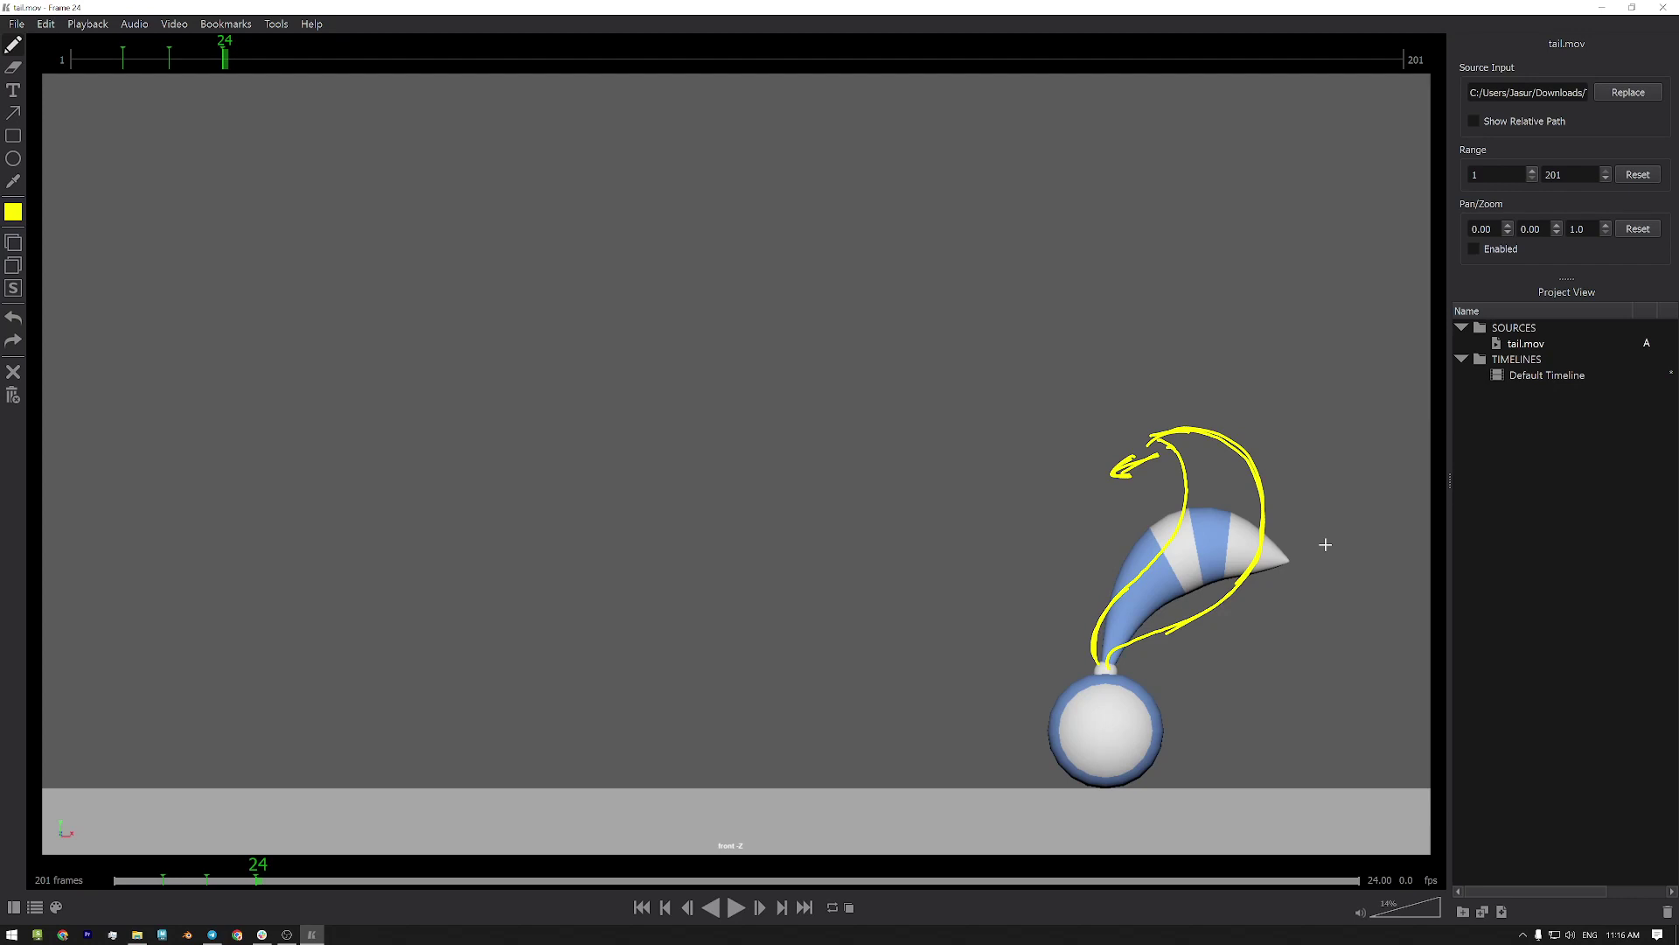
Add a rightward arrow at the rendered tail's tip on frame 24, and sketch an arched tail outline with an upturned tip on frame 29
mouse_move(1277, 549)
mouse_down()
mouse_move(1327, 550)
mouse_move(1313, 558)
mouse_up()
drag(260, 882, 287, 882)
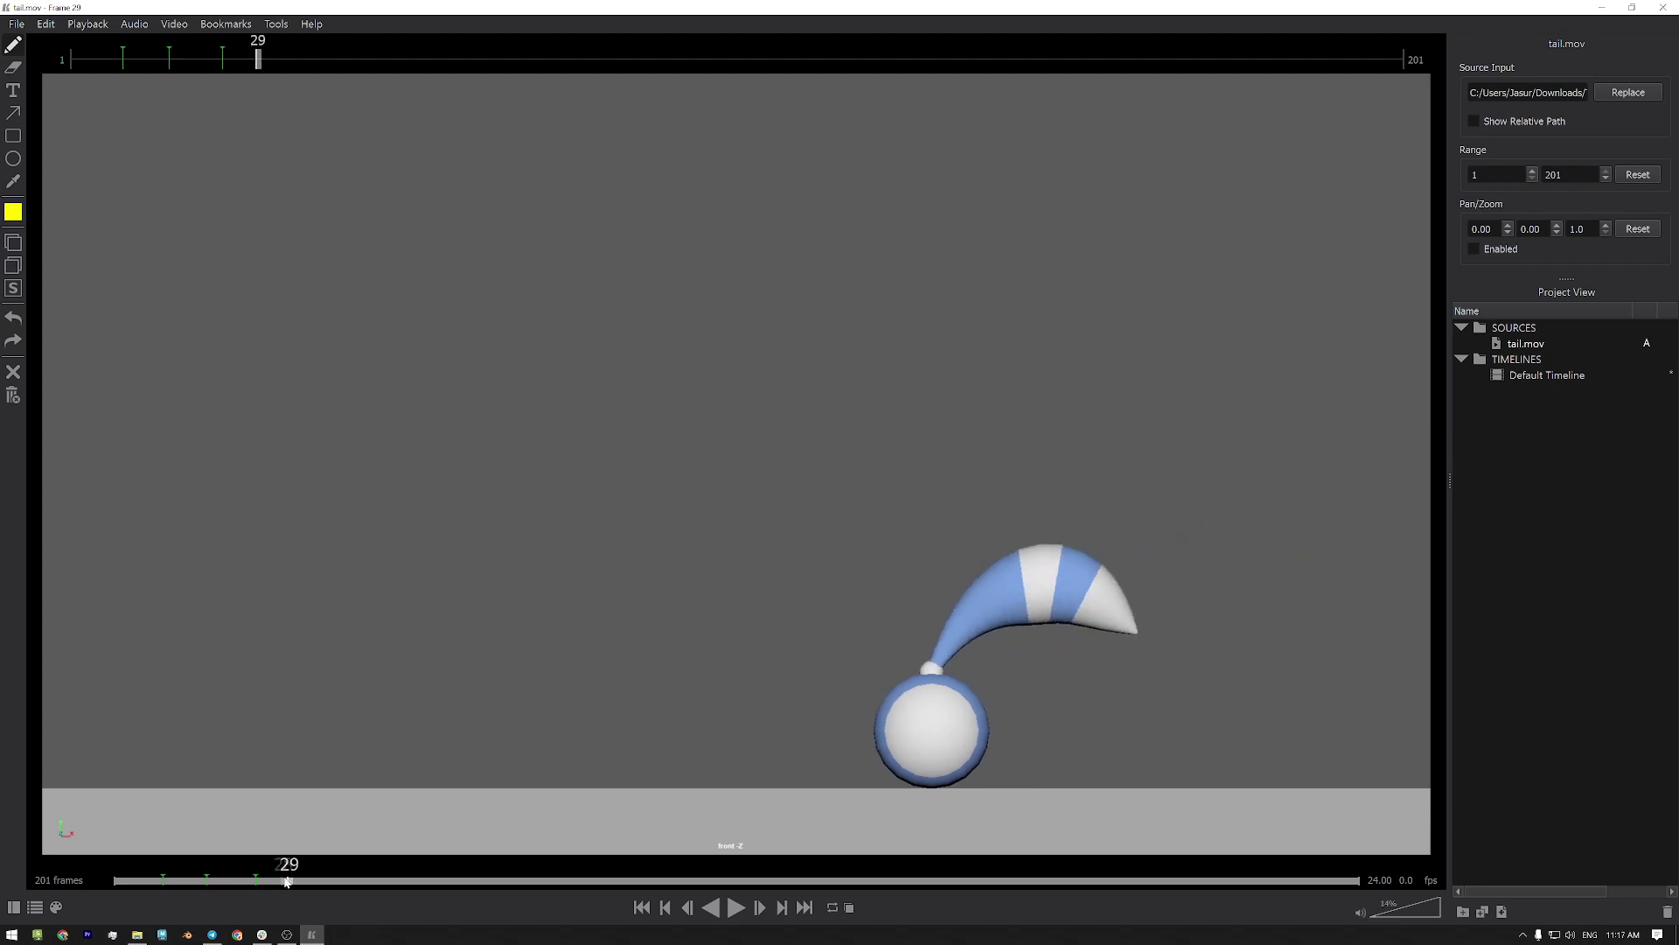
mouse_move(927, 668)
mouse_down()
mouse_move(914, 610)
mouse_move(984, 560)
mouse_up()
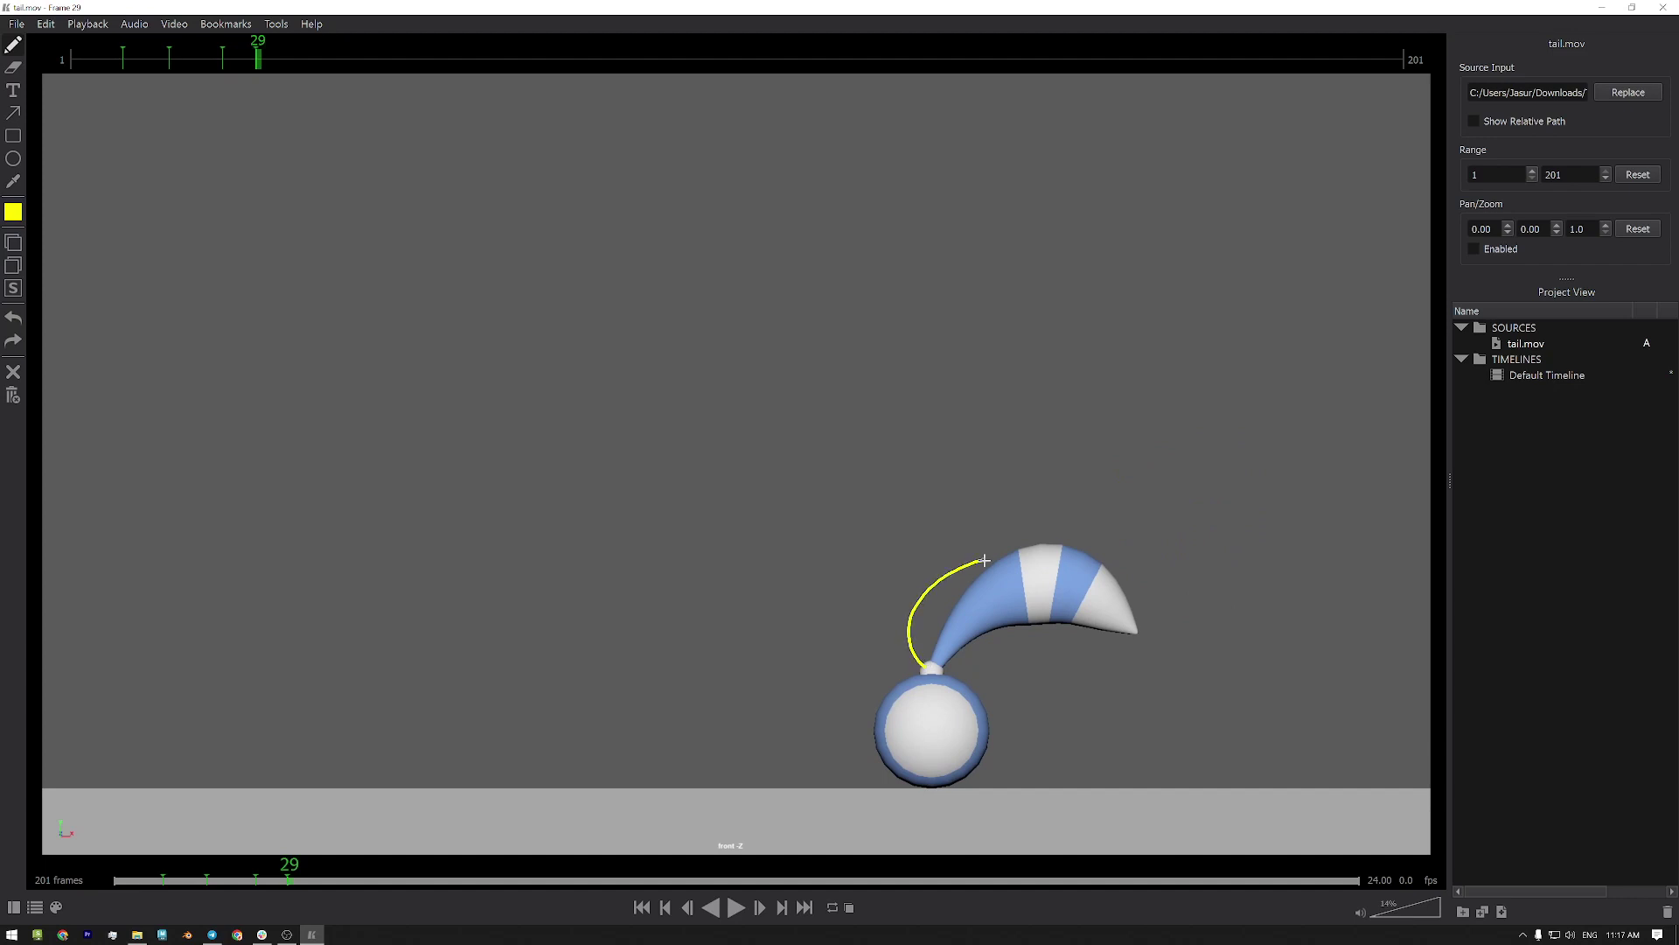
click(15, 320)
mouse_move(925, 662)
mouse_down()
mouse_move(915, 617)
mouse_move(935, 573)
mouse_move(1124, 525)
mouse_up()
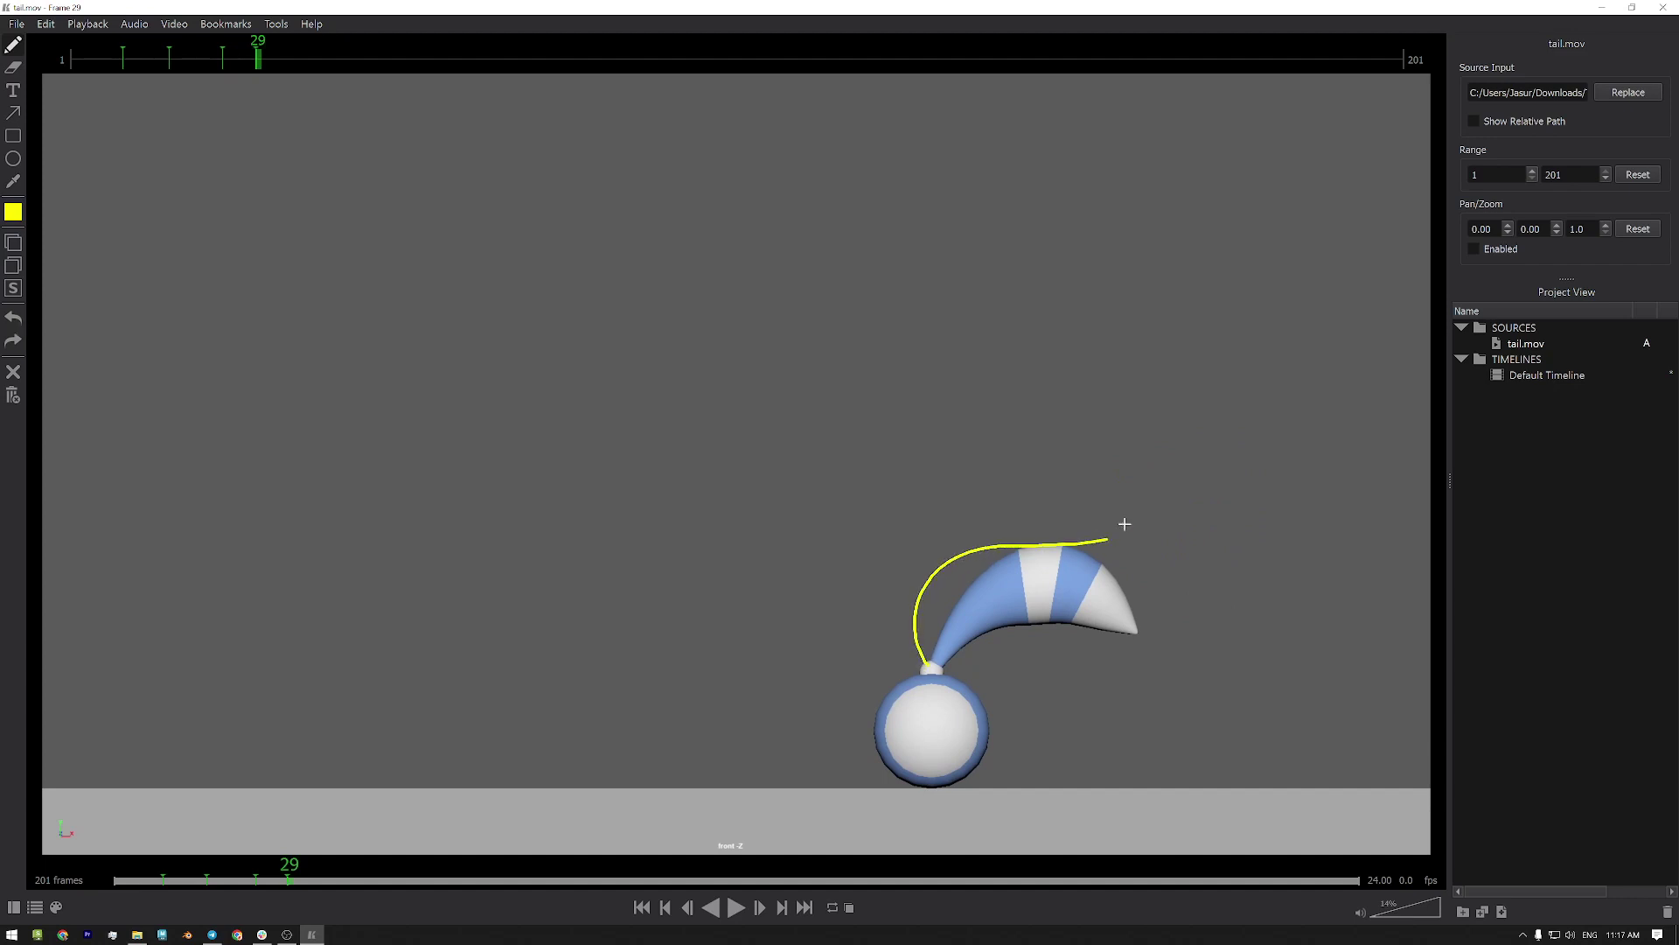
click(16, 320)
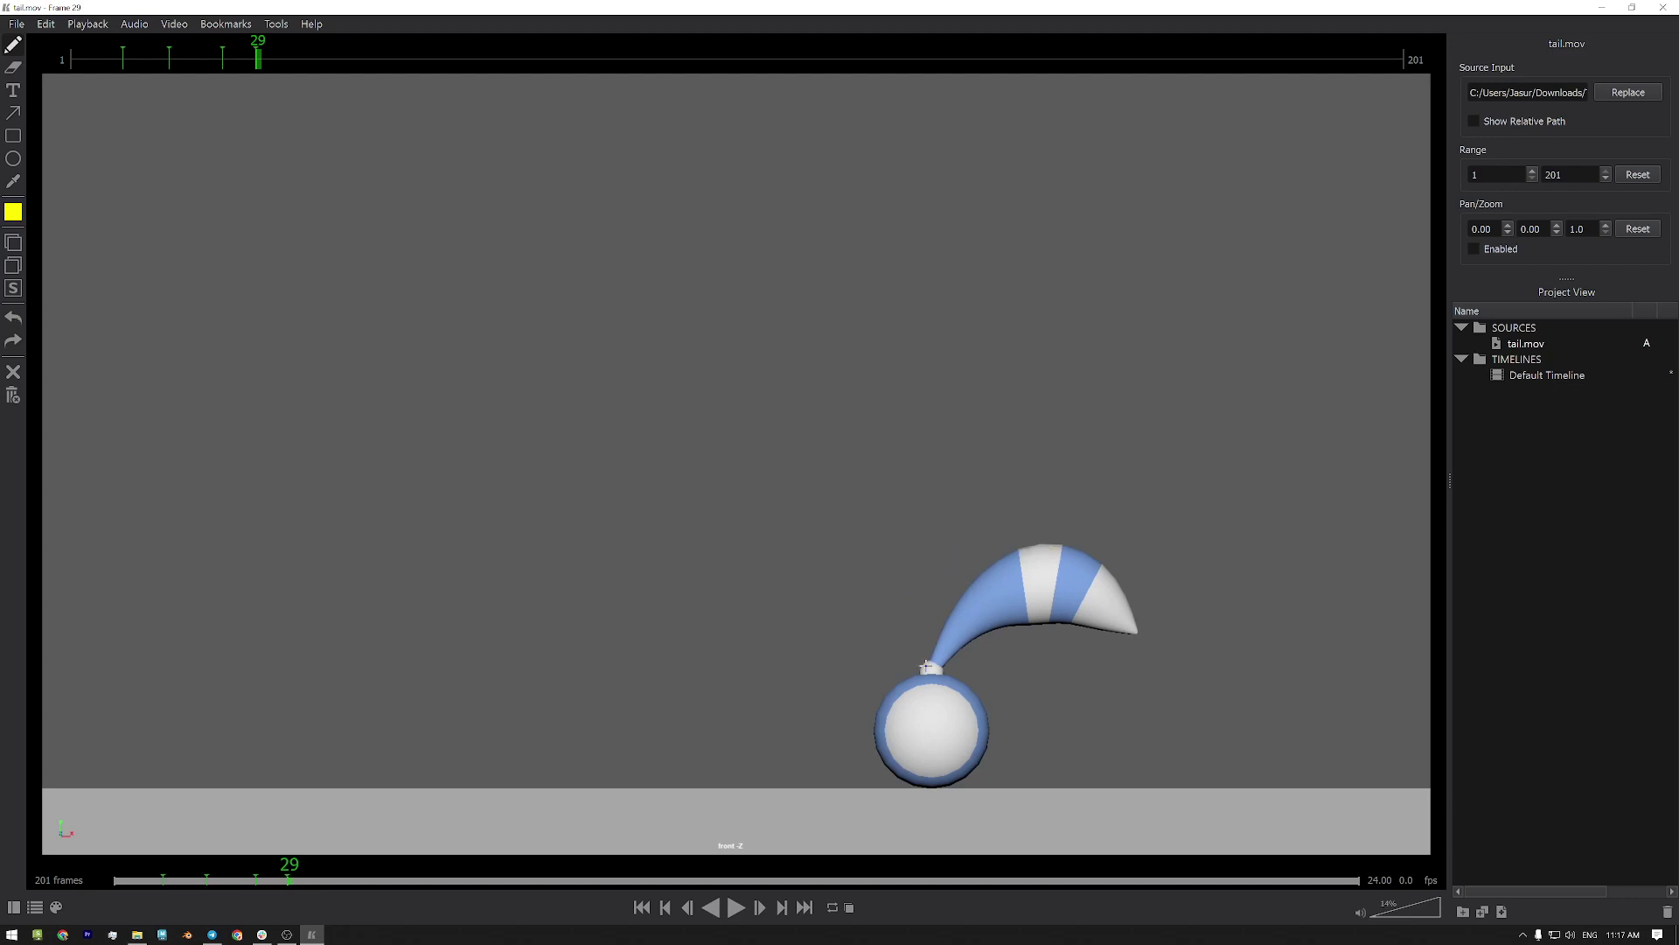
mouse_move(925, 668)
mouse_down()
mouse_move(958, 563)
mouse_move(1121, 548)
mouse_up()
click(15, 371)
mouse_move(922, 663)
mouse_down()
mouse_move(927, 615)
mouse_move(977, 567)
mouse_move(1049, 553)
mouse_move(1147, 570)
mouse_up()
mouse_move(933, 664)
mouse_down()
mouse_move(1181, 564)
mouse_move(1151, 610)
mouse_move(1060, 639)
mouse_up()
key(ctrl+Left)
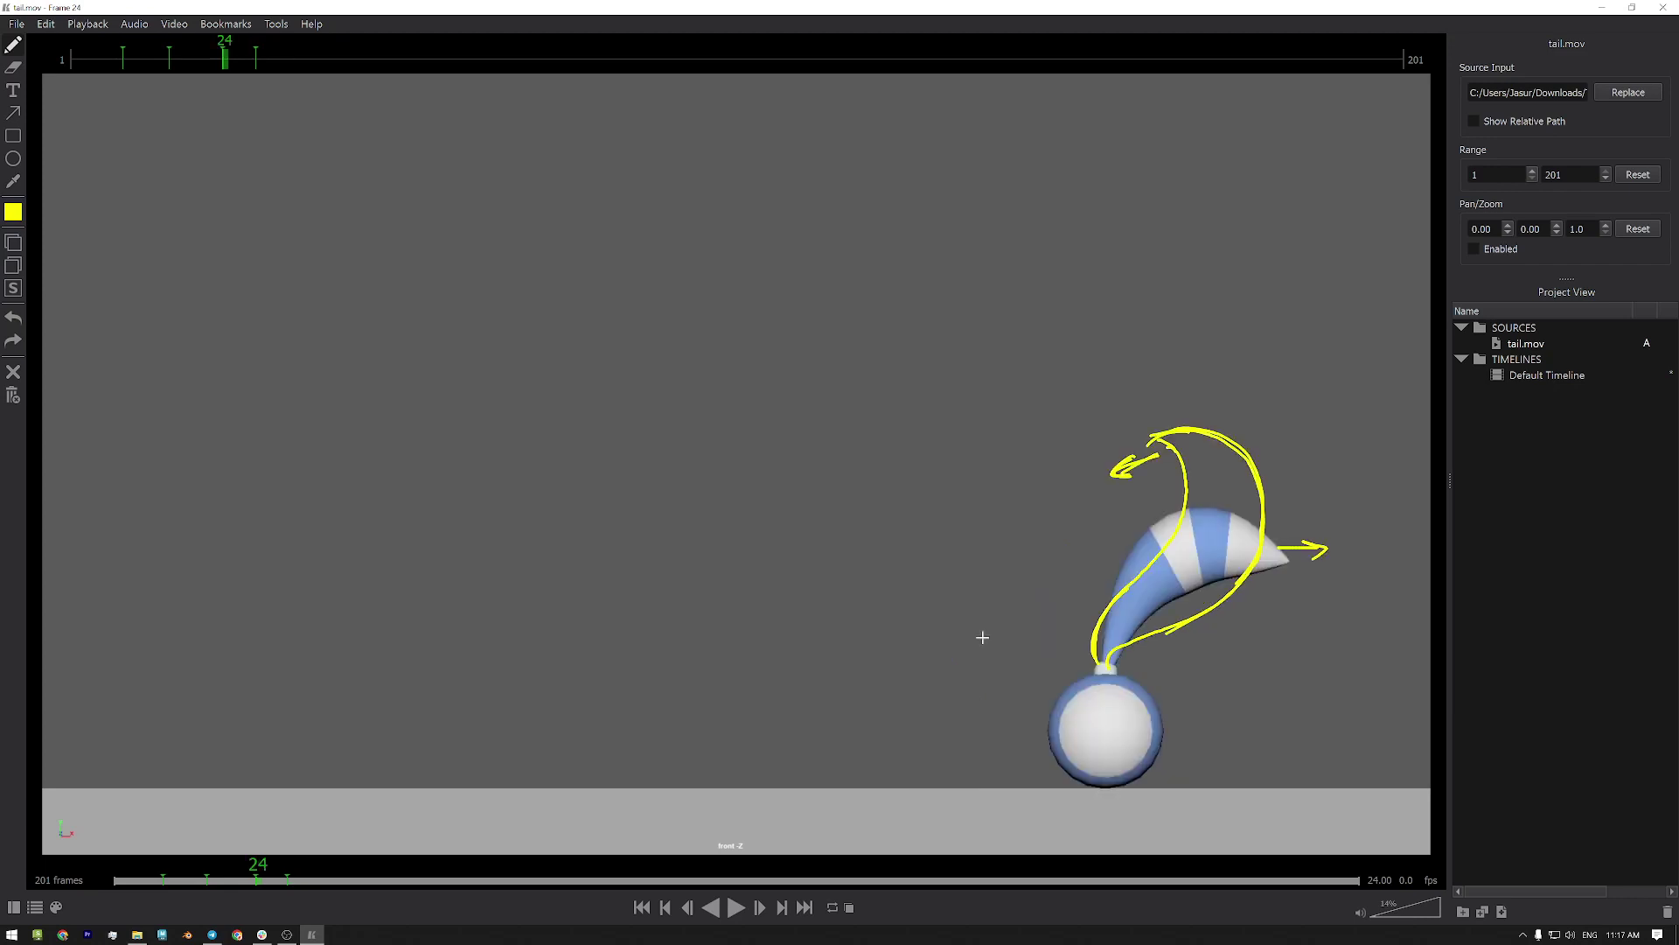
key(ctrl+Right)
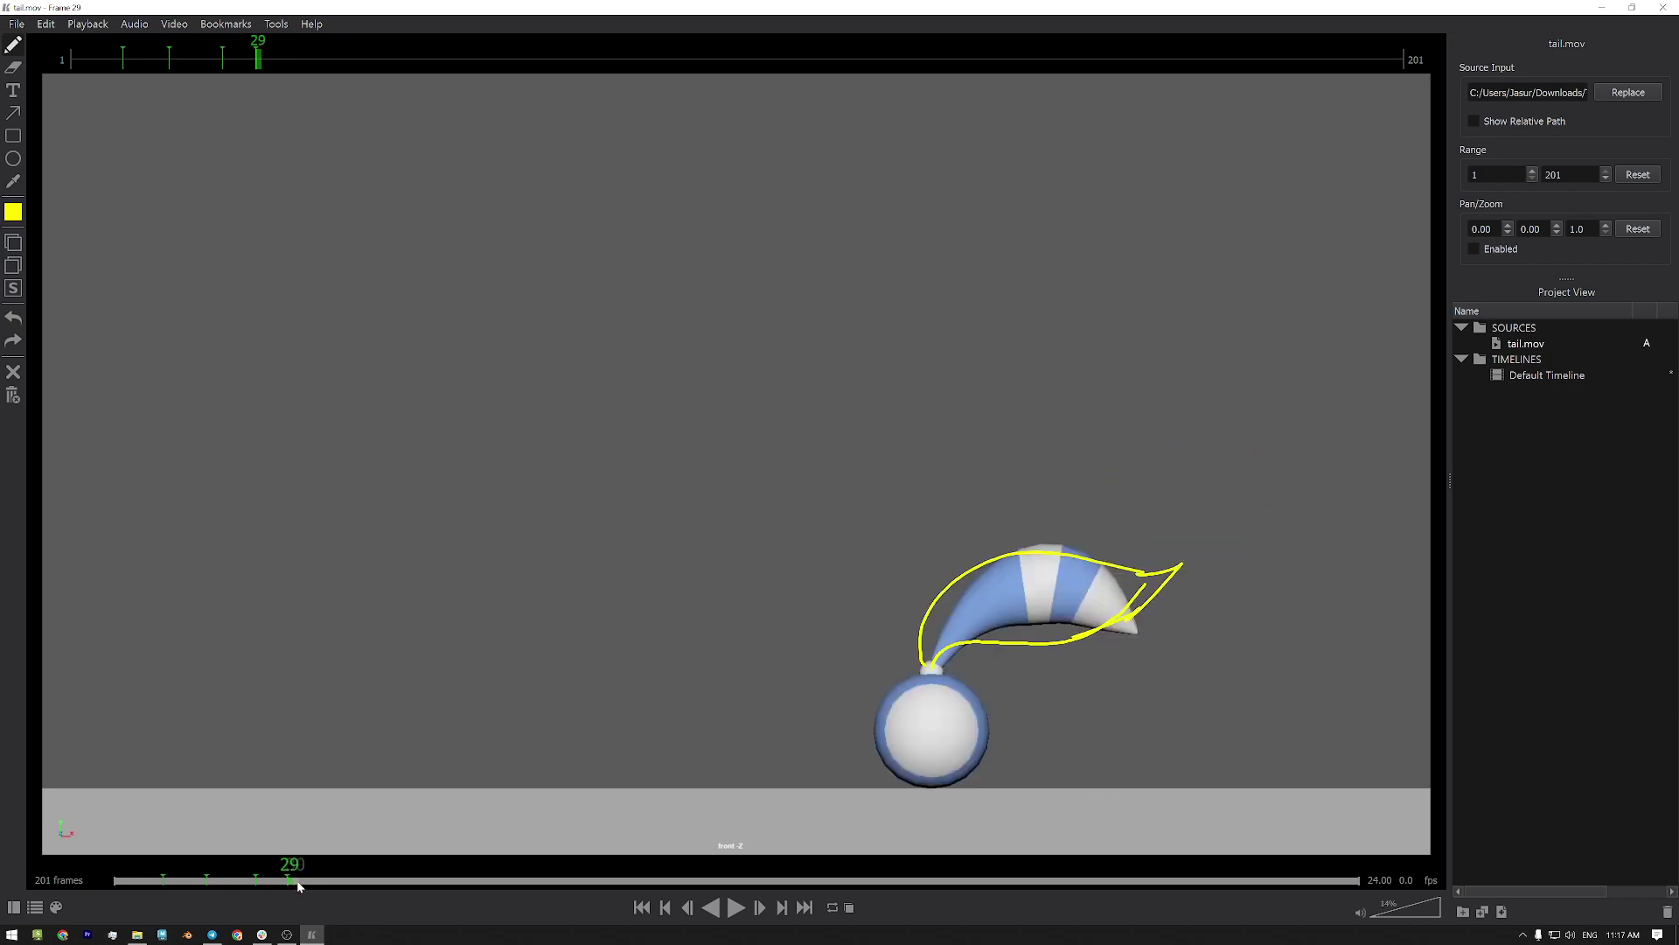
At frame 35, sketch a low arched tail outline trailing right from the ball with a slightly upturned tip
drag(298, 881, 325, 885)
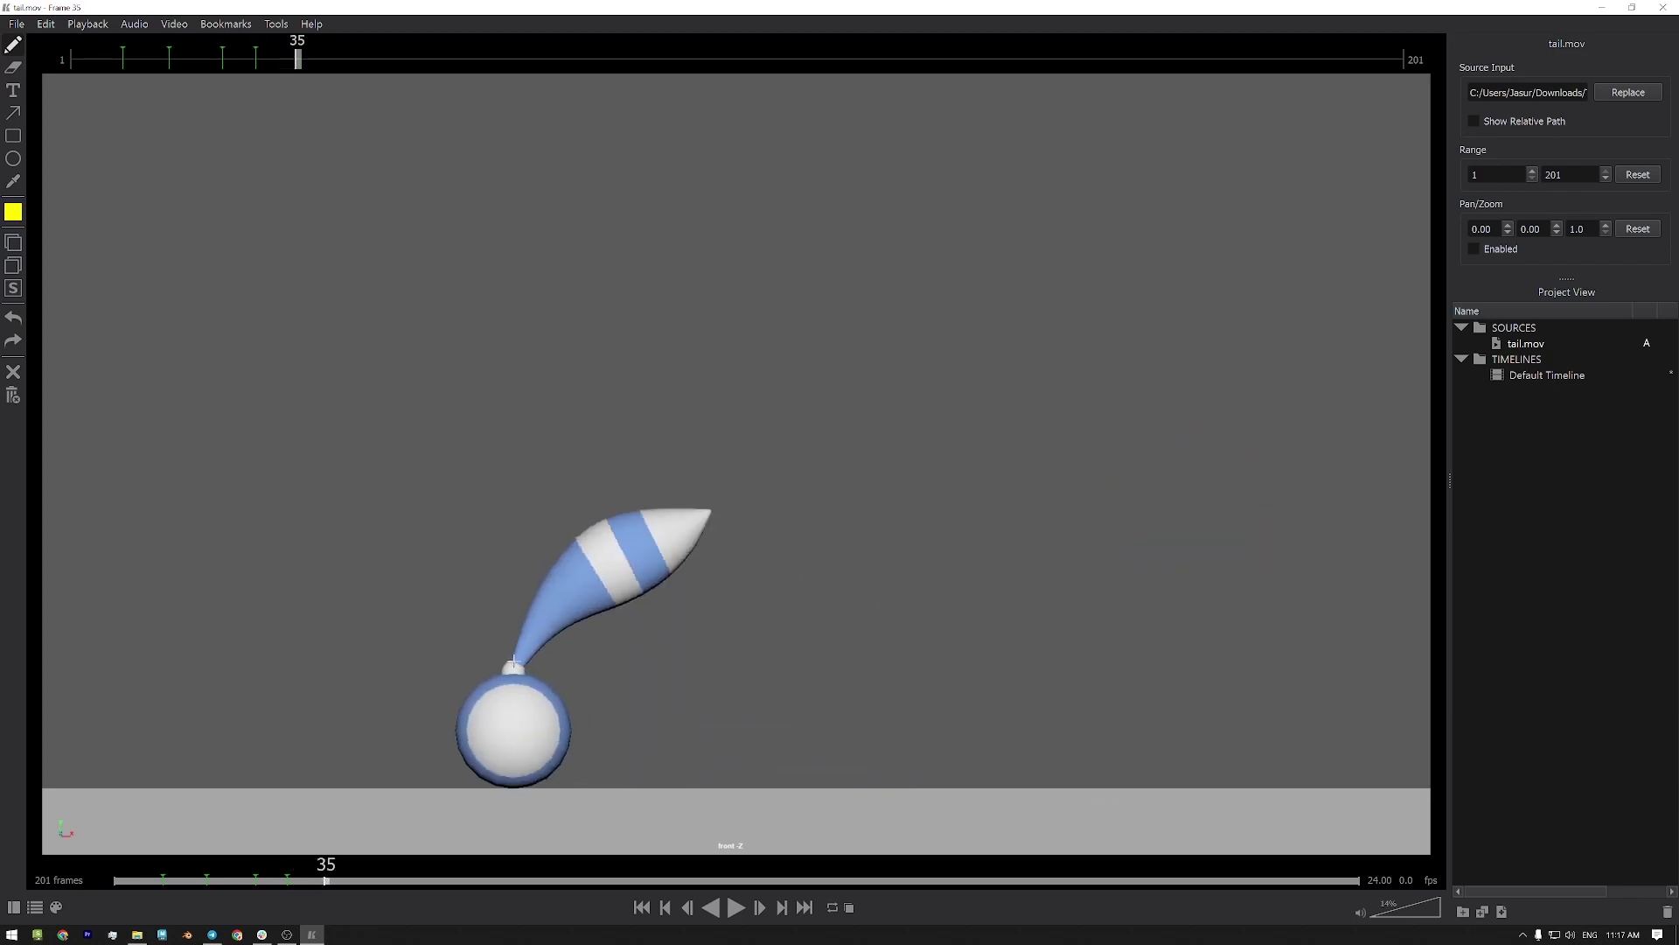
mouse_move(509, 666)
mouse_down()
mouse_move(494, 612)
mouse_move(584, 555)
mouse_move(731, 558)
mouse_up()
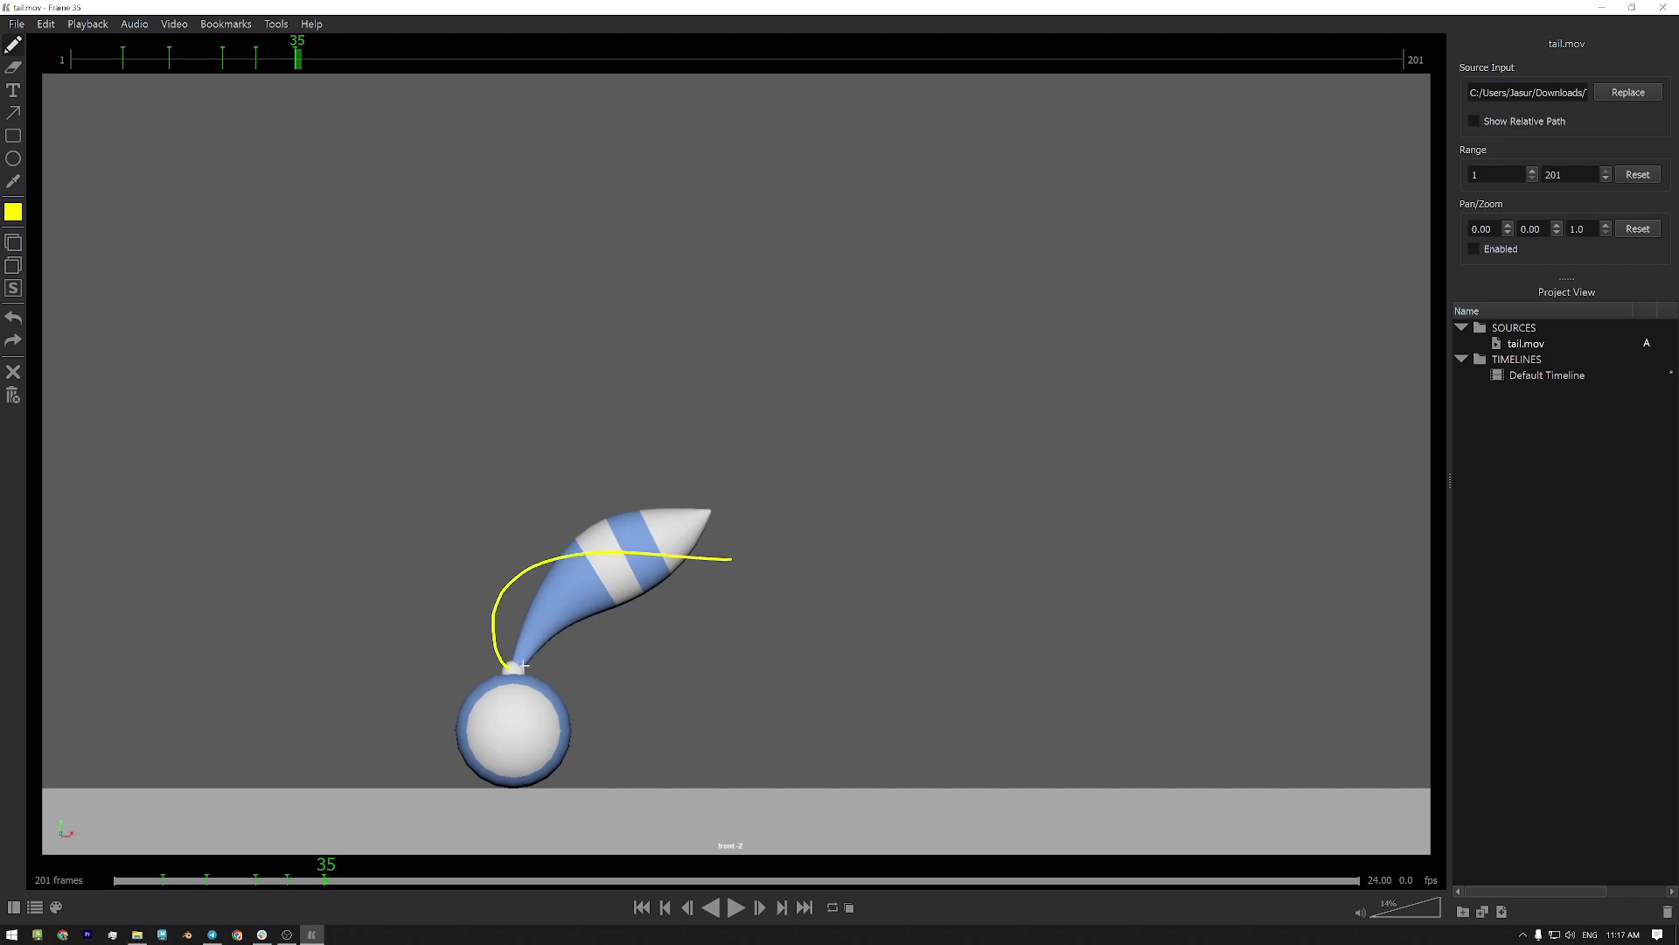
mouse_move(525, 655)
mouse_down()
mouse_move(679, 627)
mouse_move(749, 557)
mouse_move(733, 560)
mouse_up()
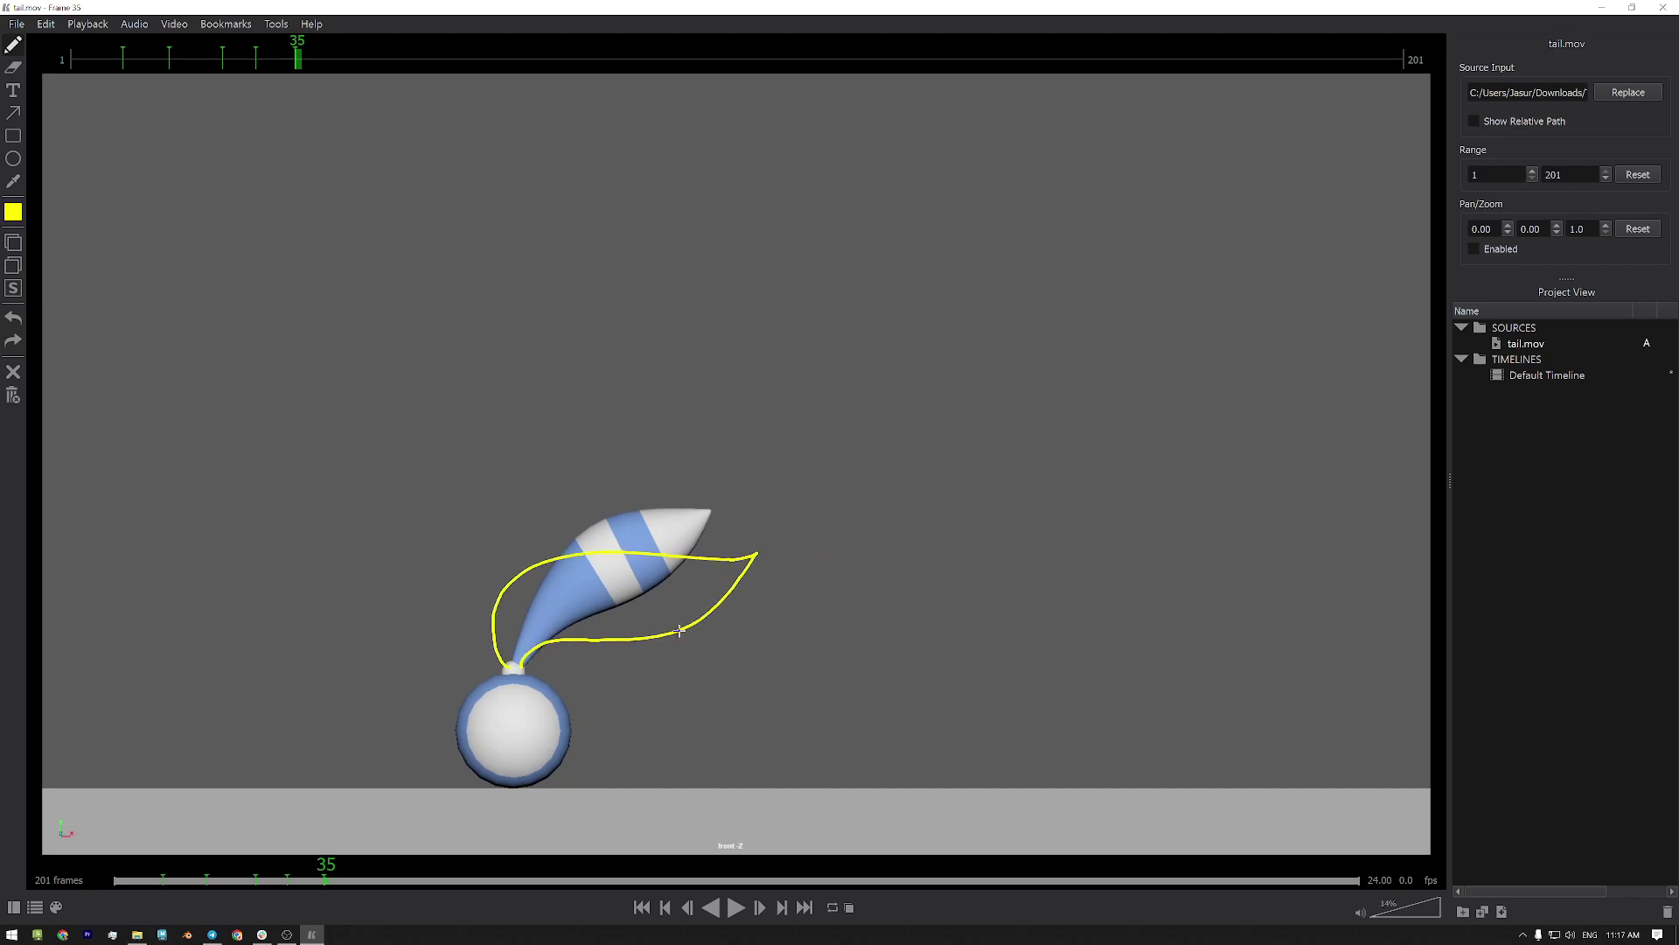
At frame 41, sketch an upright tail outline bowing left from the ball with its tip pointing right
click(337, 885)
drag(337, 885, 359, 880)
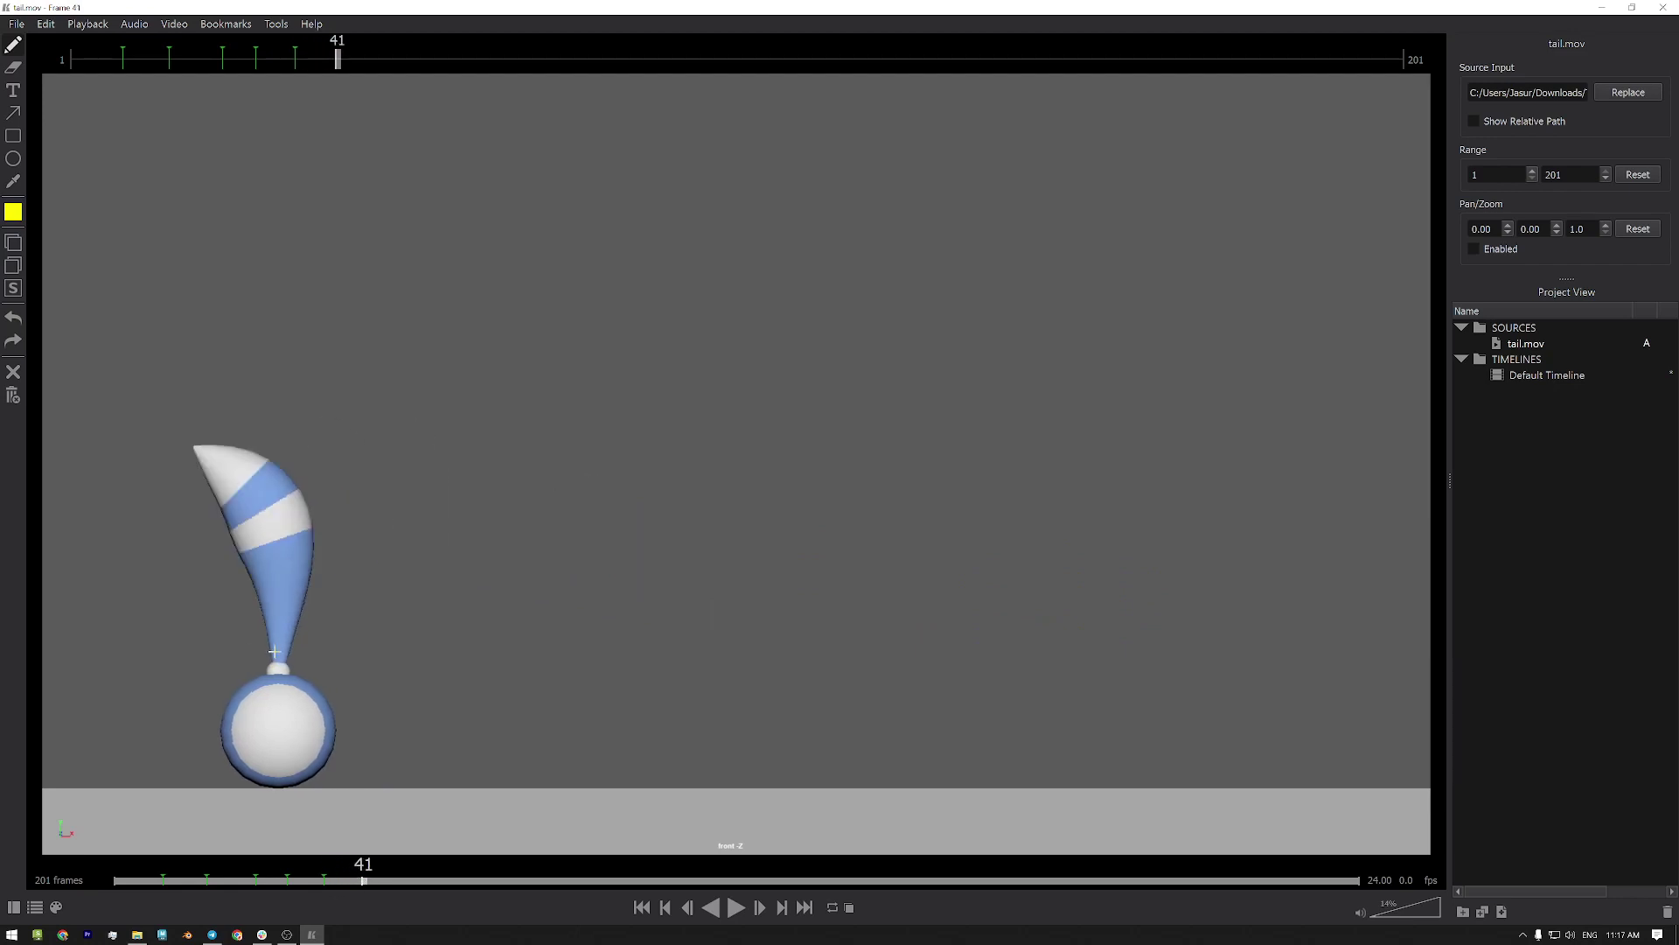
mouse_move(270, 658)
mouse_down()
mouse_move(232, 552)
mouse_move(278, 465)
mouse_move(400, 440)
mouse_move(448, 475)
mouse_up()
click(12, 322)
mouse_move(272, 662)
mouse_down()
mouse_move(210, 564)
mouse_move(238, 481)
mouse_move(375, 439)
mouse_move(309, 504)
mouse_move(278, 675)
mouse_up()
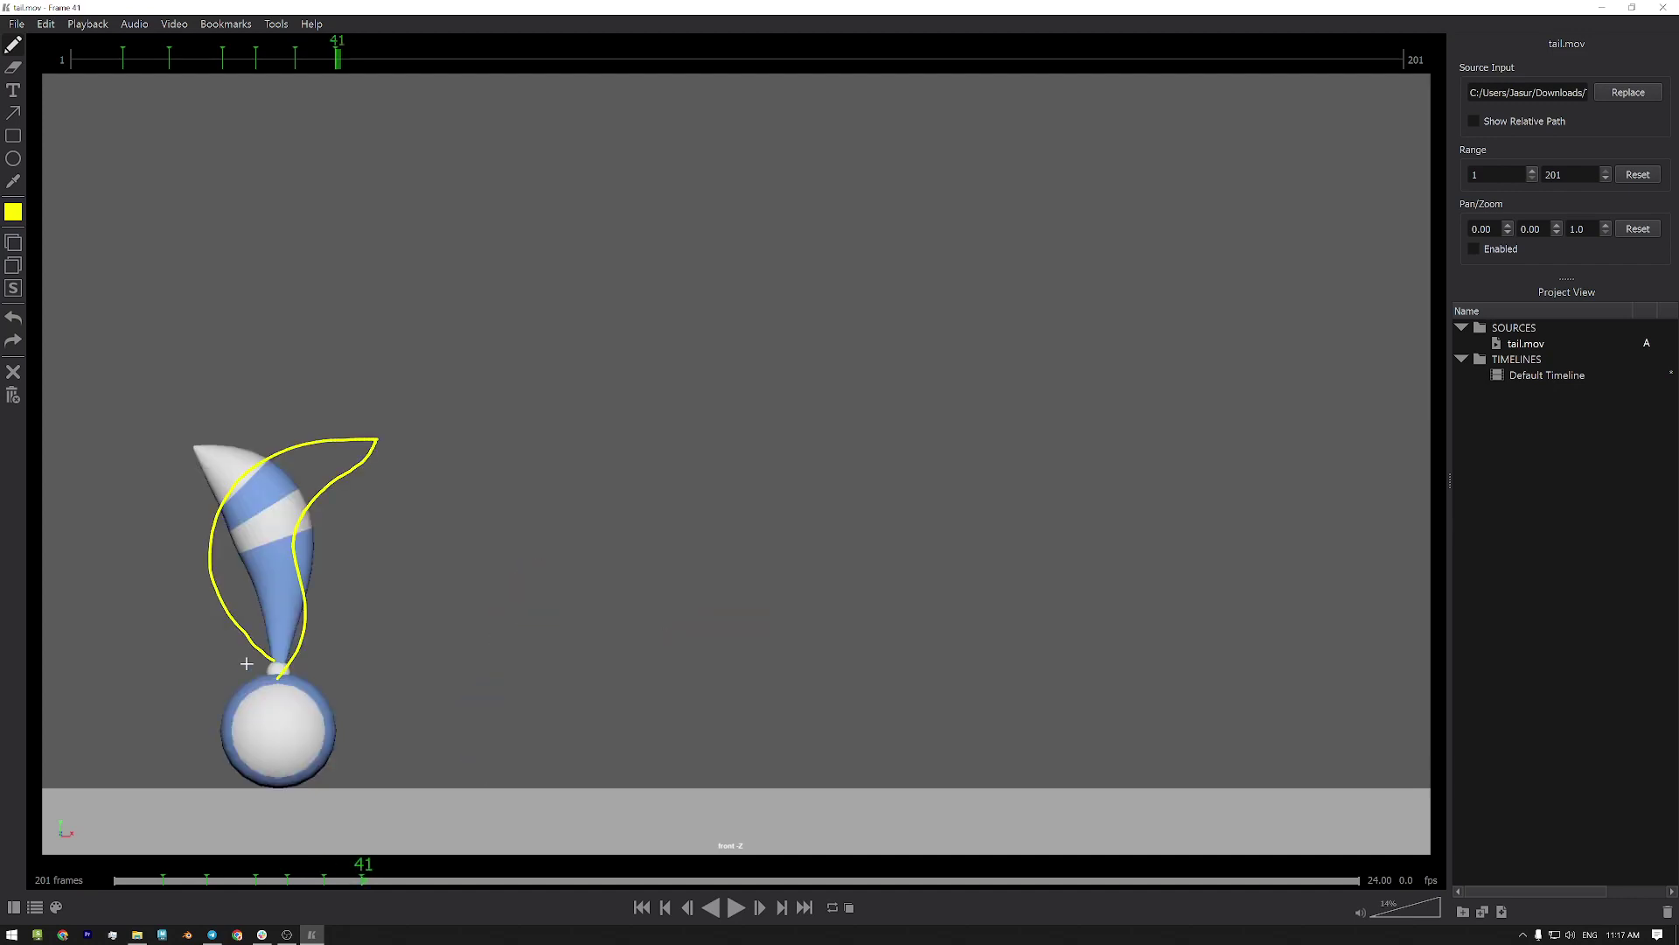
At frame 43, sketch an S-curved tail outline swinging left from the ball with its tip curling upward
drag(368, 893, 378, 883)
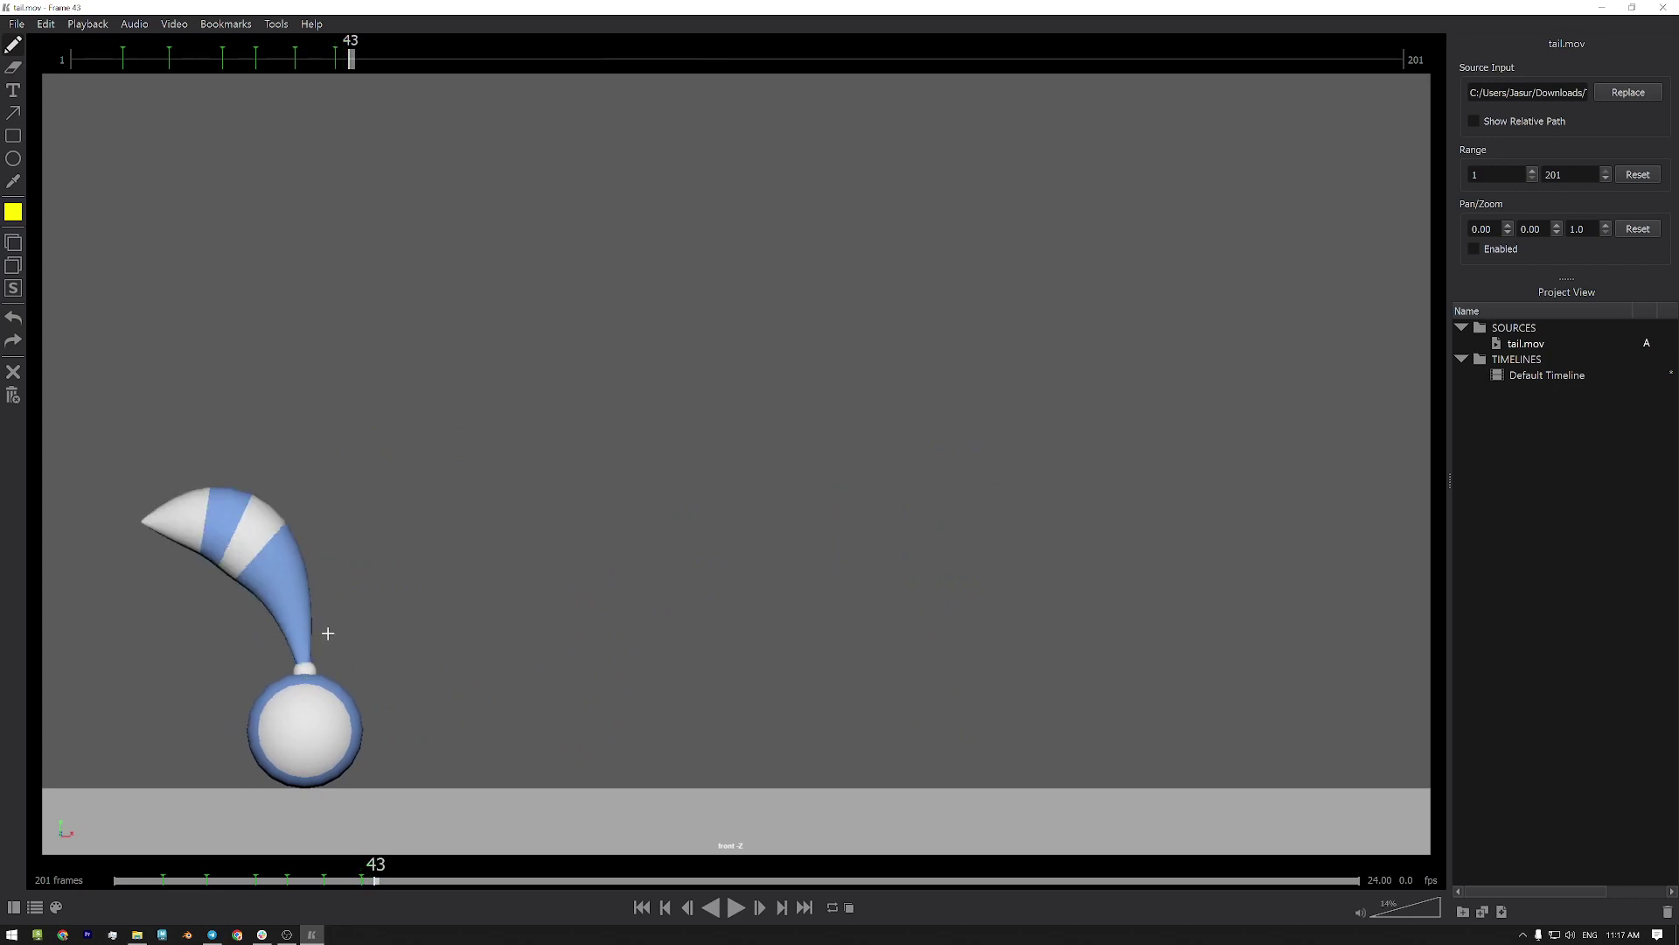
mouse_move(311, 662)
mouse_down()
mouse_move(341, 563)
mouse_move(292, 501)
mouse_move(217, 499)
mouse_up()
click(13, 318)
mouse_move(310, 658)
mouse_down()
mouse_move(327, 616)
mouse_move(219, 471)
mouse_move(221, 444)
mouse_move(161, 500)
mouse_move(184, 597)
mouse_move(297, 664)
mouse_up()
Flip back and forth between frames 41 and 43 to compare the sketched tail shapes
key(Left)
key(Left)
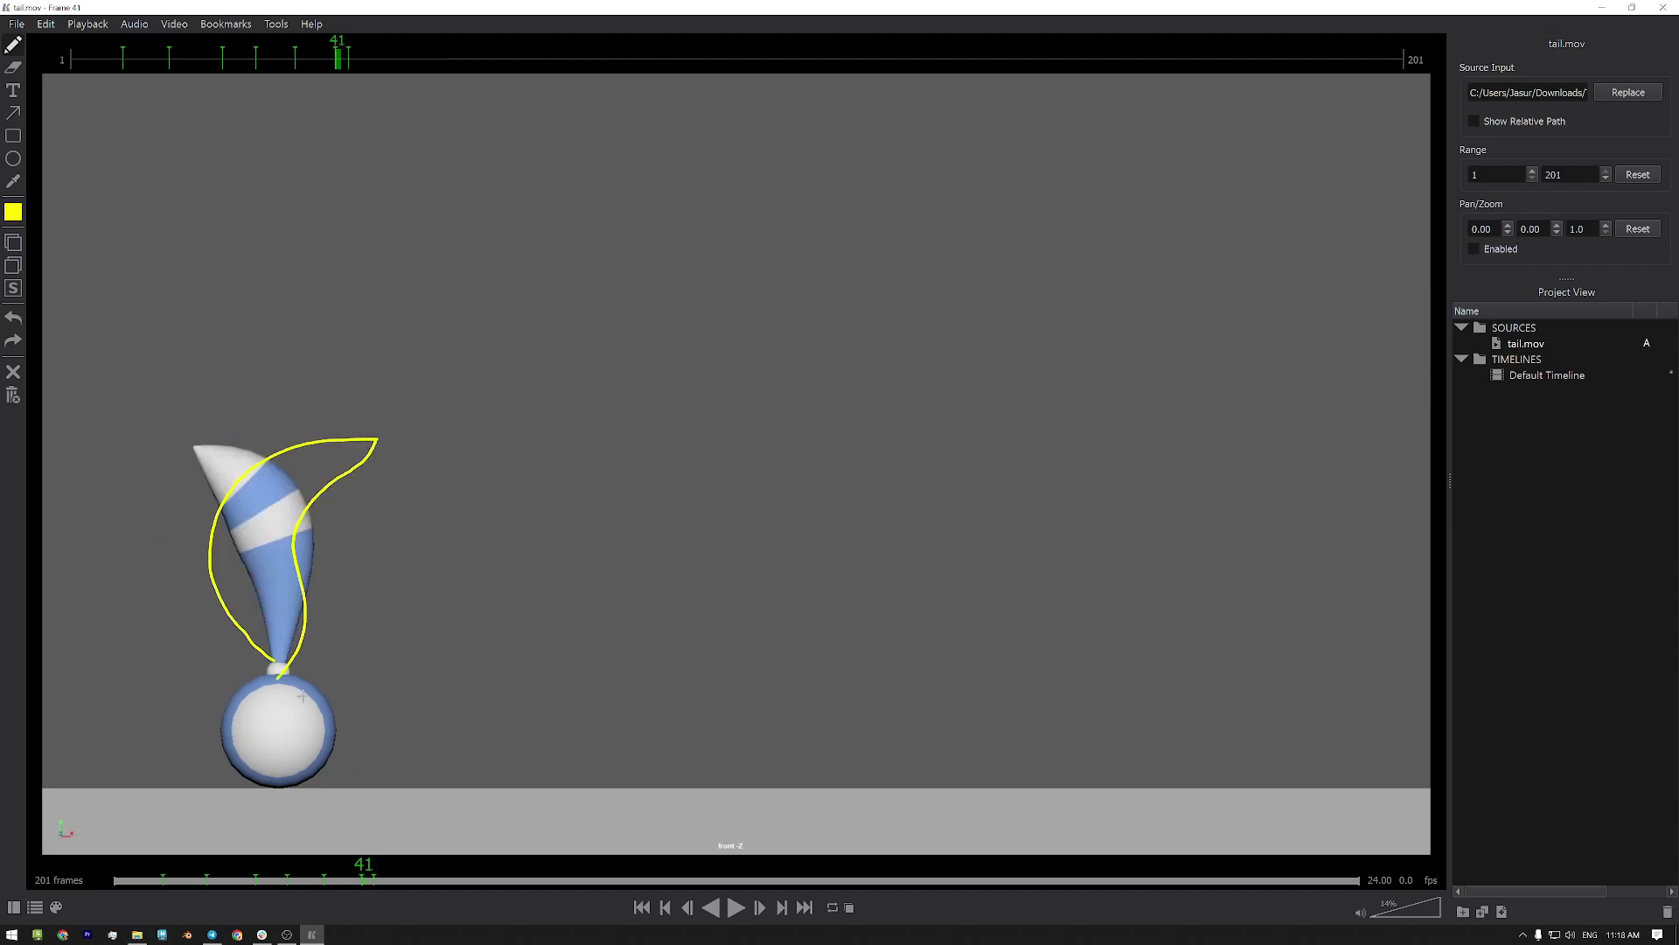
key(Right)
key(Right)
key(Left)
key(Left)
key(Right)
key(Right)
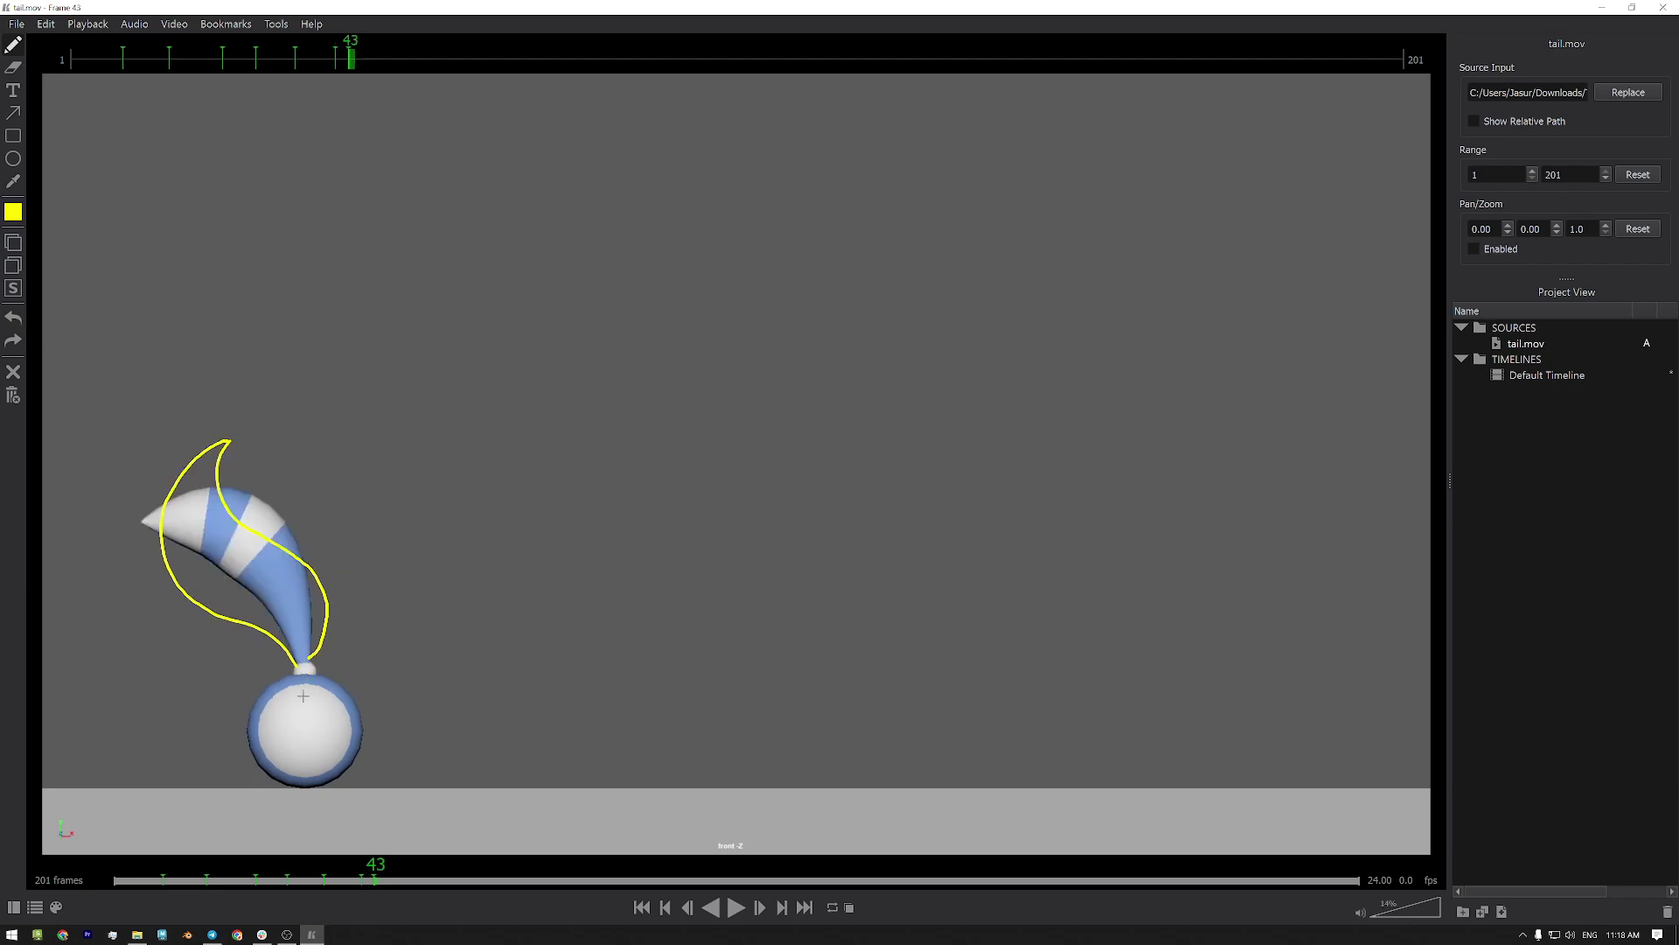
At frame 48, sketch an arched tail outline trailing left from the ball to a pointed tip
drag(379, 885, 406, 868)
mouse_move(589, 660)
mouse_down()
mouse_move(567, 577)
mouse_move(375, 577)
mouse_move(349, 598)
mouse_move(427, 599)
mouse_move(542, 672)
mouse_up()
click(20, 318)
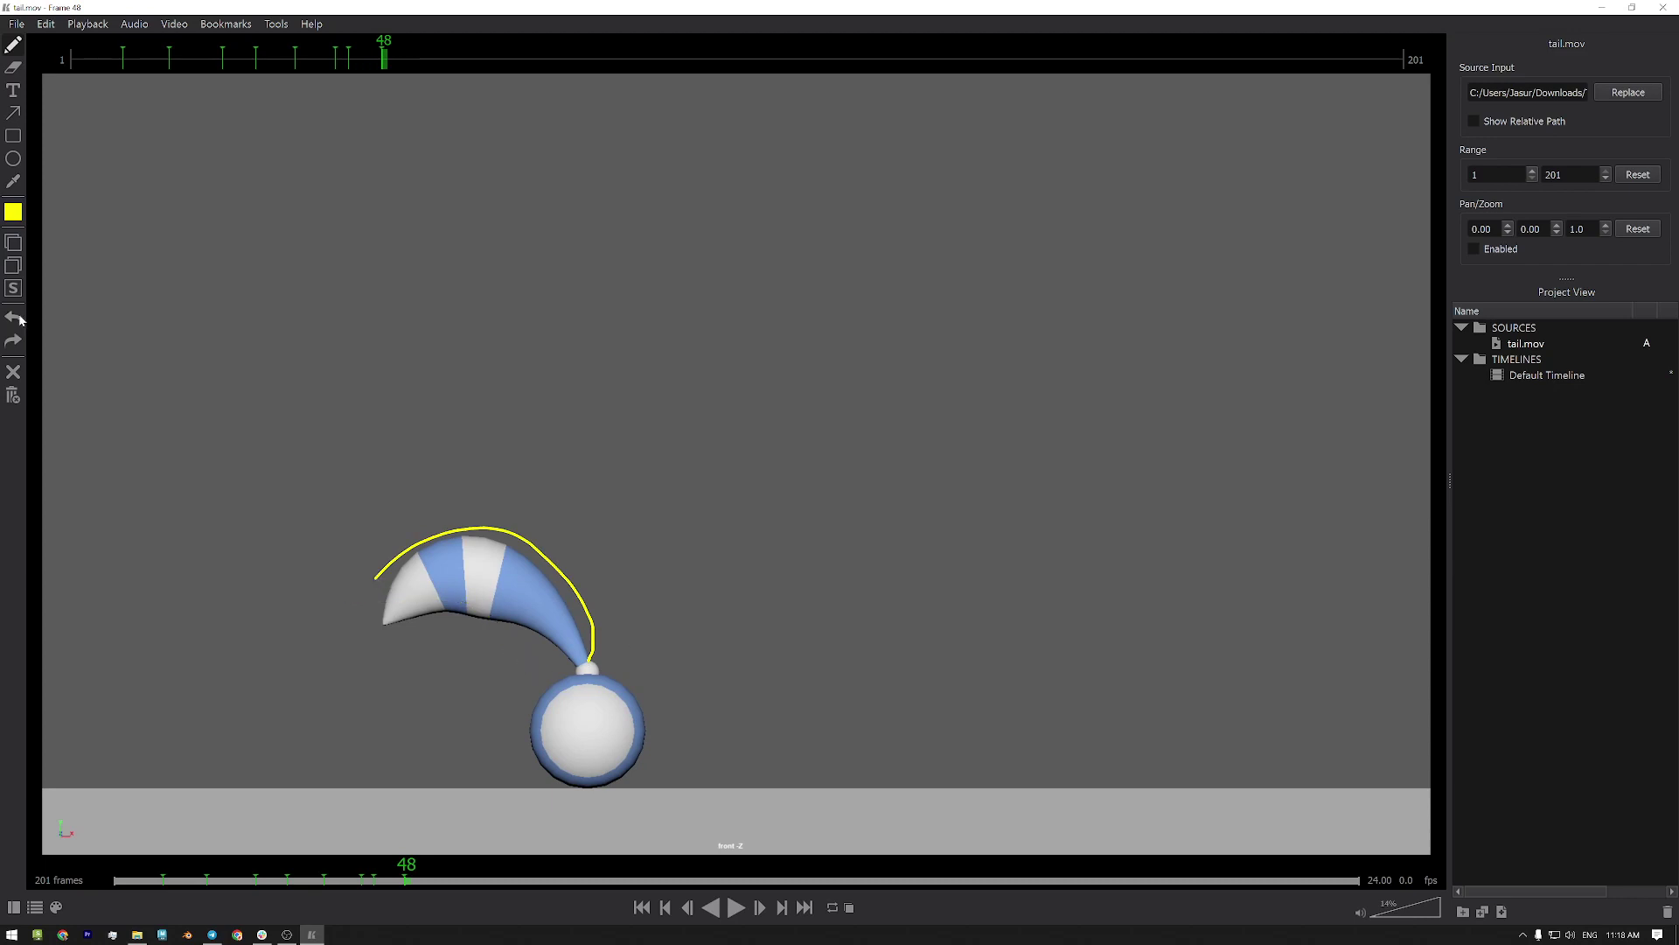
mouse_move(376, 577)
mouse_down()
mouse_move(343, 600)
mouse_move(407, 604)
mouse_move(583, 670)
mouse_up()
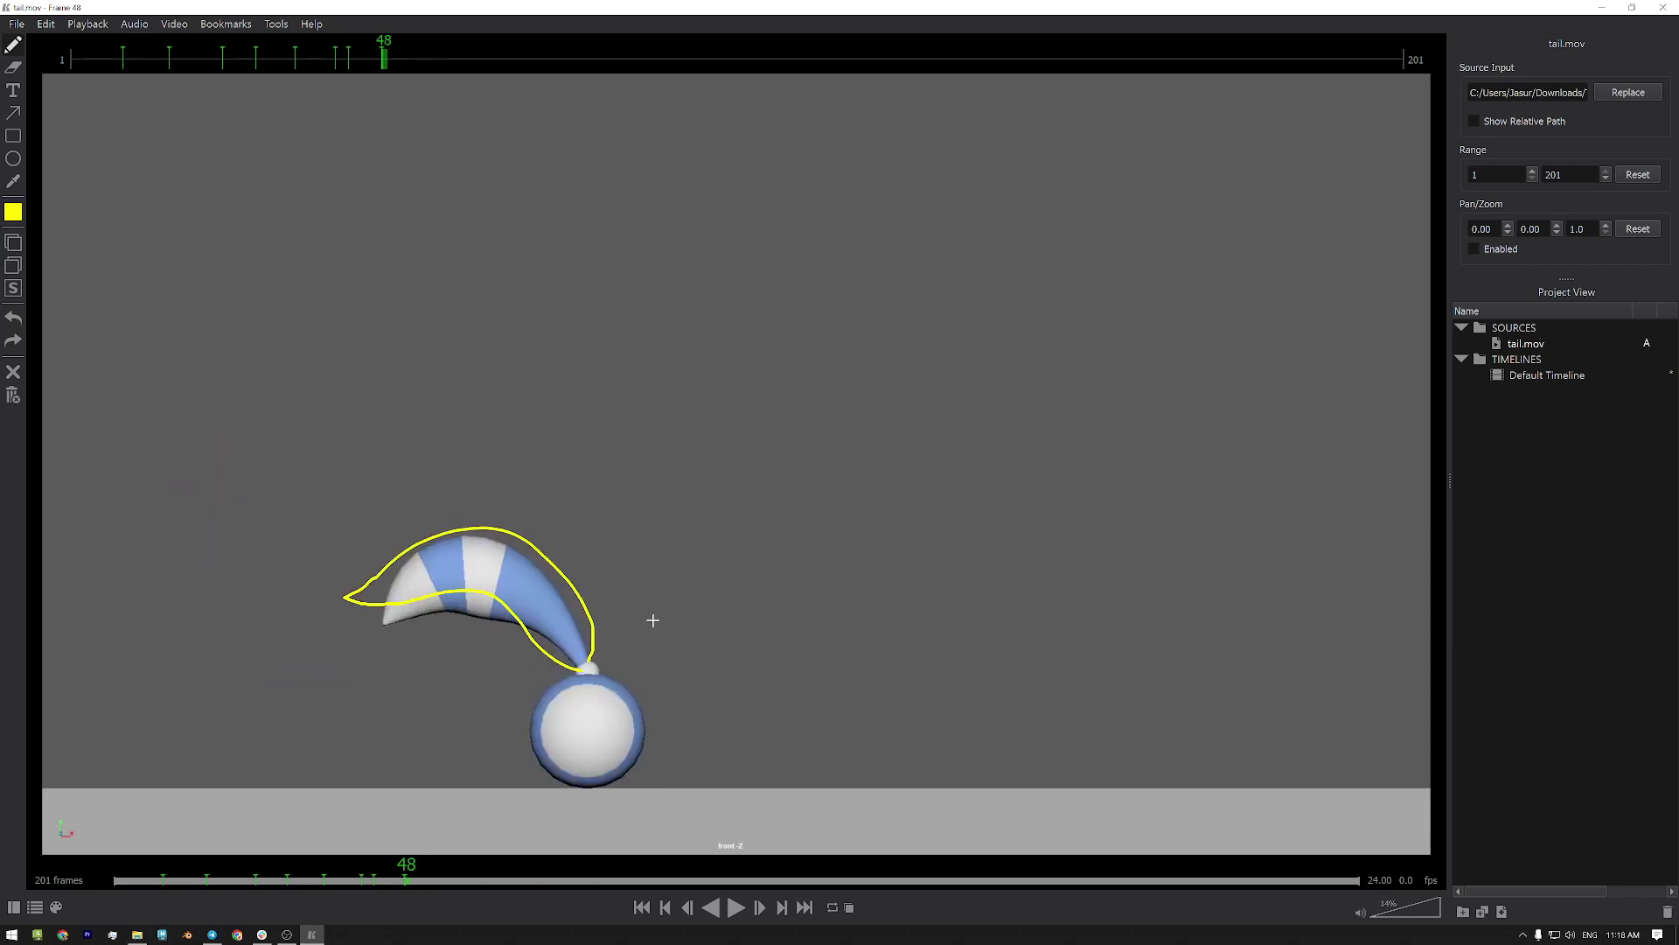
Play the animation from the first frame and review the annotated frames, minimizing the huddle invitation window
key(Home)
key(space)
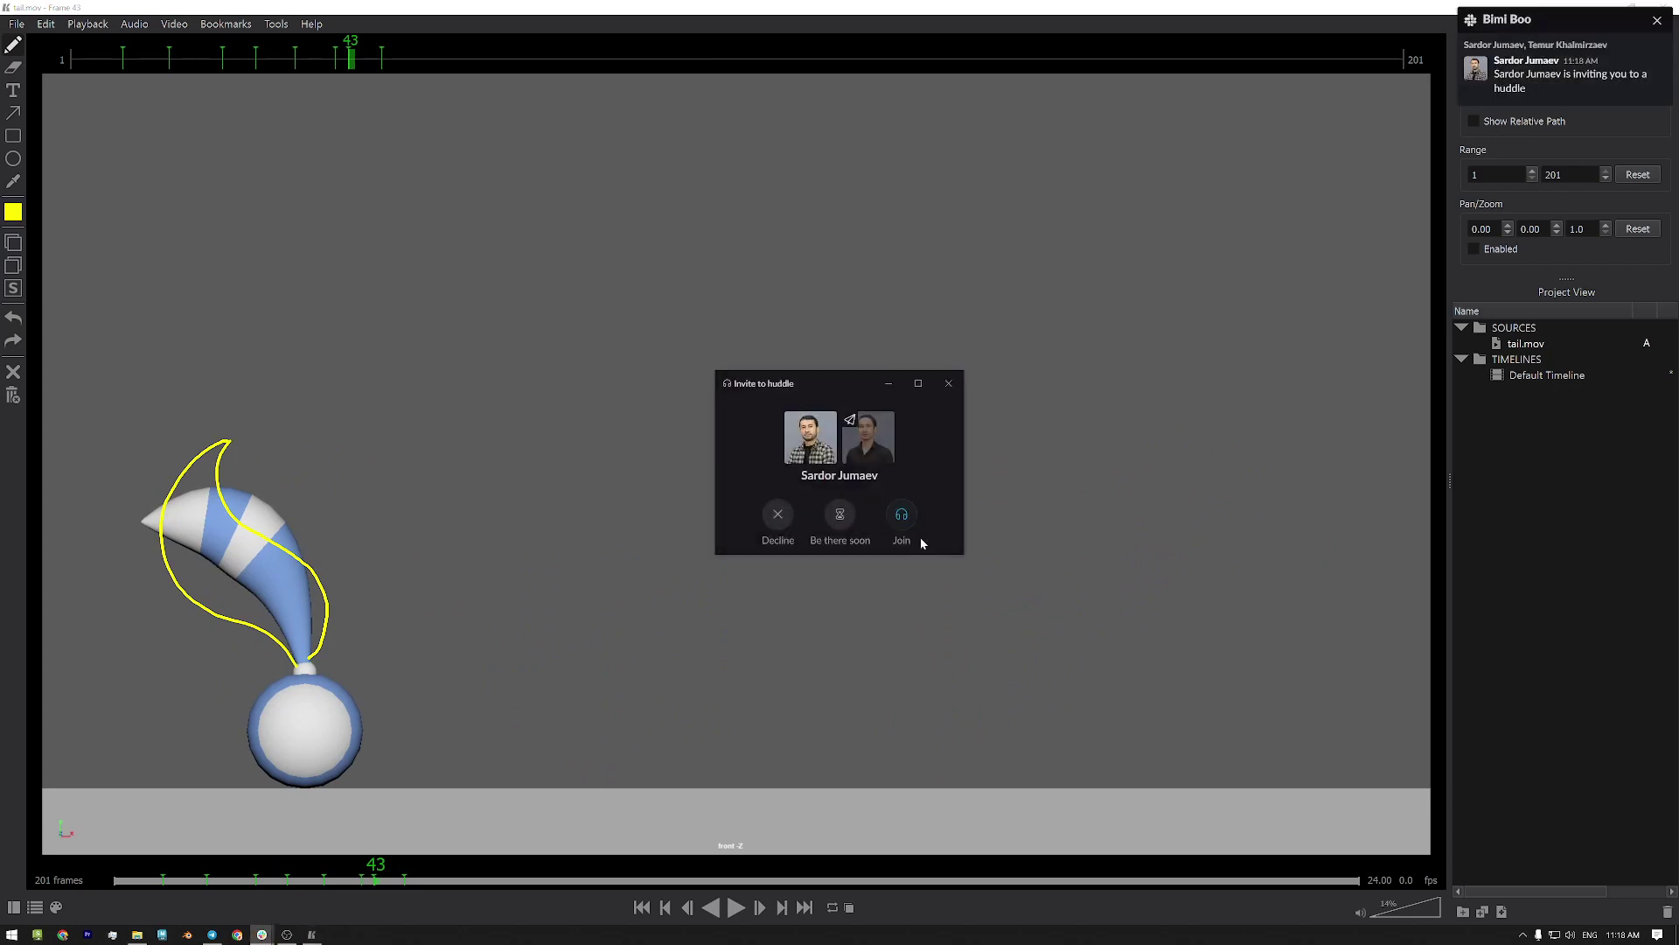
click(888, 384)
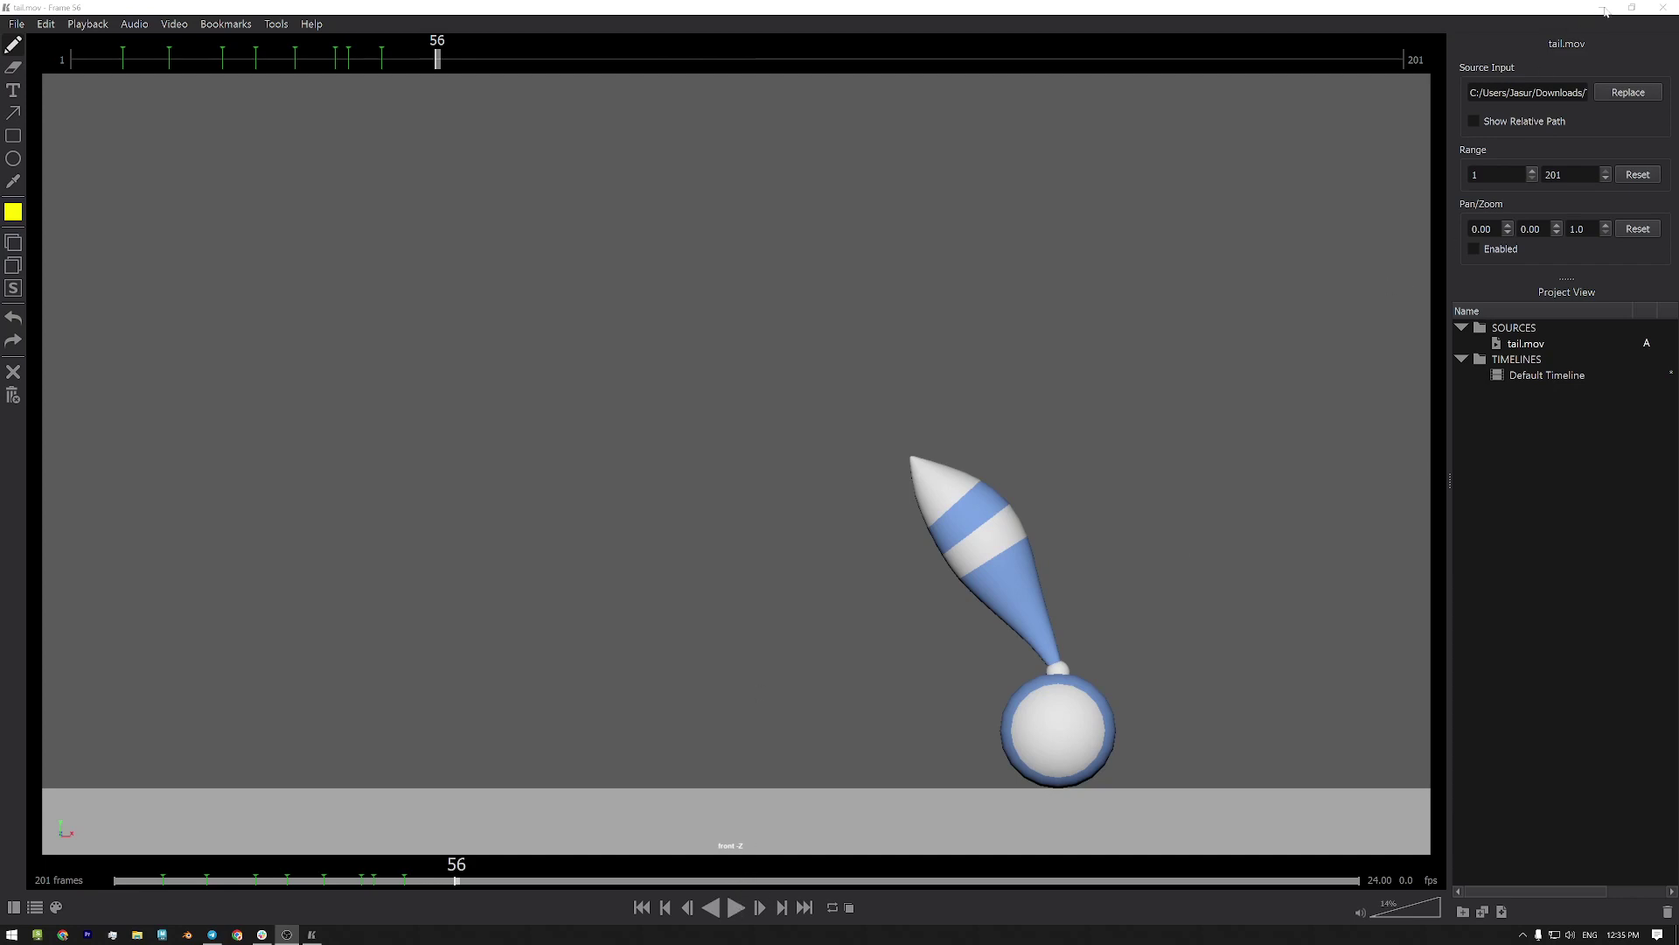
click(643, 908)
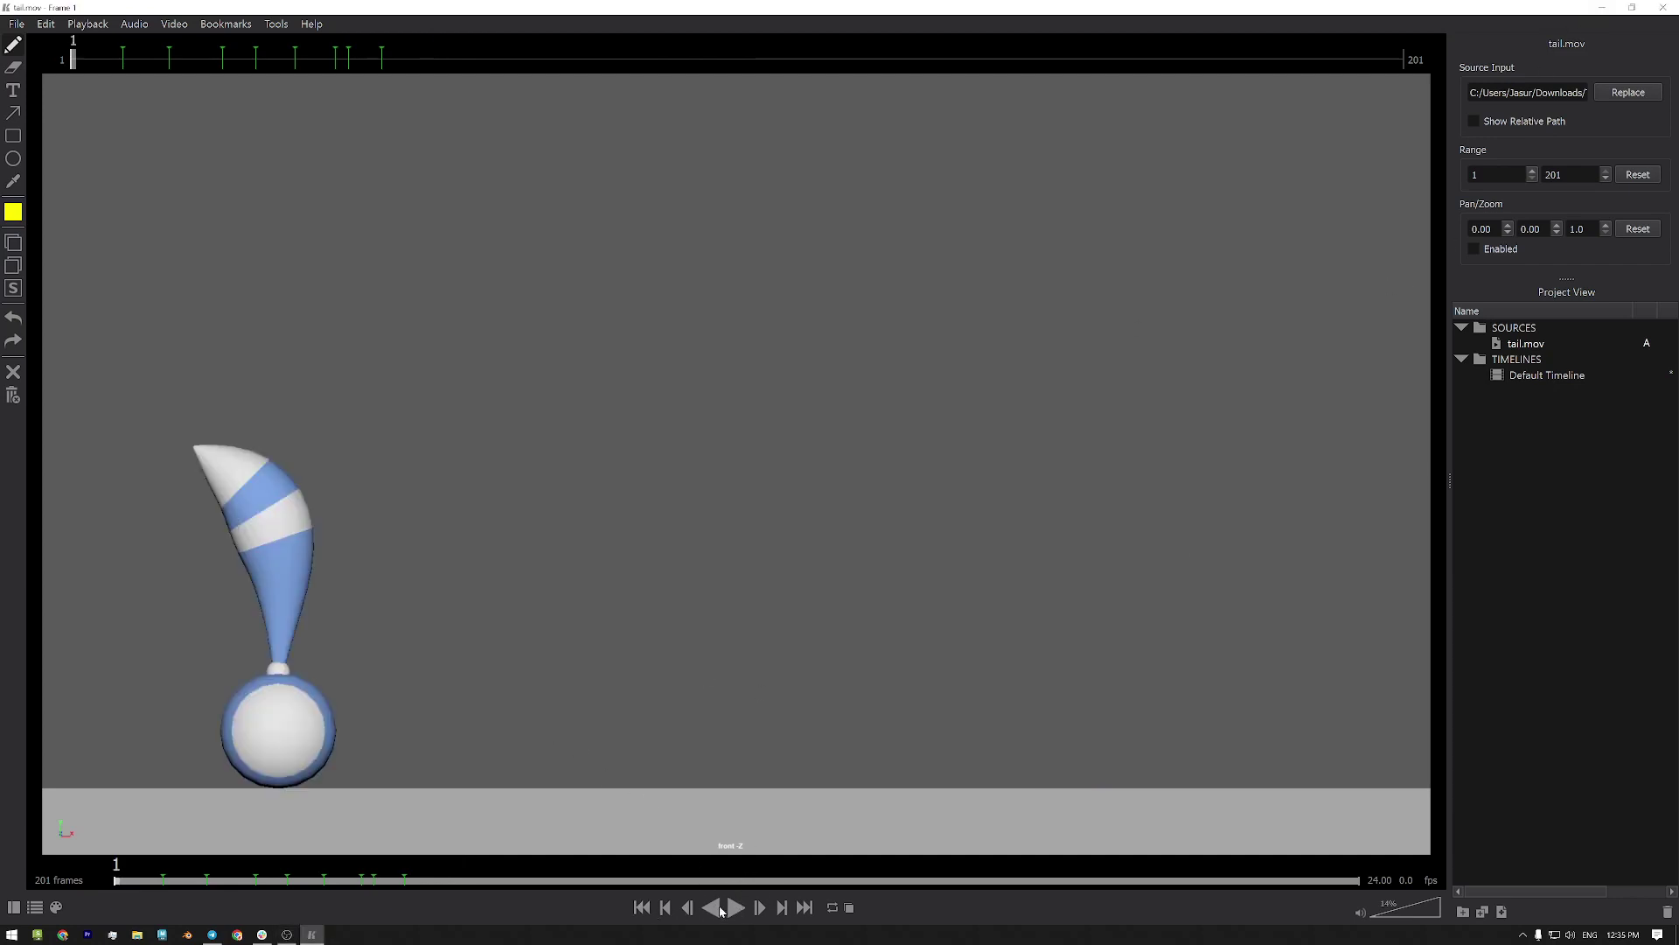
click(726, 909)
click(172, 883)
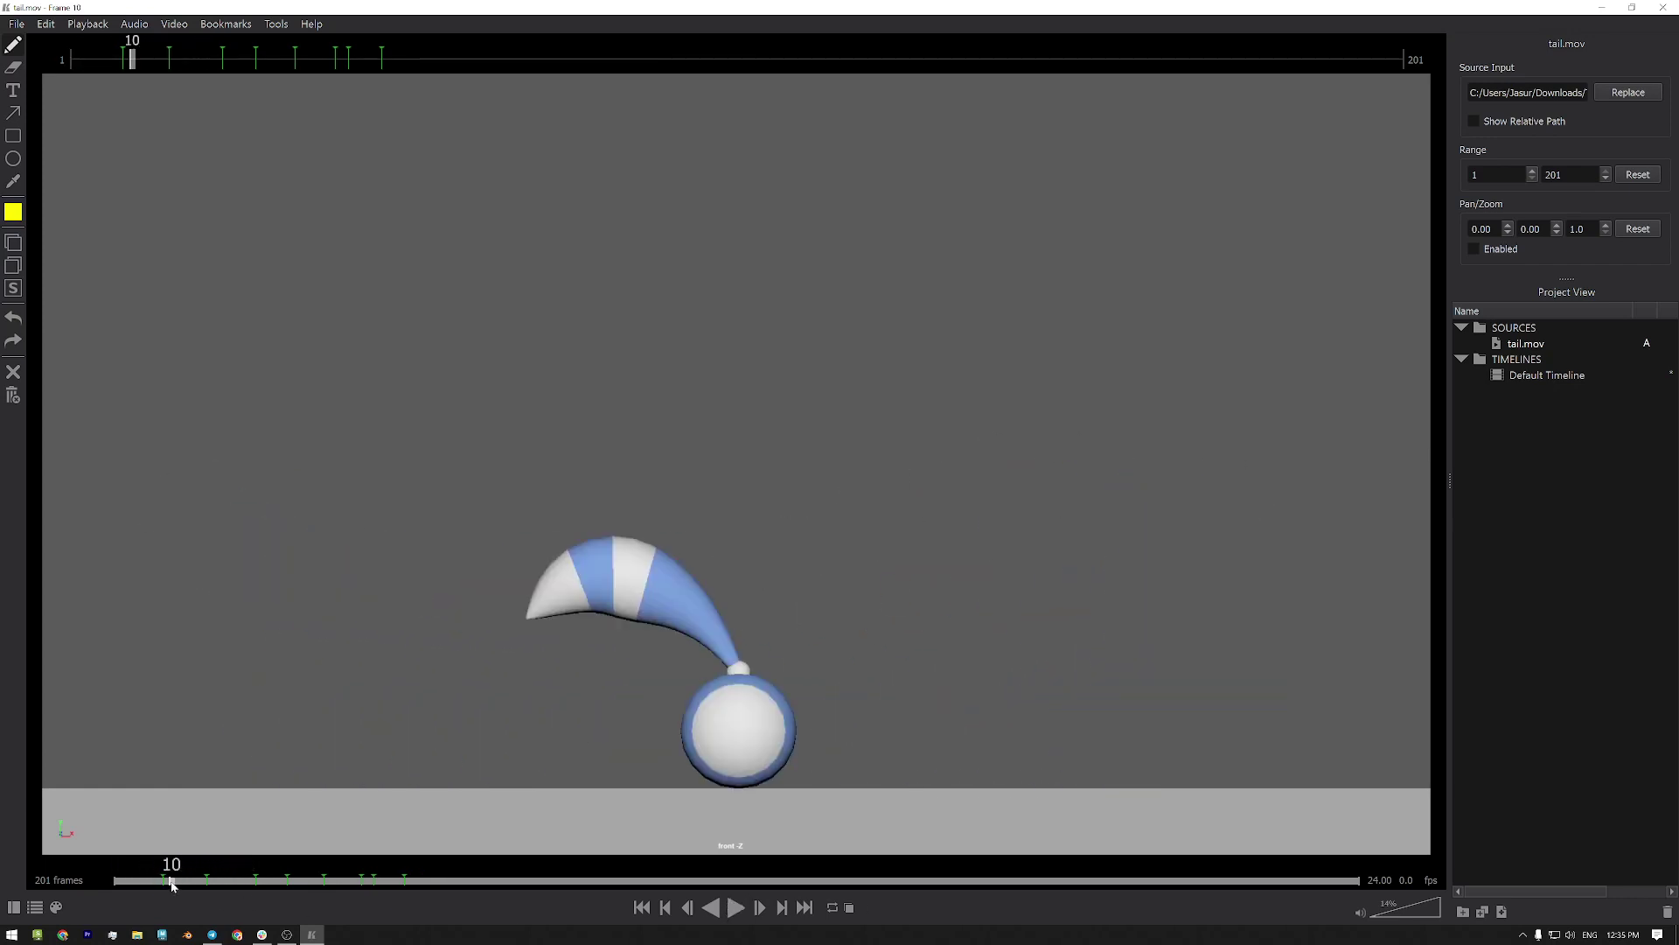
mouse_move(172, 885)
mouse_down()
mouse_move(611, 926)
mouse_move(244, 910)
mouse_move(158, 916)
mouse_move(341, 927)
mouse_move(150, 933)
mouse_move(167, 933)
mouse_up()
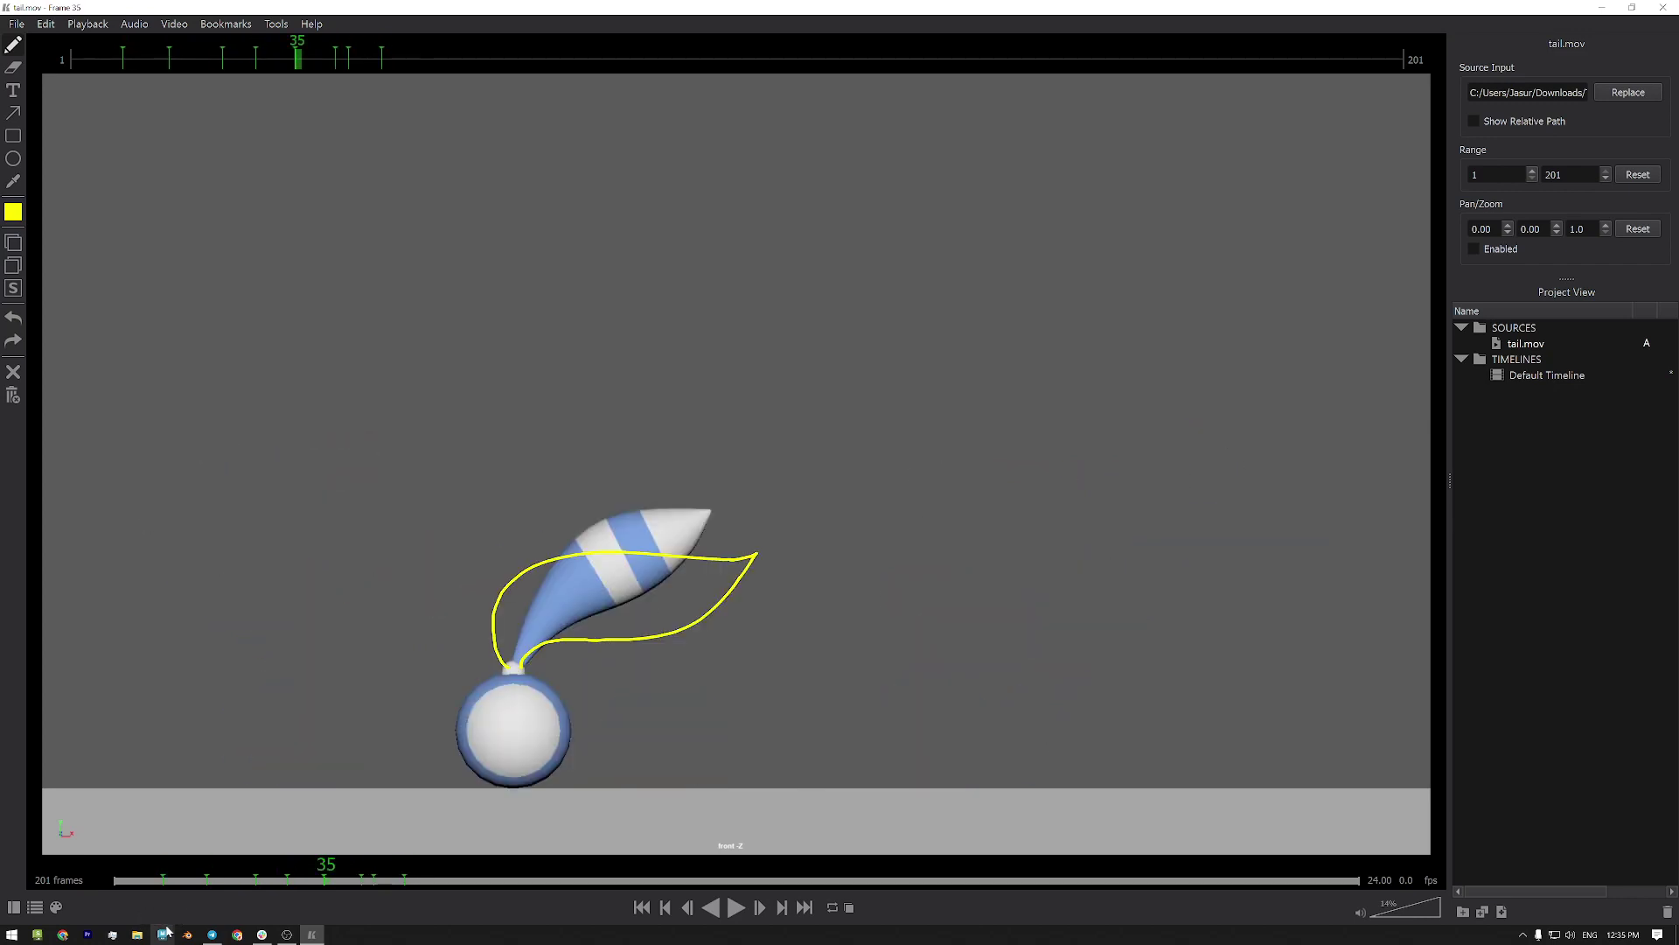
At frame 14, sketch an arched tail outline trailing left from the ball, and check it against the other annotated frames
mouse_move(175, 882)
mouse_down()
mouse_move(214, 886)
mouse_move(196, 885)
mouse_up()
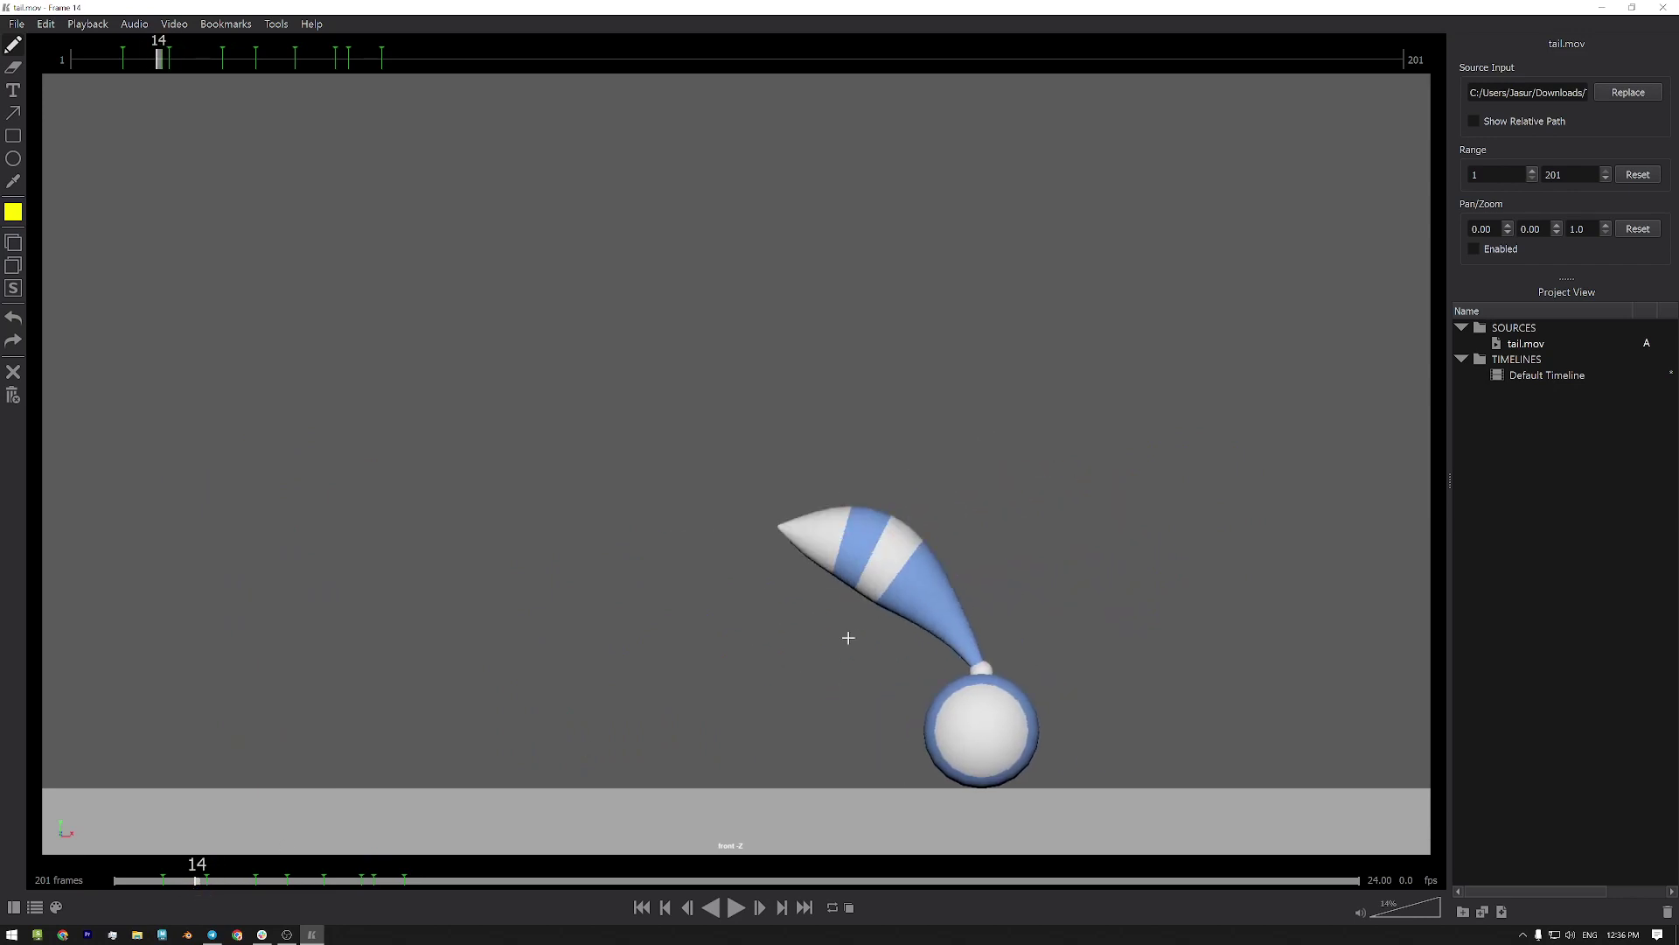
mouse_move(985, 658)
mouse_down()
mouse_move(973, 565)
mouse_move(874, 527)
mouse_move(800, 532)
mouse_up()
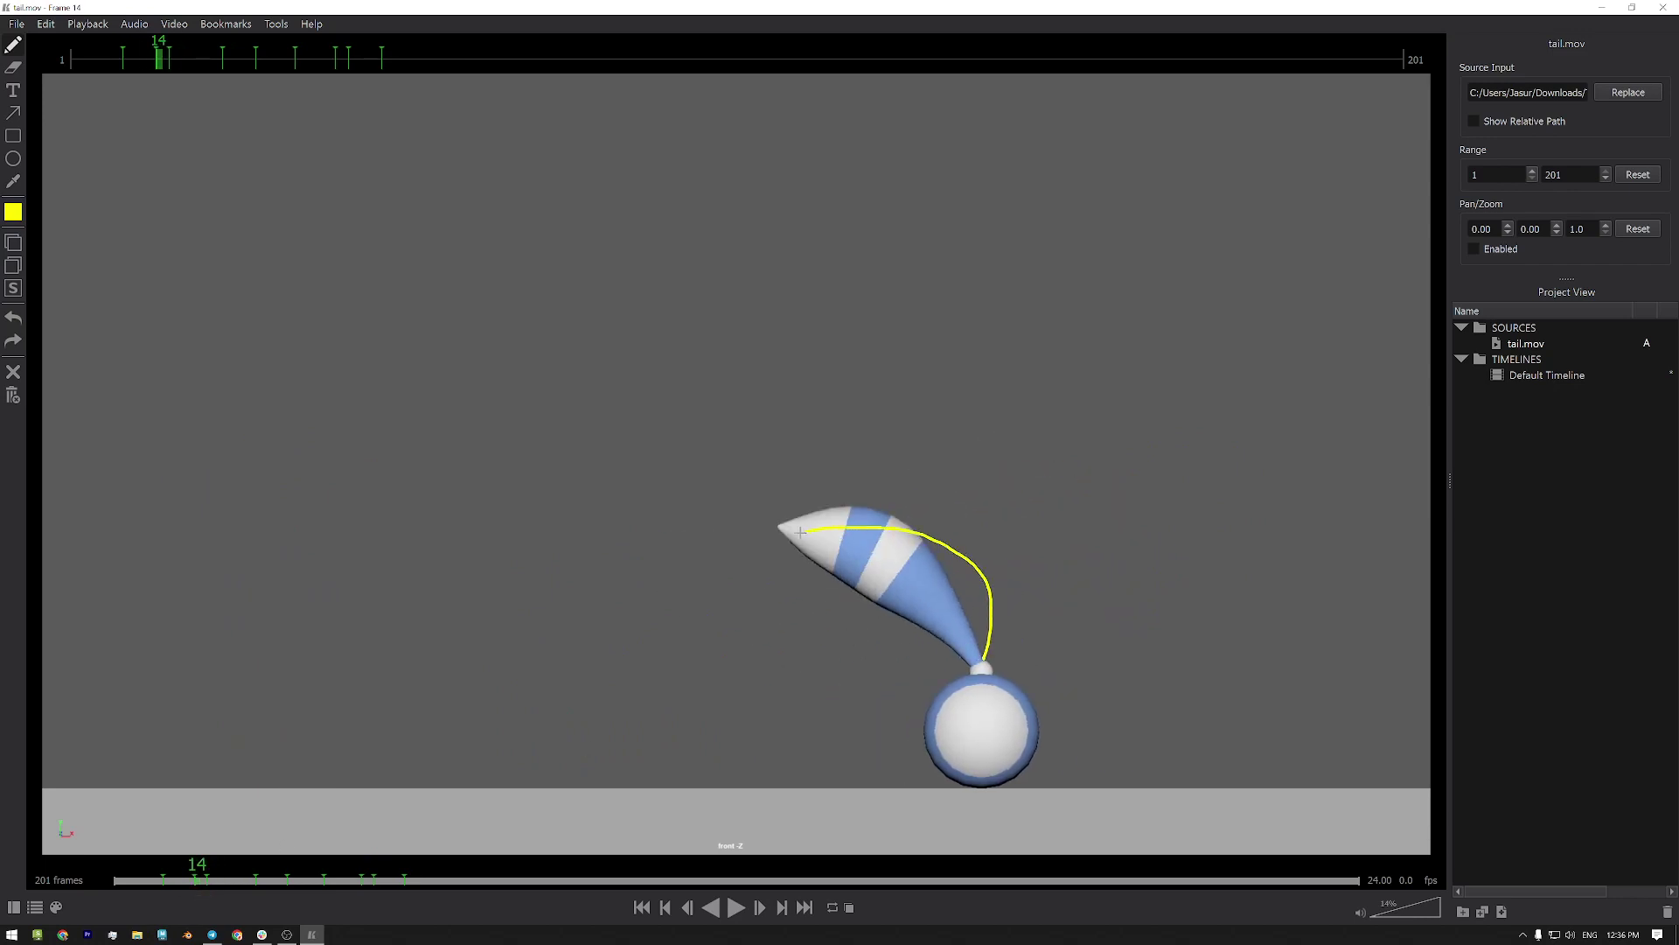
click(14, 320)
mouse_move(985, 658)
mouse_down()
mouse_move(967, 574)
mouse_move(798, 550)
mouse_move(758, 573)
mouse_move(937, 655)
mouse_up()
key(Left)
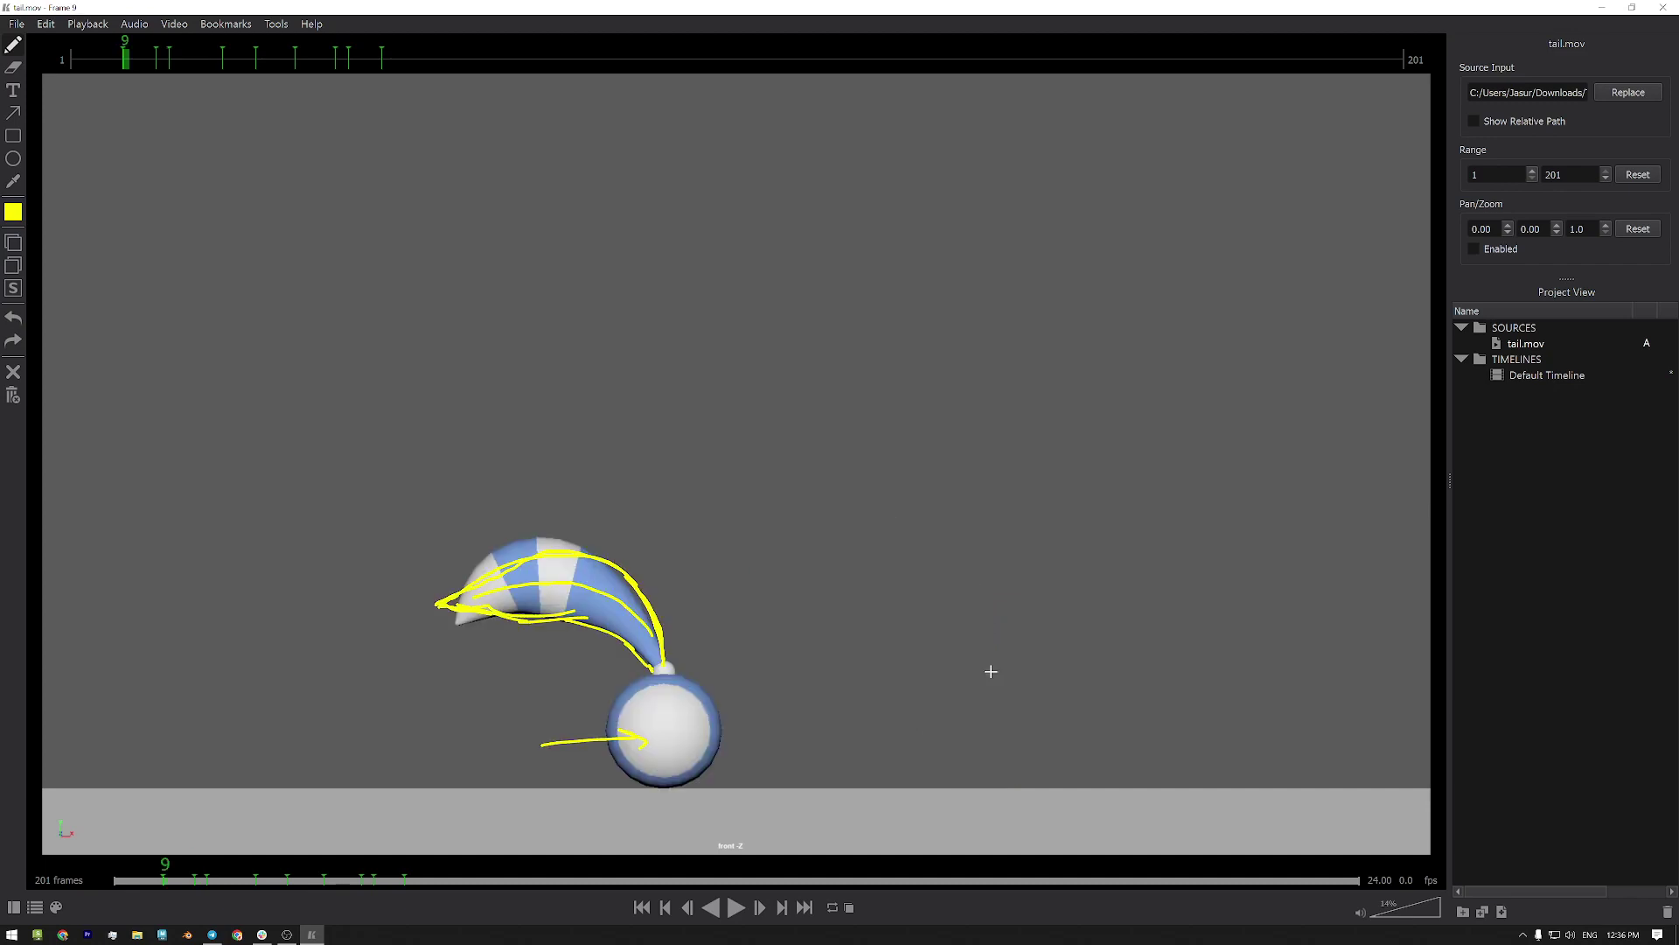
key(Right)
key(Right)
key(Right)
key(ctrl+Right)
key(ctrl+Right)
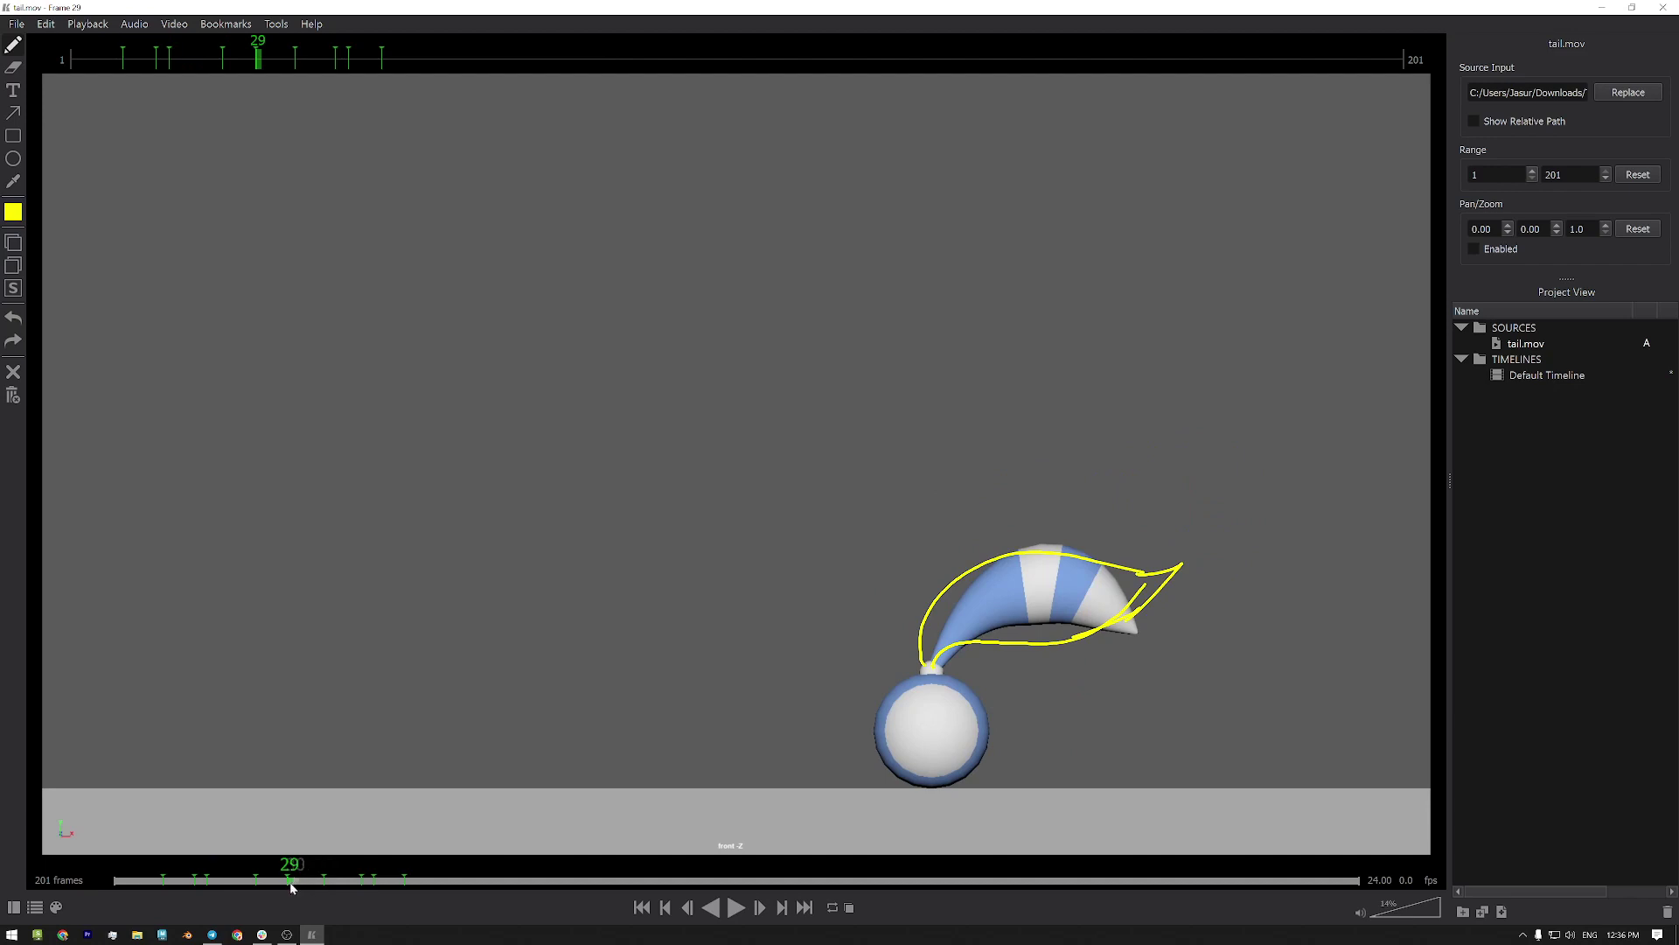
At frame 38, sketch a tail outline bowing left with its tip trailing right, and flip through the annotated frames to compare
drag(291, 884, 346, 892)
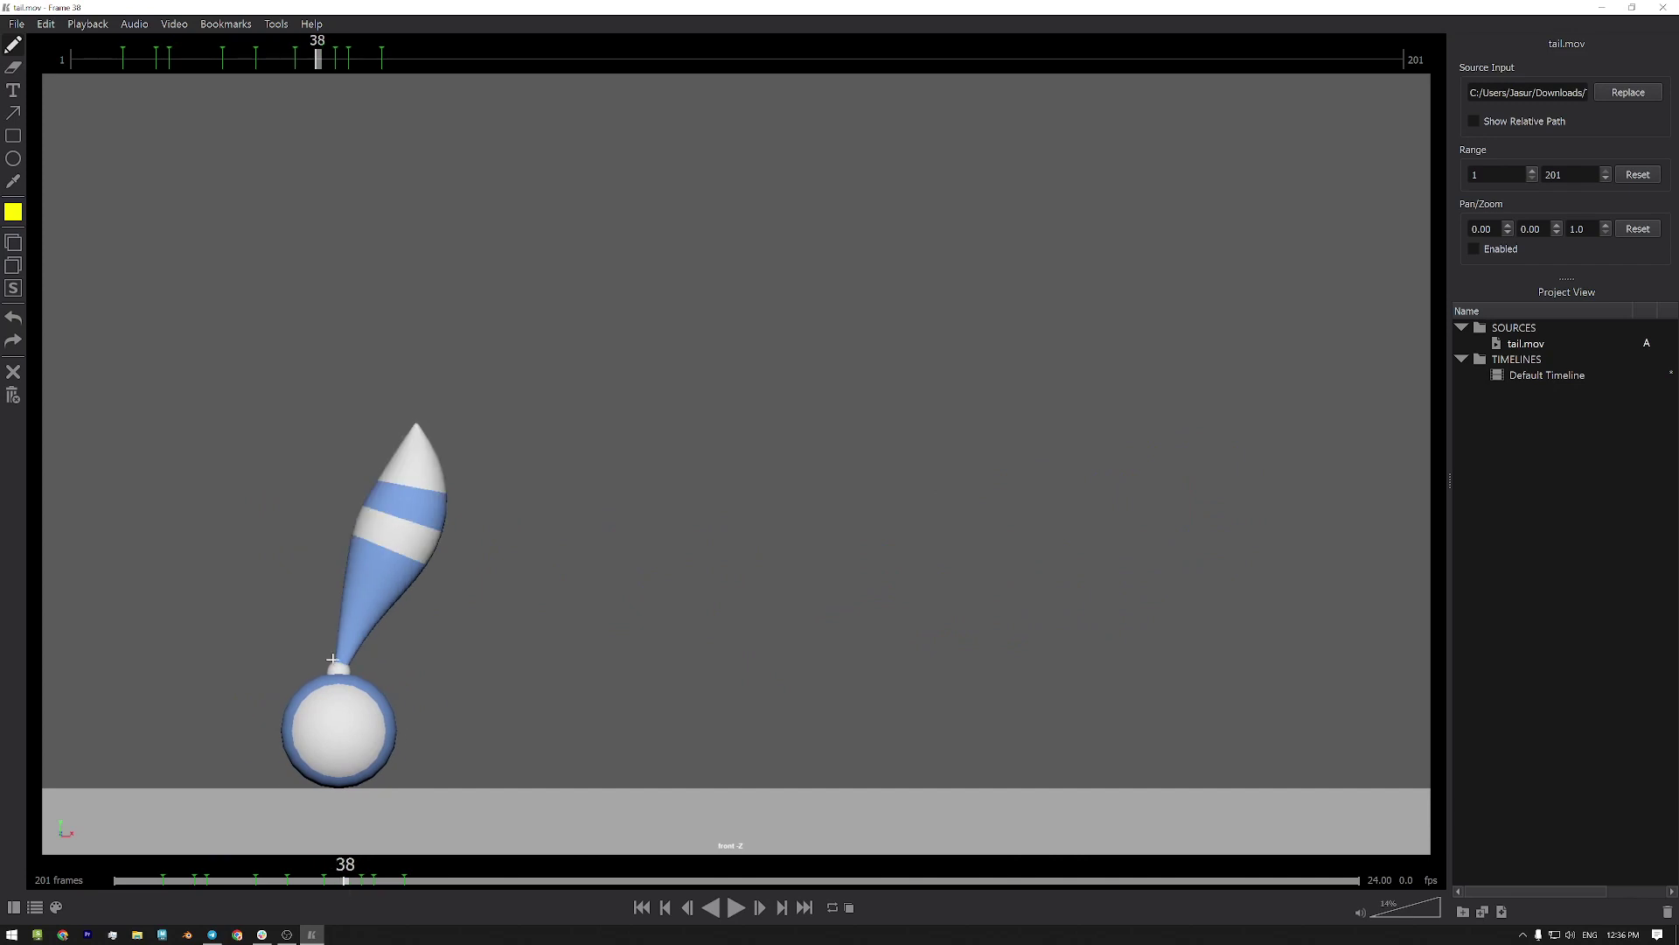
mouse_move(339, 657)
mouse_down()
mouse_move(307, 554)
mouse_move(540, 482)
mouse_move(390, 570)
mouse_up()
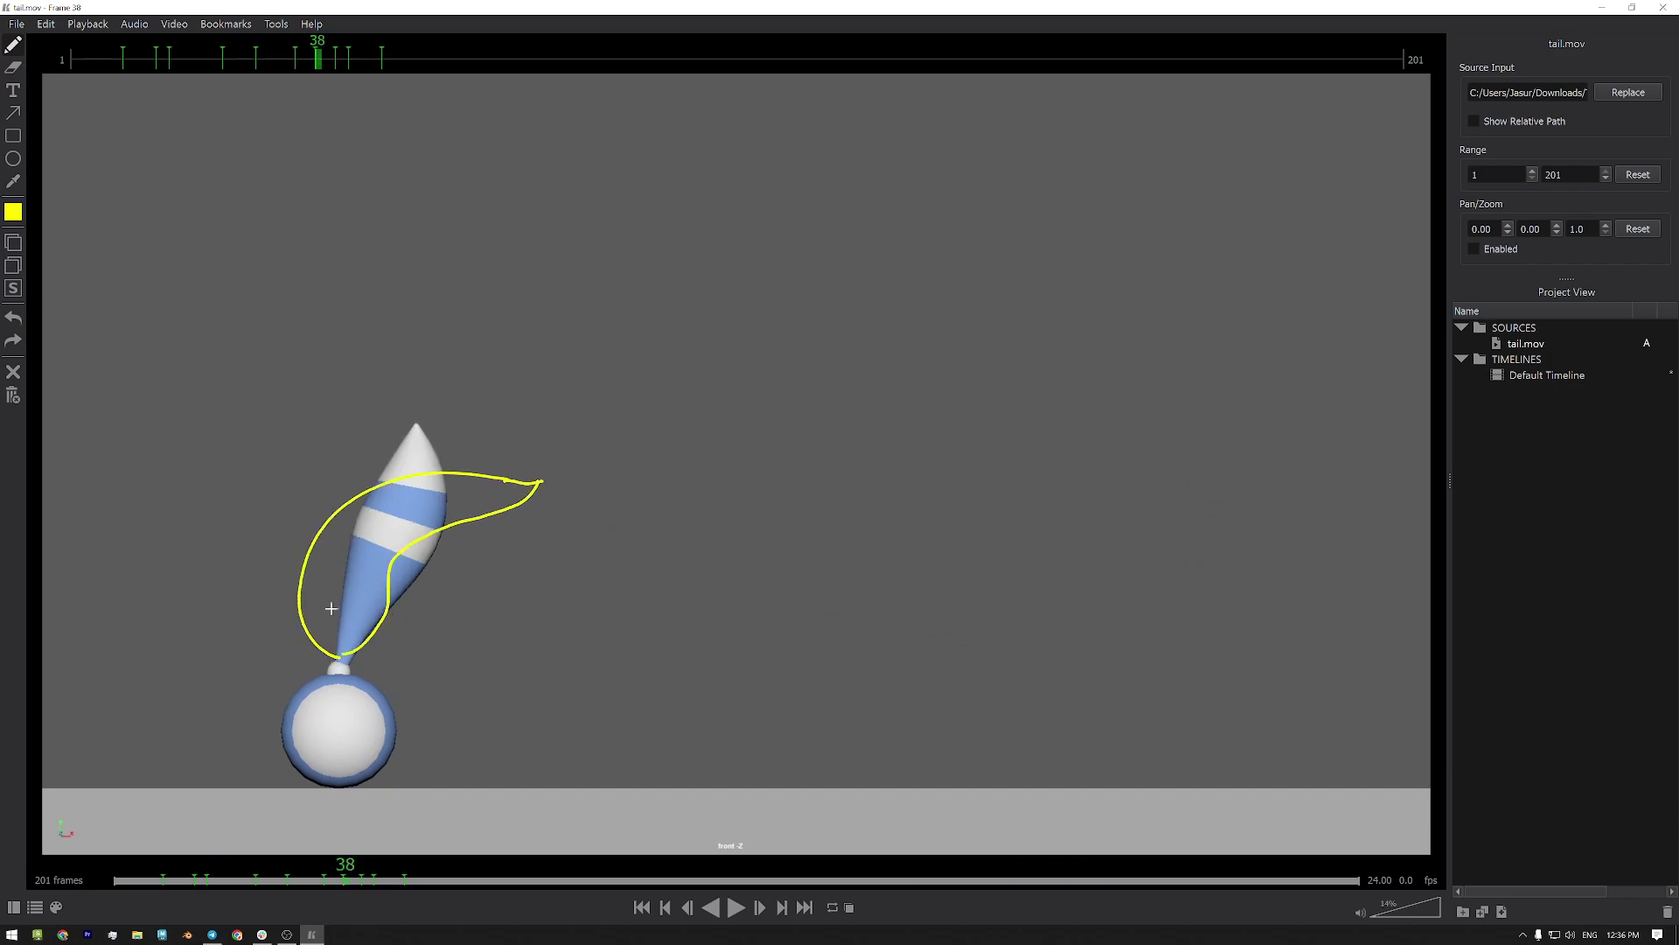
key(ctrl+Left)
key(ctrl+Right)
key(ctrl+Right)
key(ctrl+Right)
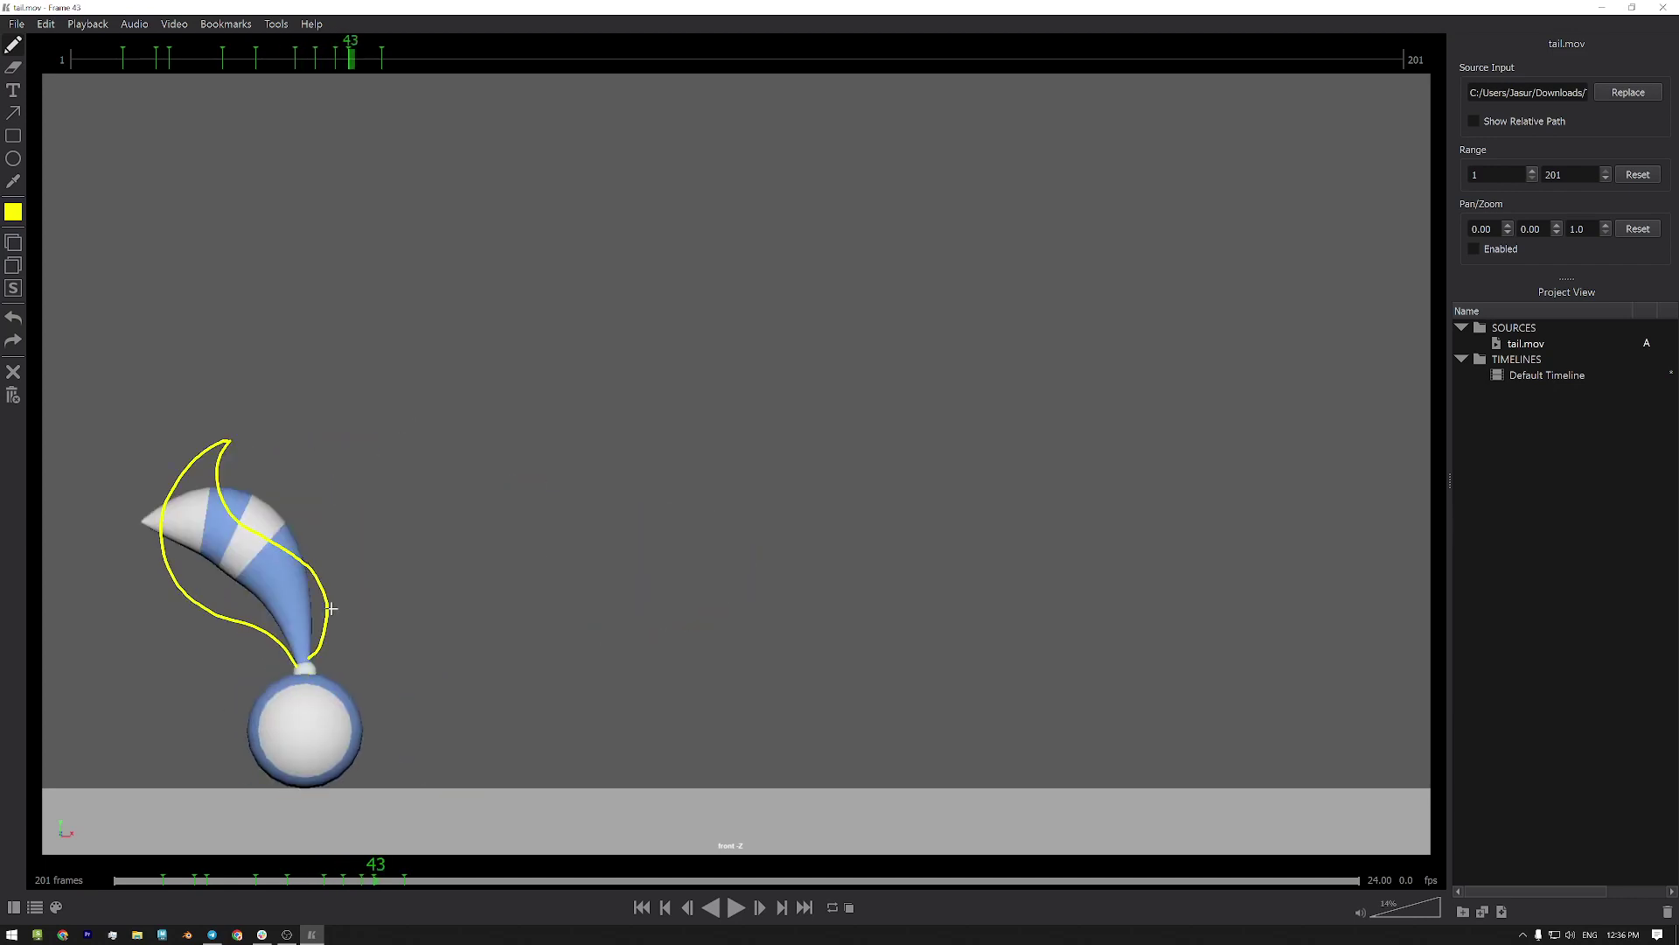
key(ctrl+Right)
key(ctrl+Right)
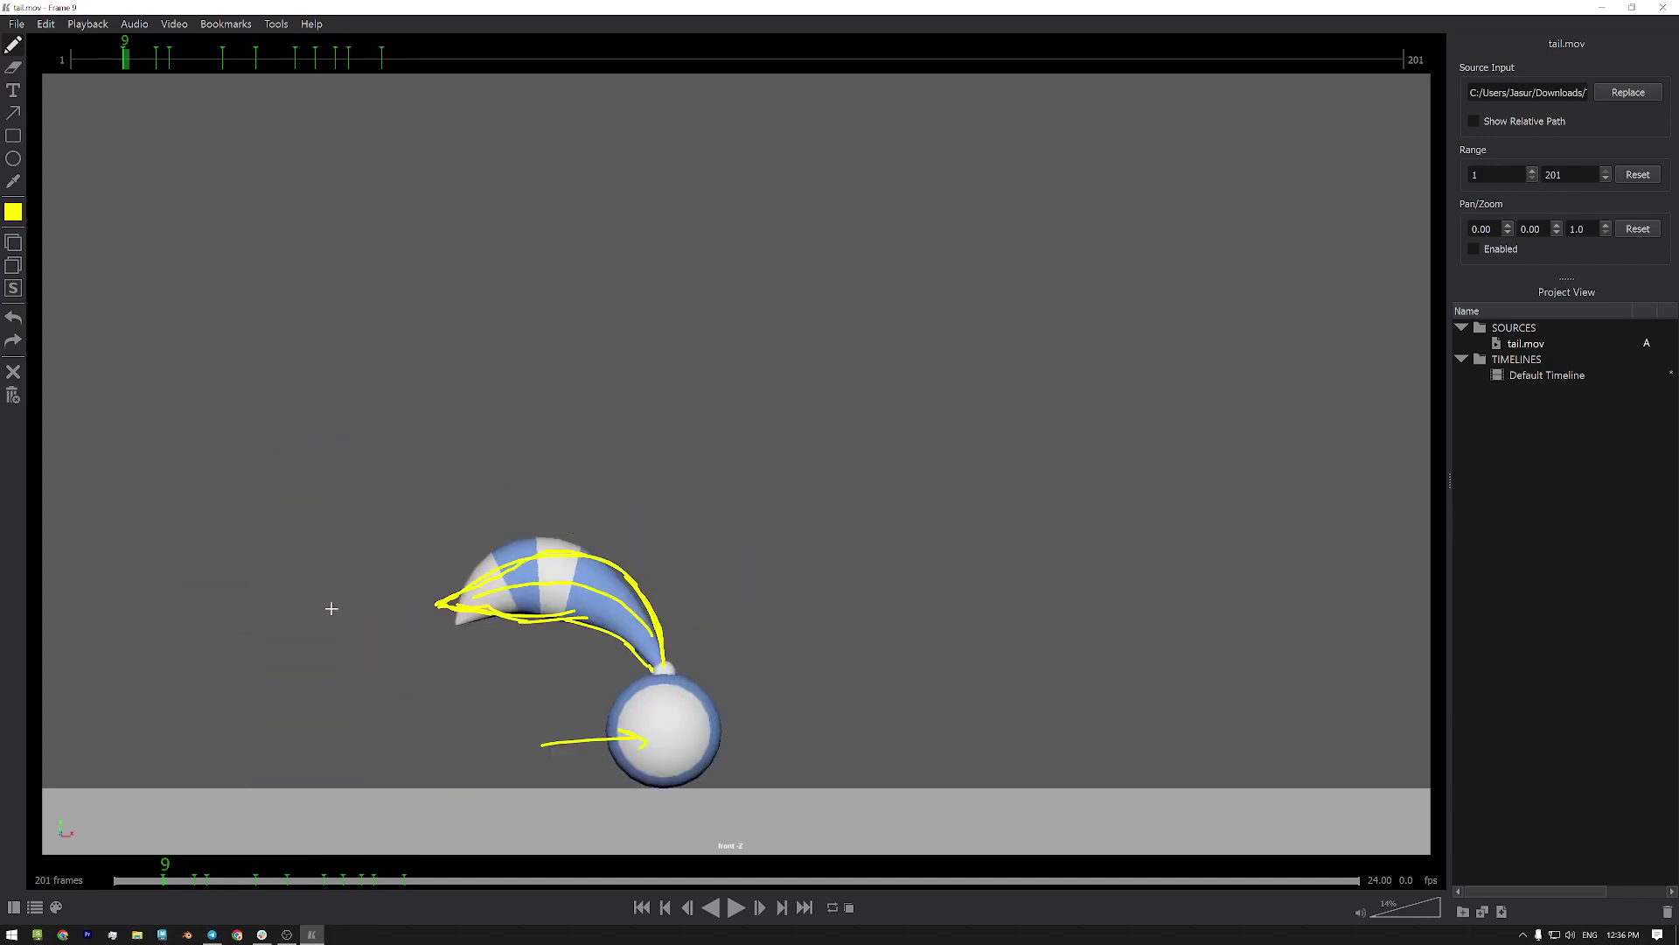